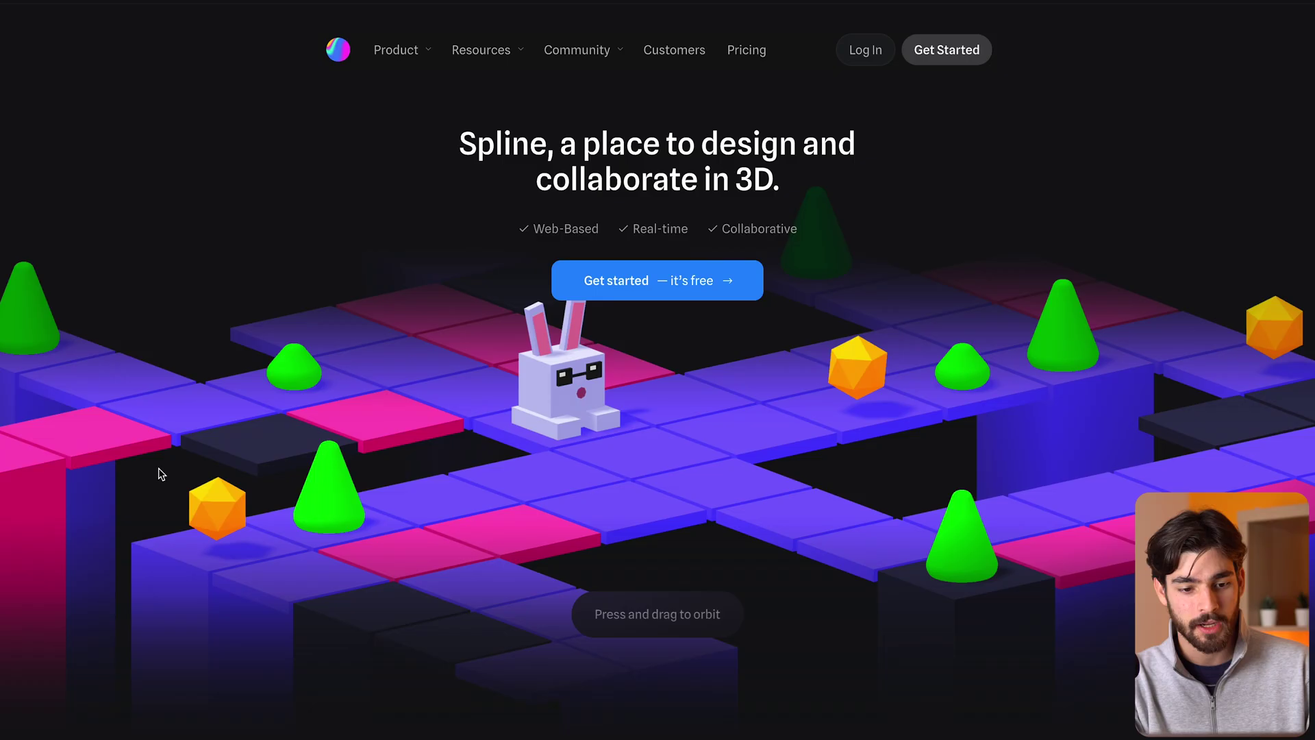
Look over the Spline homepage down to the latest examples and the companies using it.
scroll(886, 322, down, 15)
scroll(787, 349, up, 1)
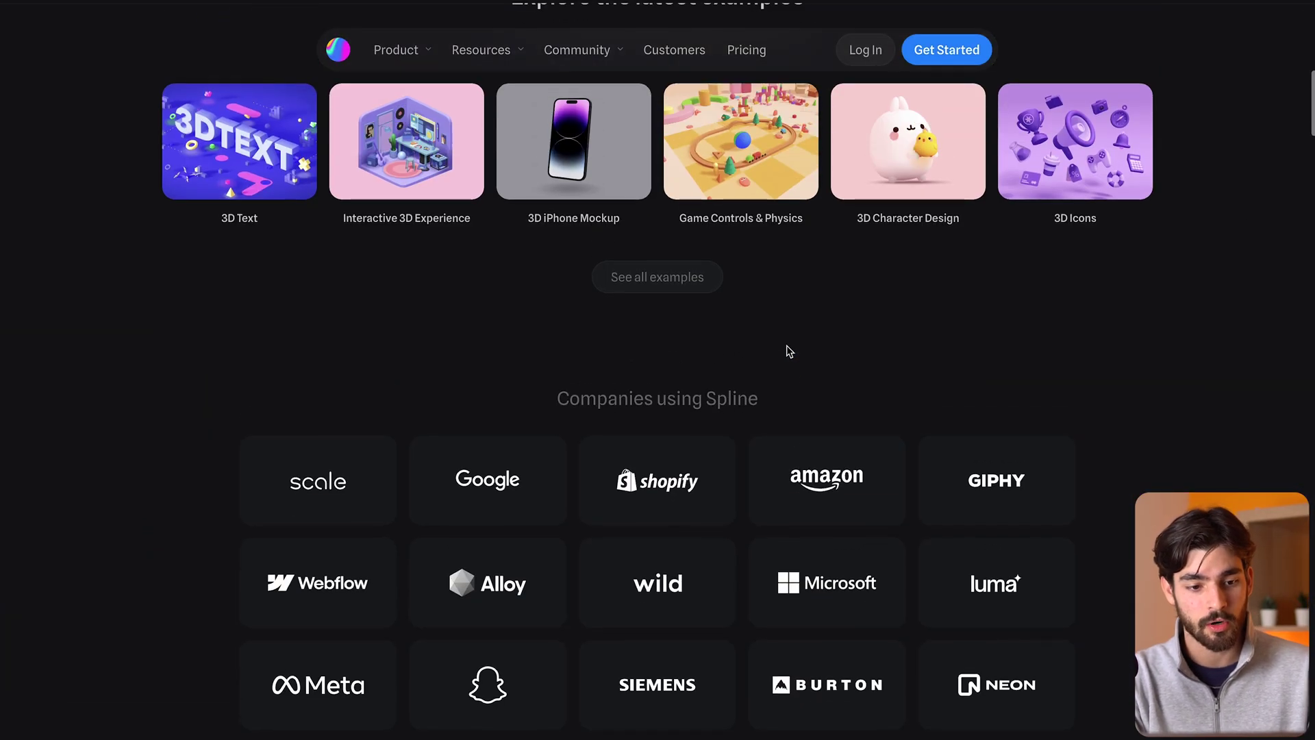
mouse_move(404, 54)
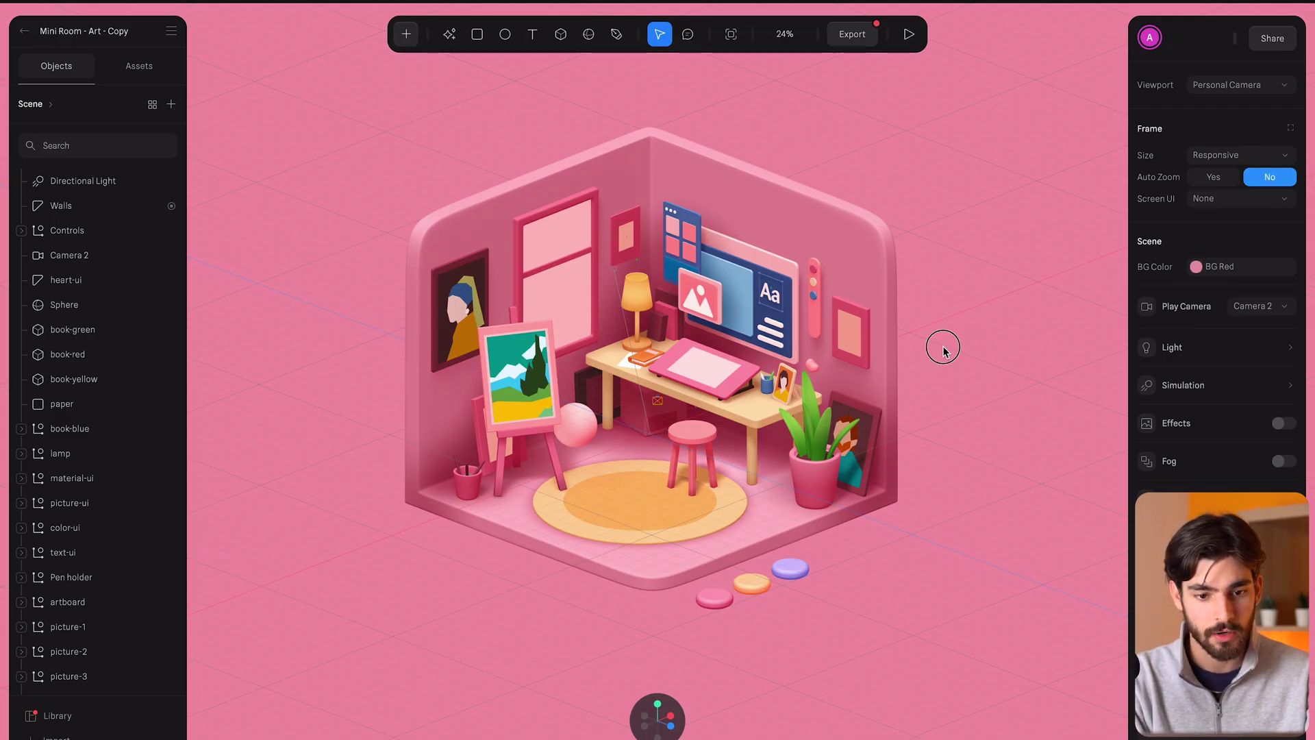
Rotate the easel group artboard-2 to about X -1.24, Y -17.21, Z 51.54 and lift it off the floor.
mouse_move(944, 350)
mouse_down()
mouse_move(734, 278)
mouse_move(922, 256)
mouse_move(934, 372)
mouse_up()
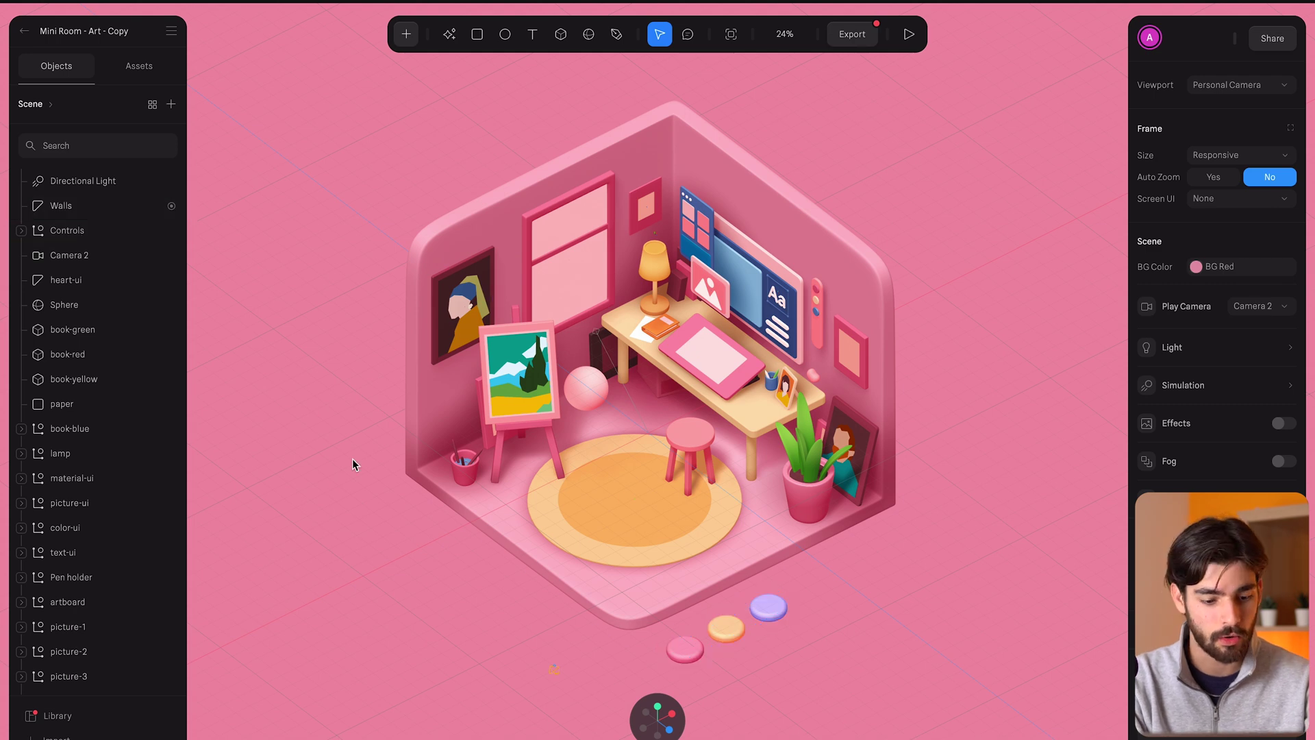
drag(352, 458, 360, 418)
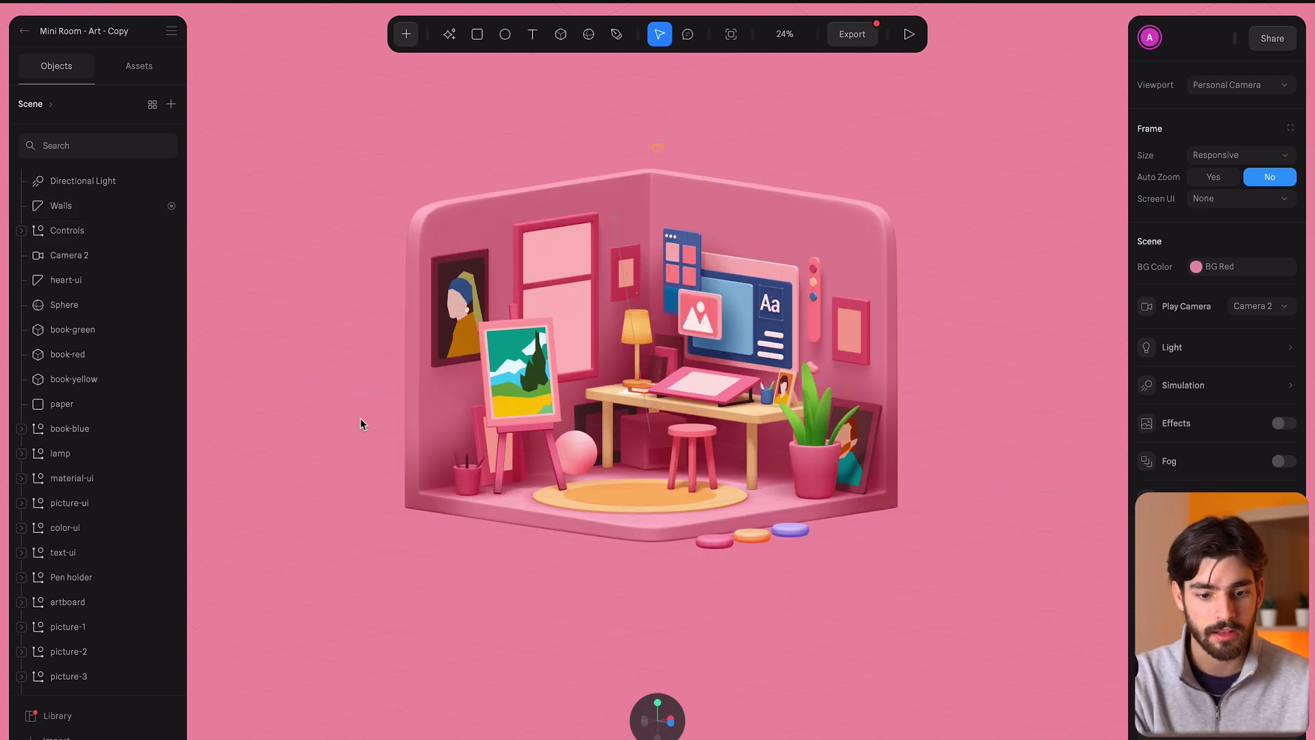
drag(360, 418, 367, 442)
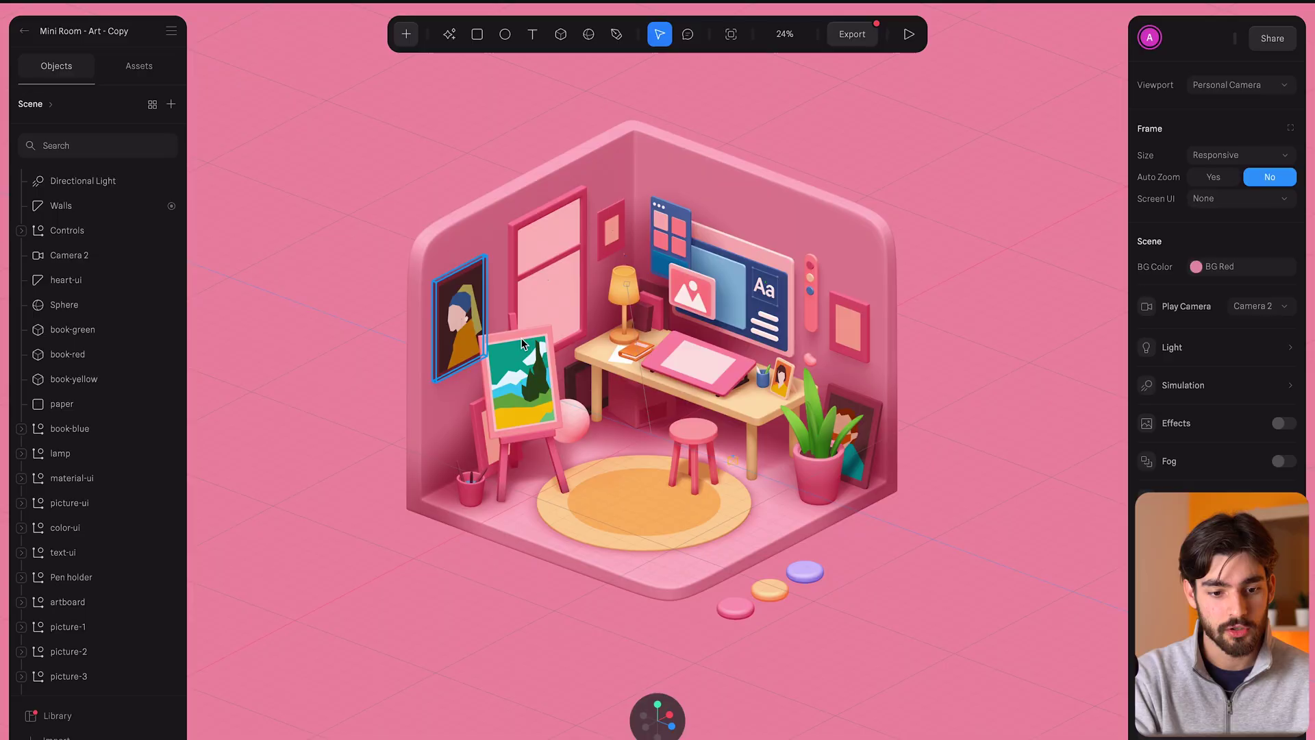
click(536, 350)
drag(548, 343, 468, 325)
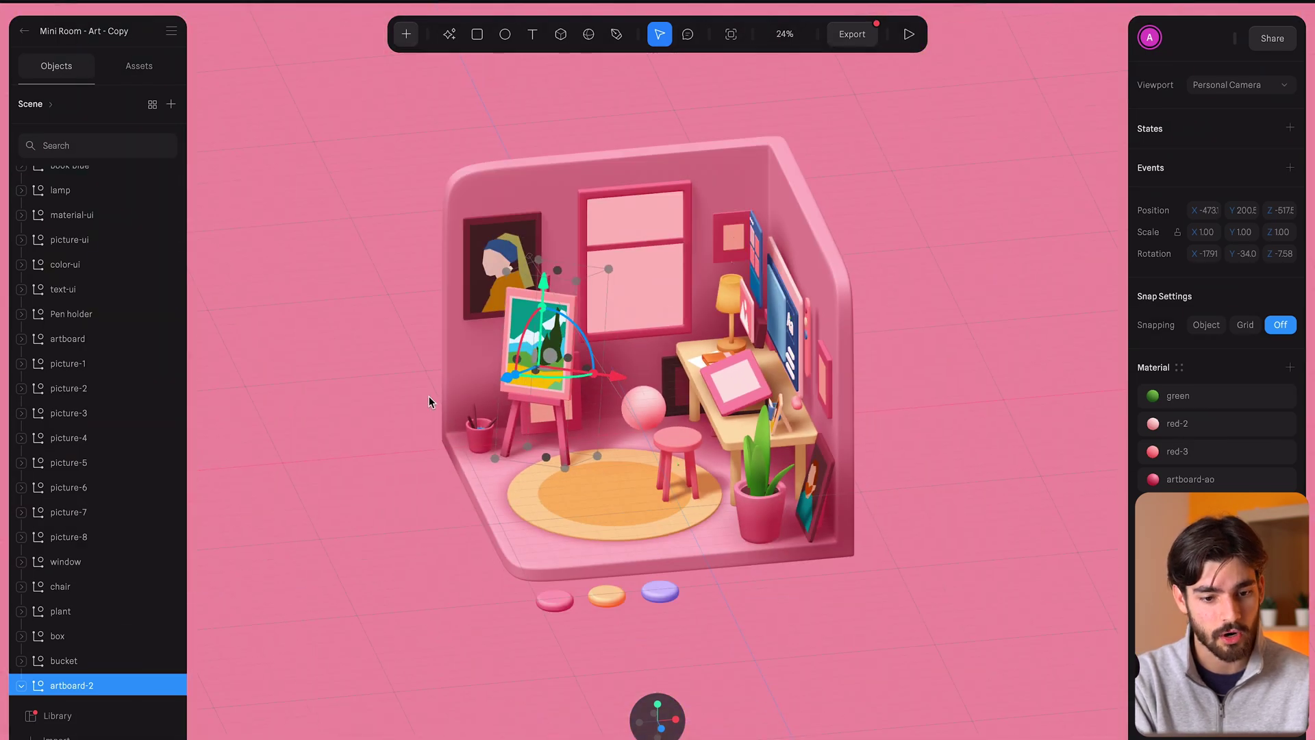
drag(429, 396, 610, 425)
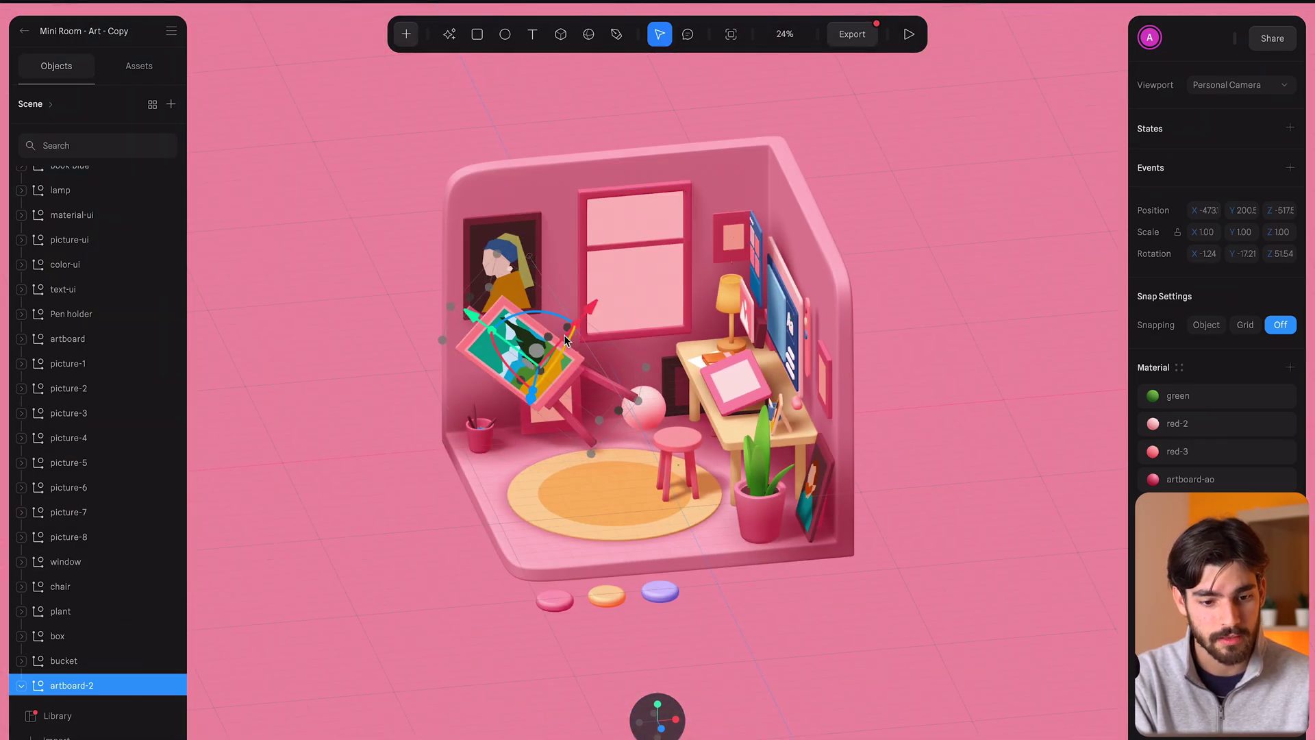
drag(590, 313, 548, 288)
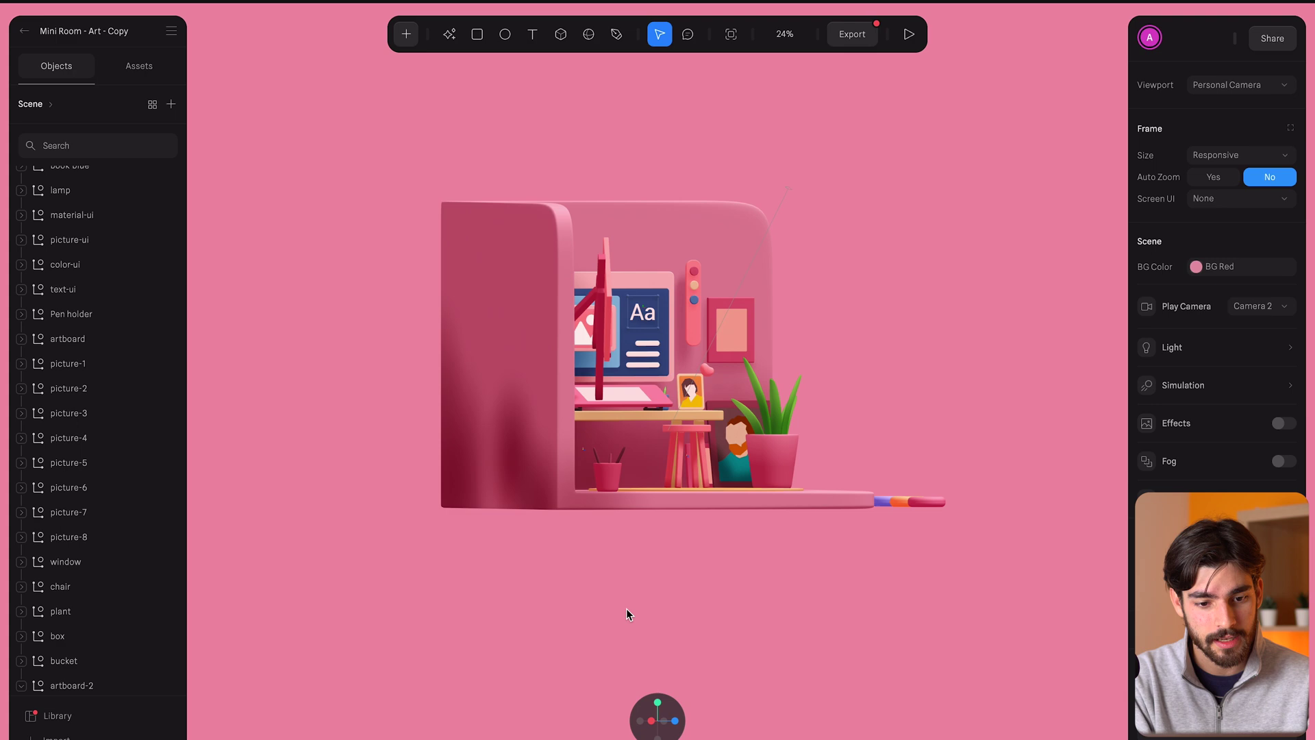
Preview the room scene in play mode and return to editing.
drag(689, 581, 670, 626)
click(909, 34)
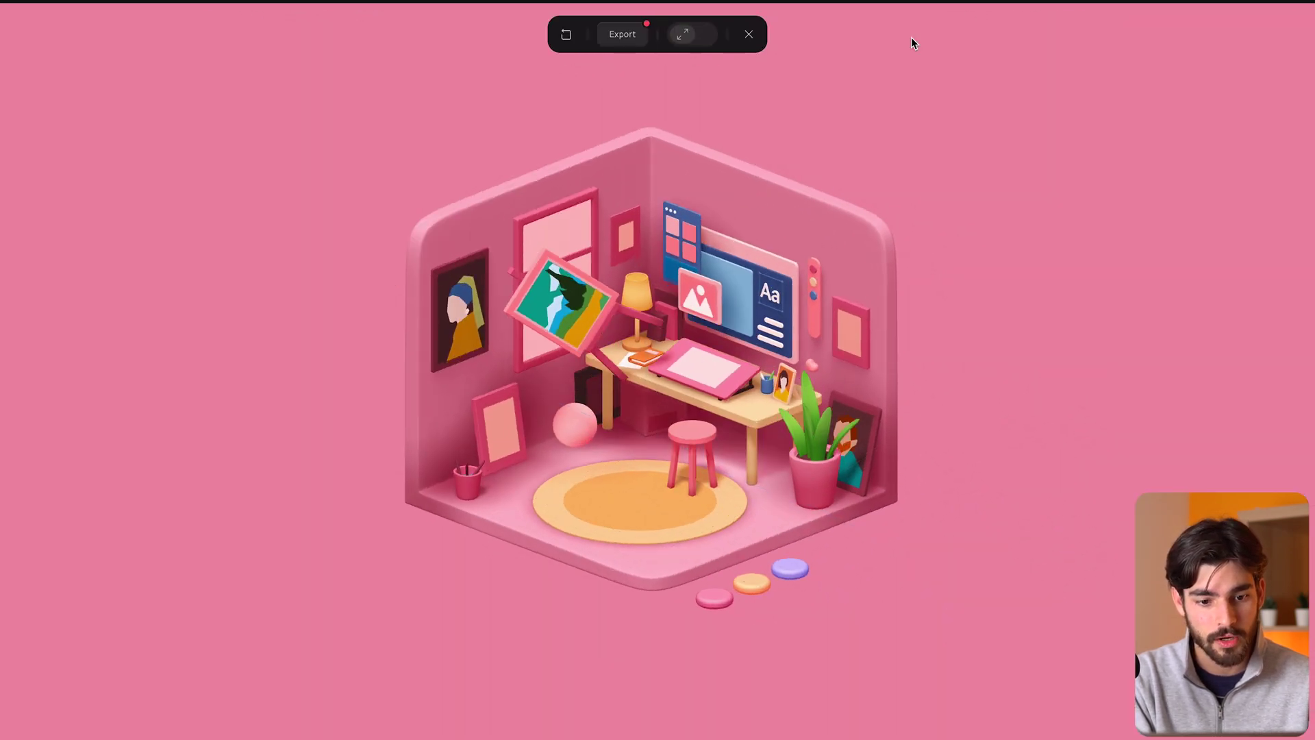
click(748, 41)
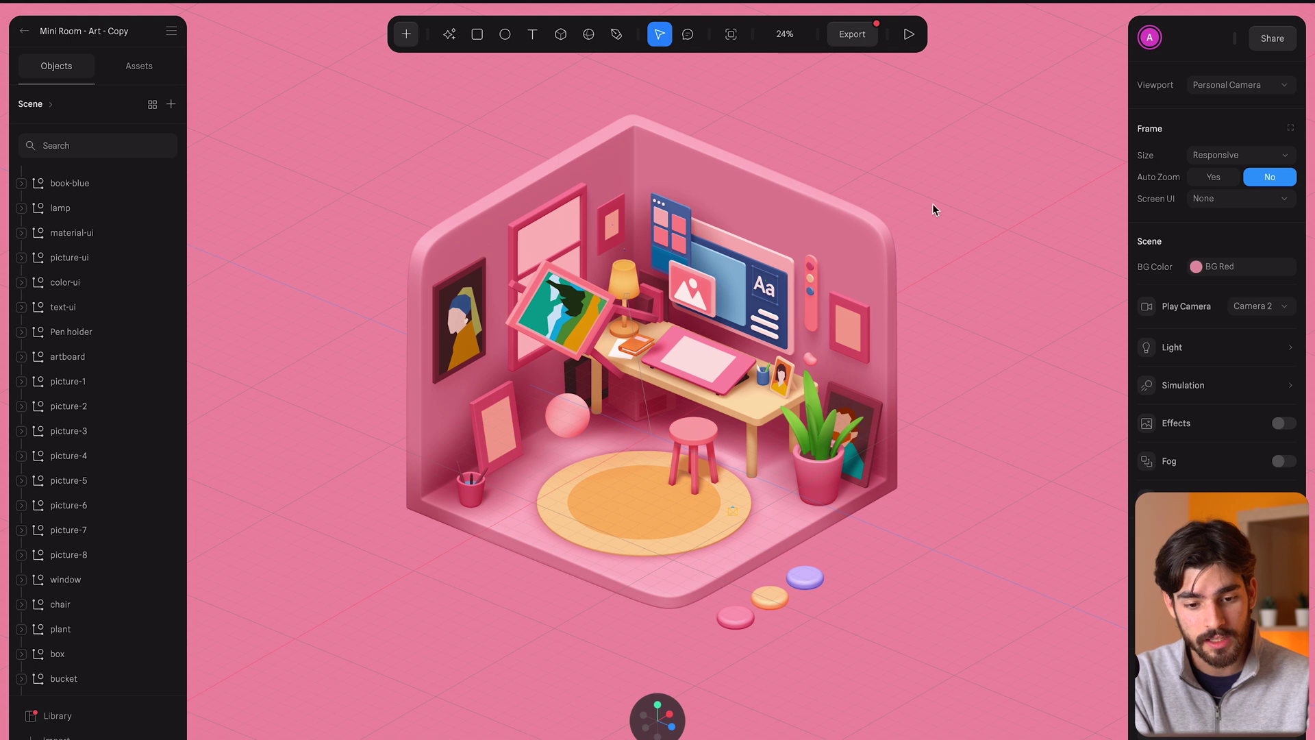
drag(933, 208, 906, 204)
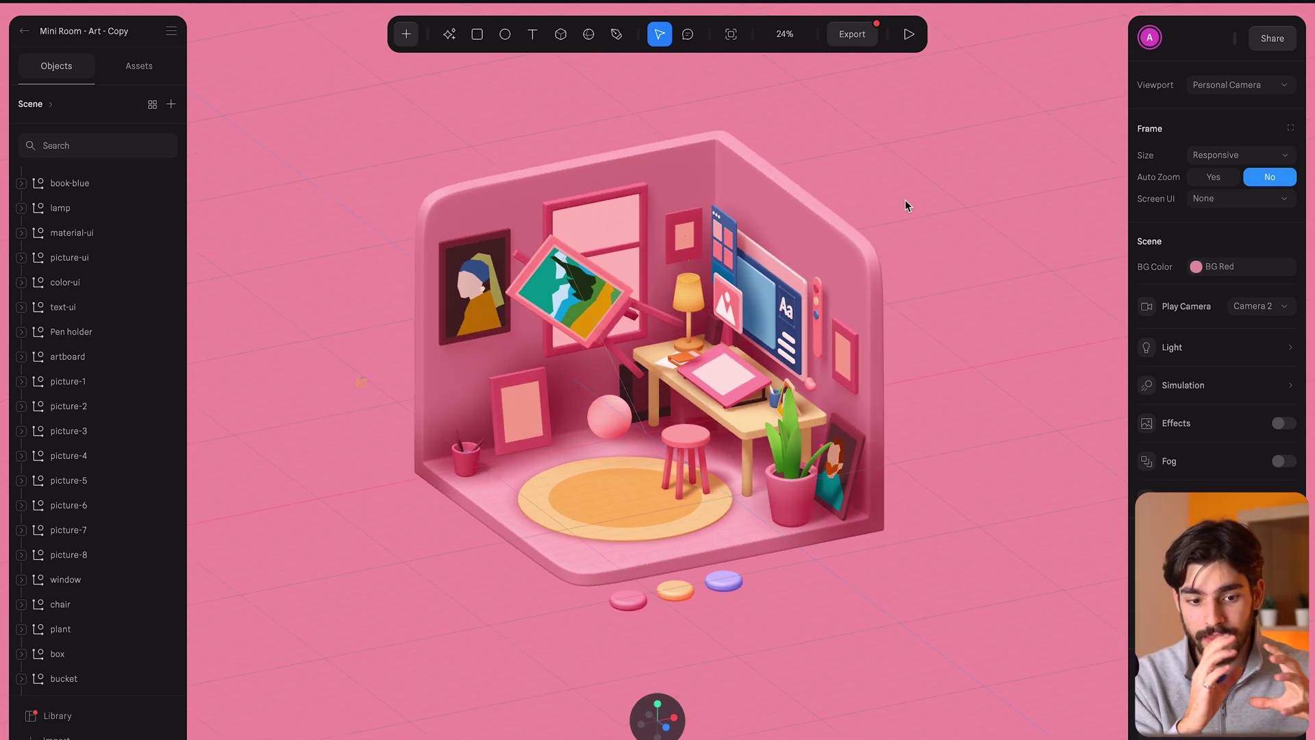
Review the scene's export options, including Public URL and Code Export (Beta).
click(852, 34)
click(588, 179)
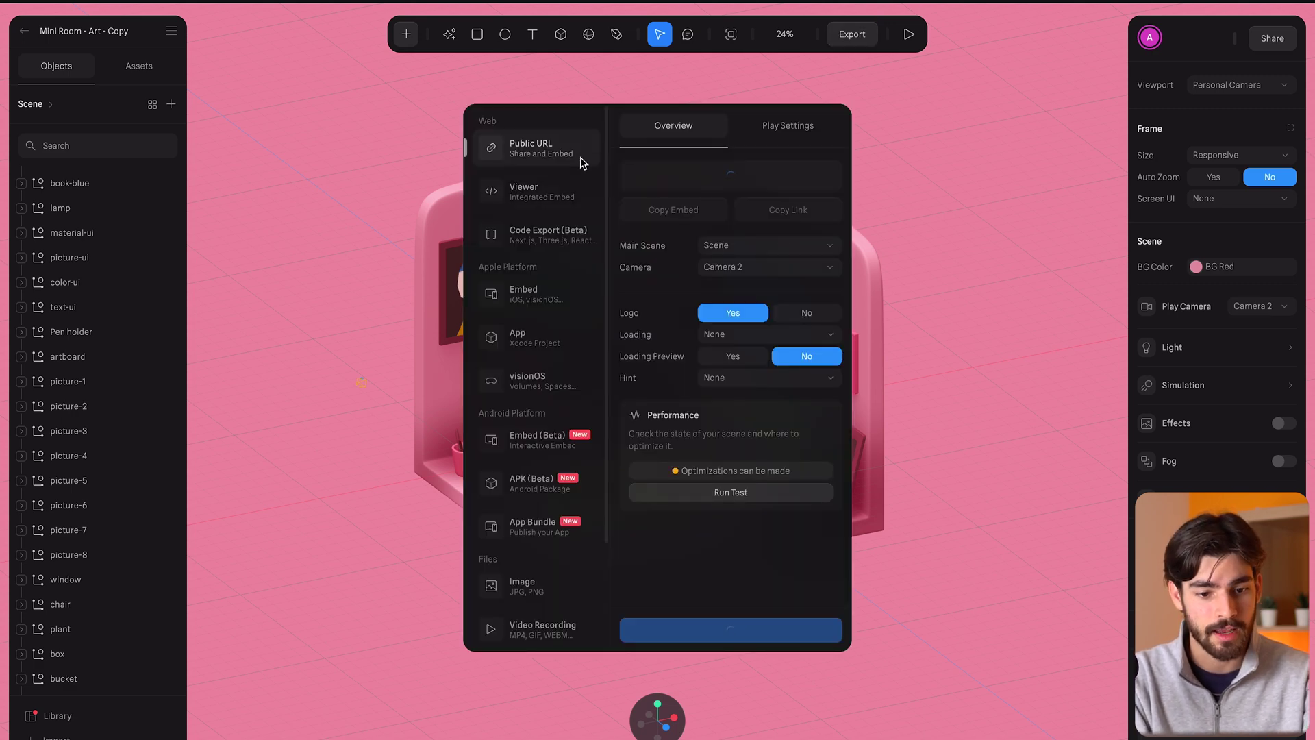
click(560, 252)
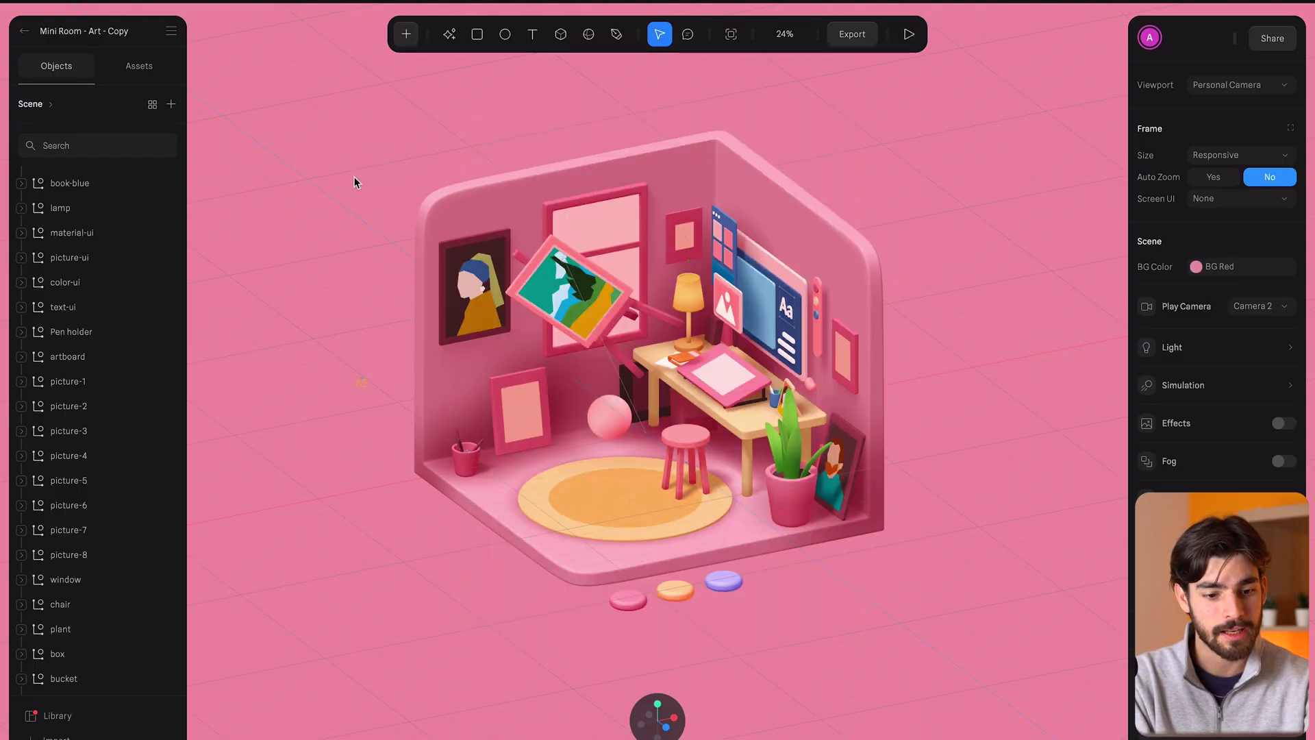
Move the painting group inside the tilted easel to about X -2.45, Y 105.4, Z 101.4.
click(542, 296)
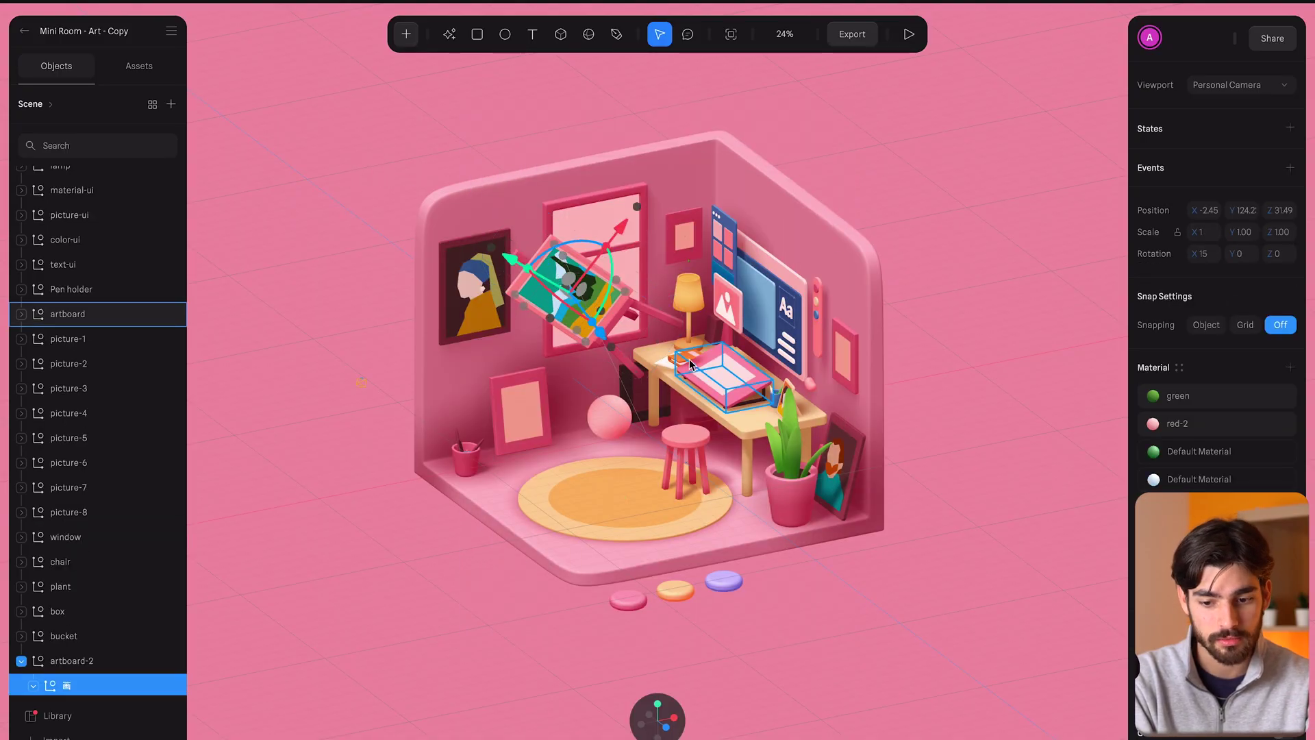
click(901, 226)
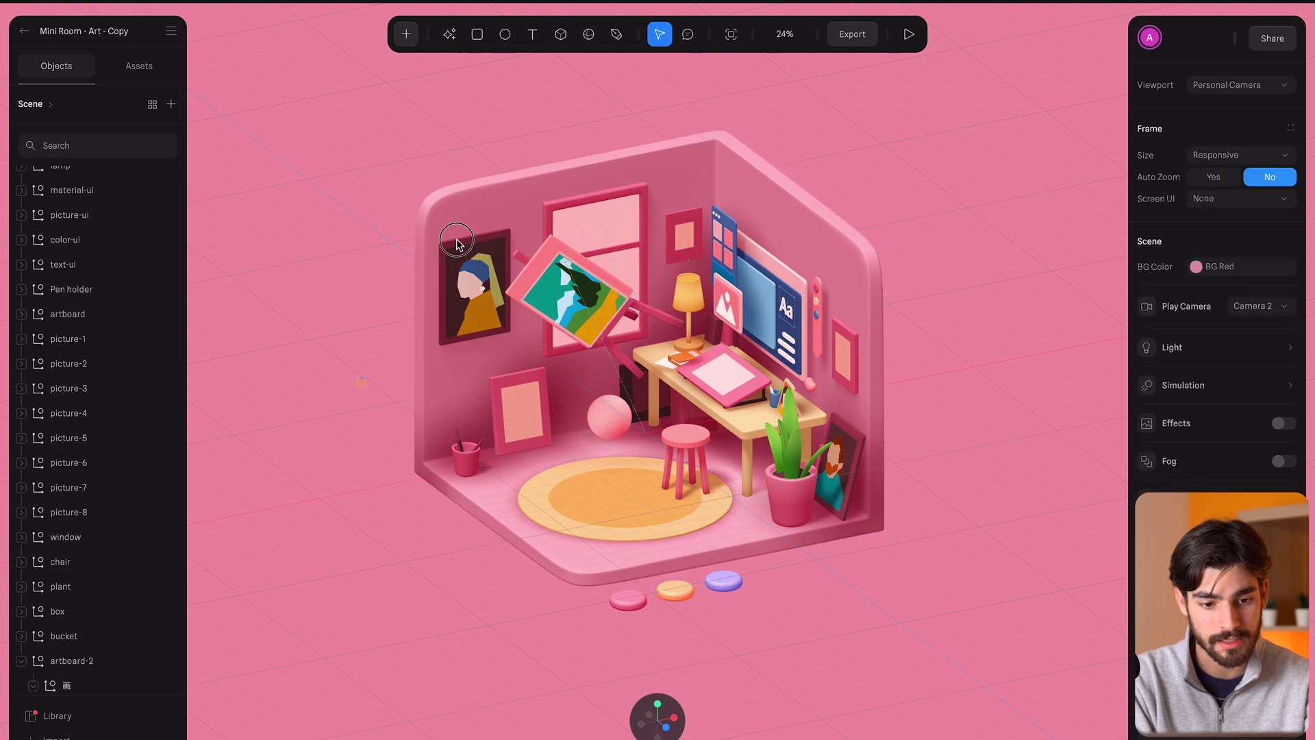
drag(901, 226, 424, 233)
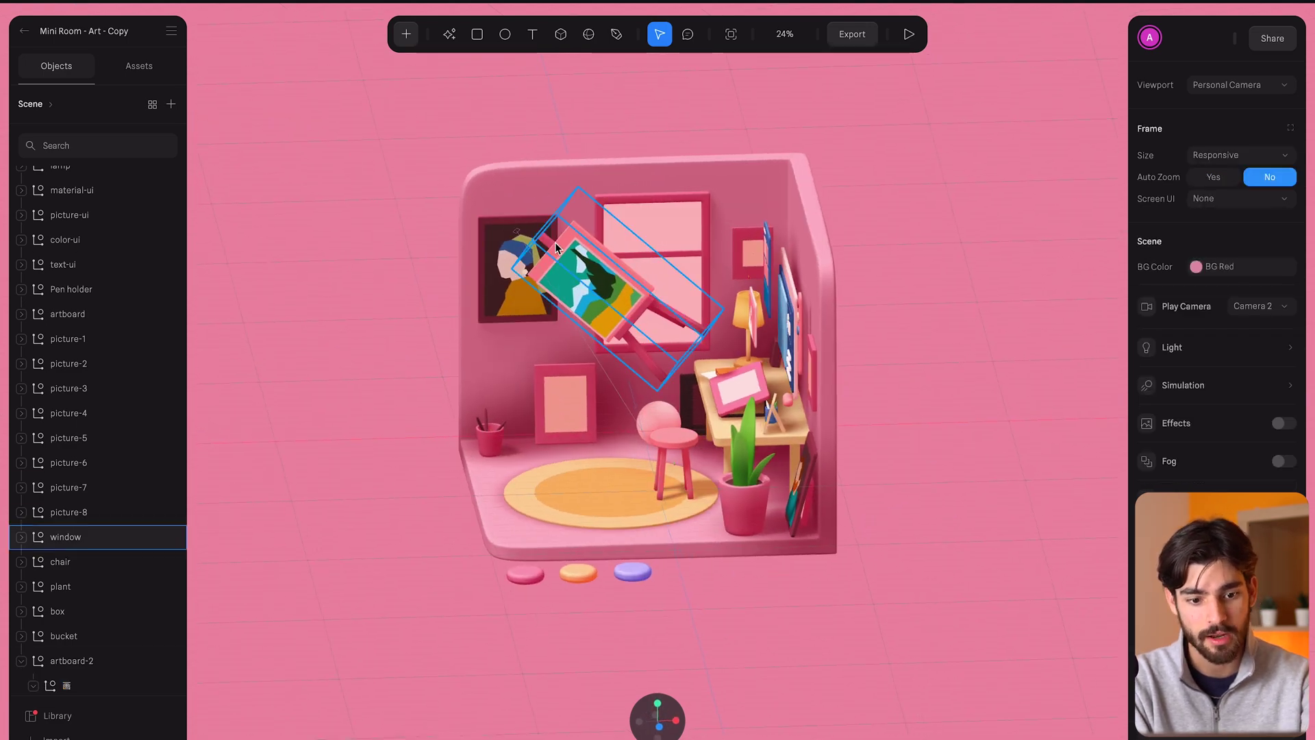
scroll(531, 255, up, 3)
scroll(531, 255, up, 5)
drag(534, 294, 582, 284)
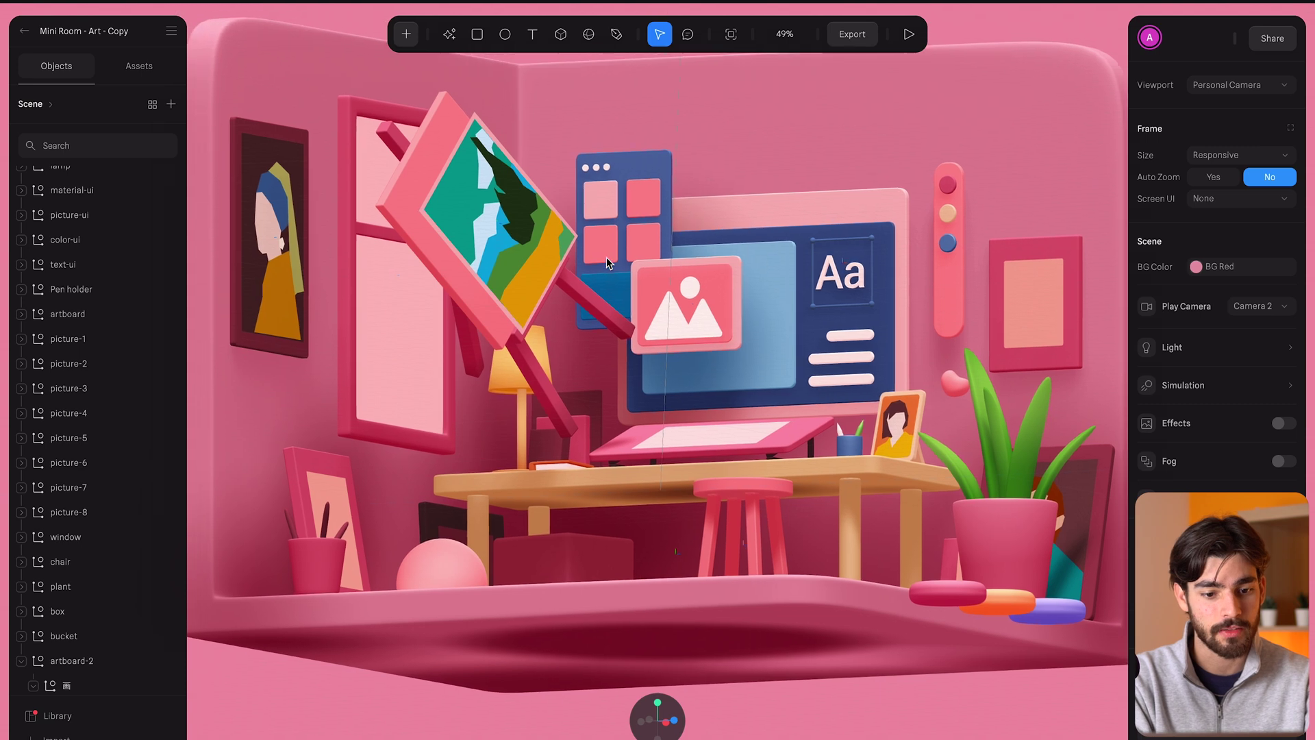
Inspect the shapes nested in the easel's painting group and select Shape 8.
scroll(594, 282, up, 3)
click(593, 283)
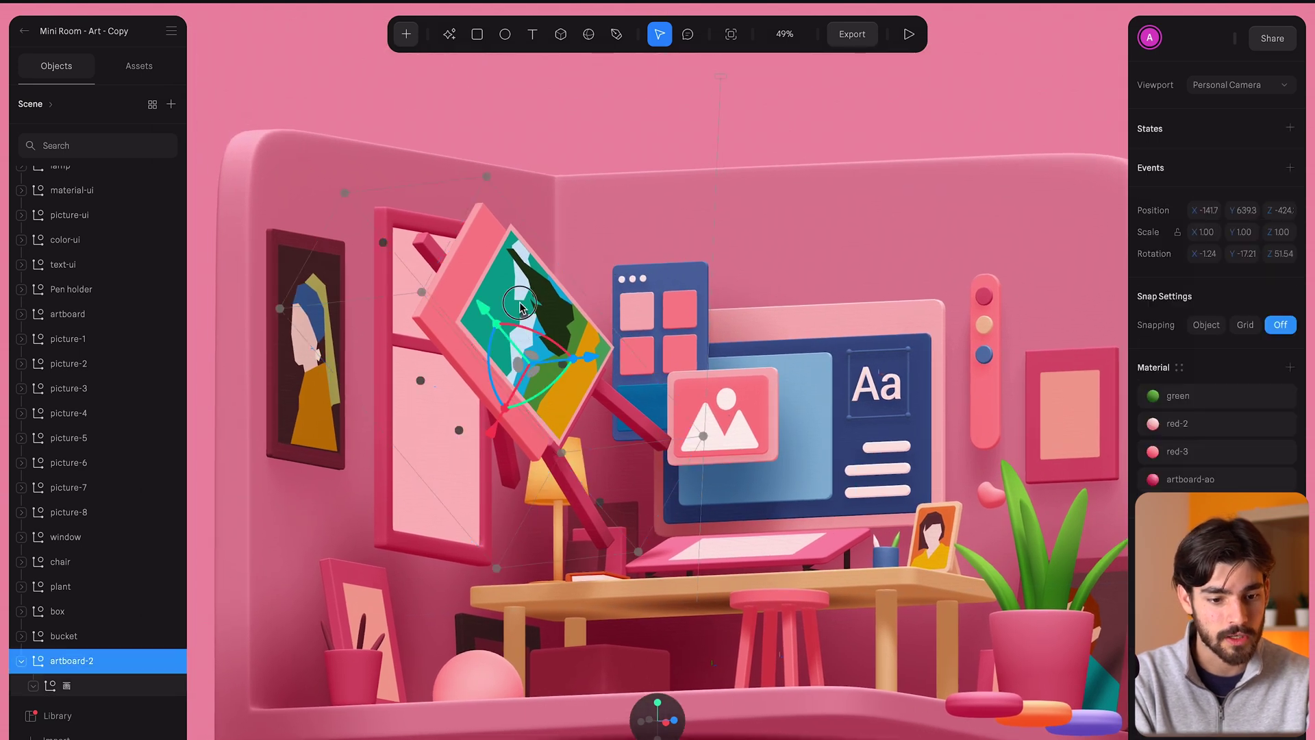
scroll(74, 598, down, 3)
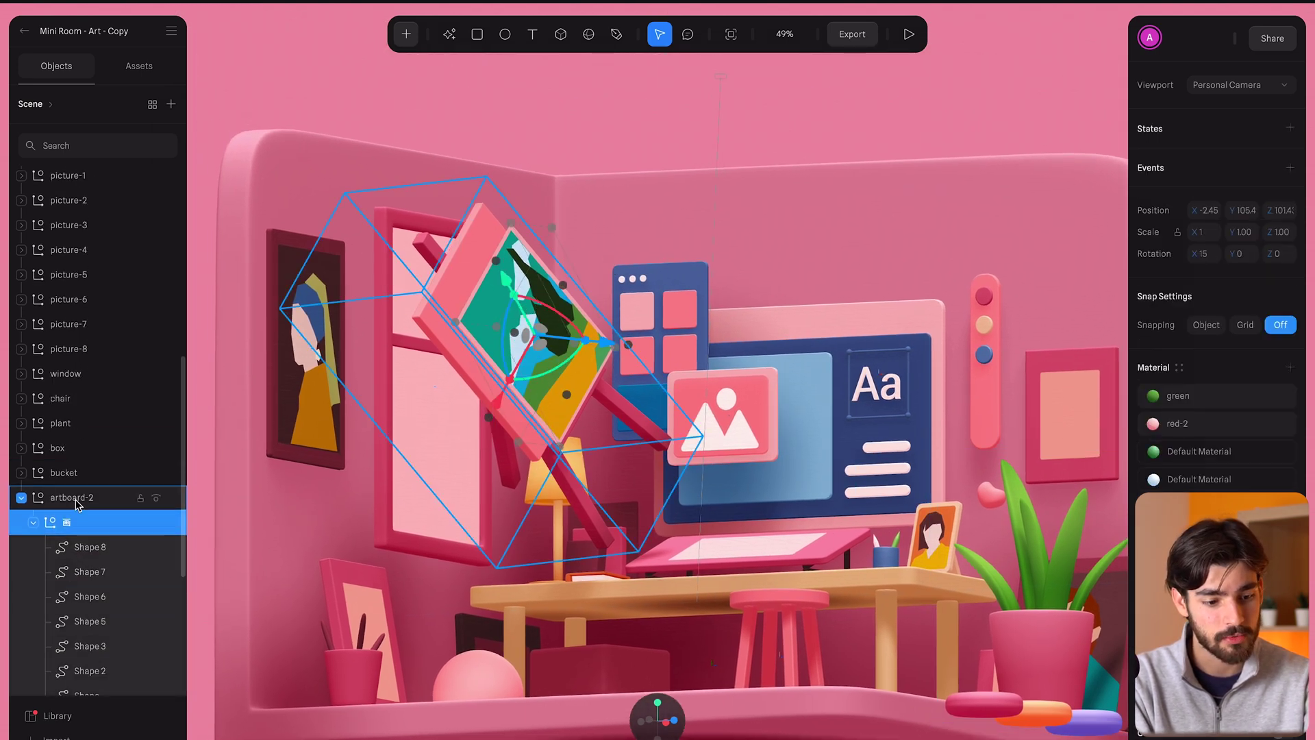
scroll(74, 589, down, 5)
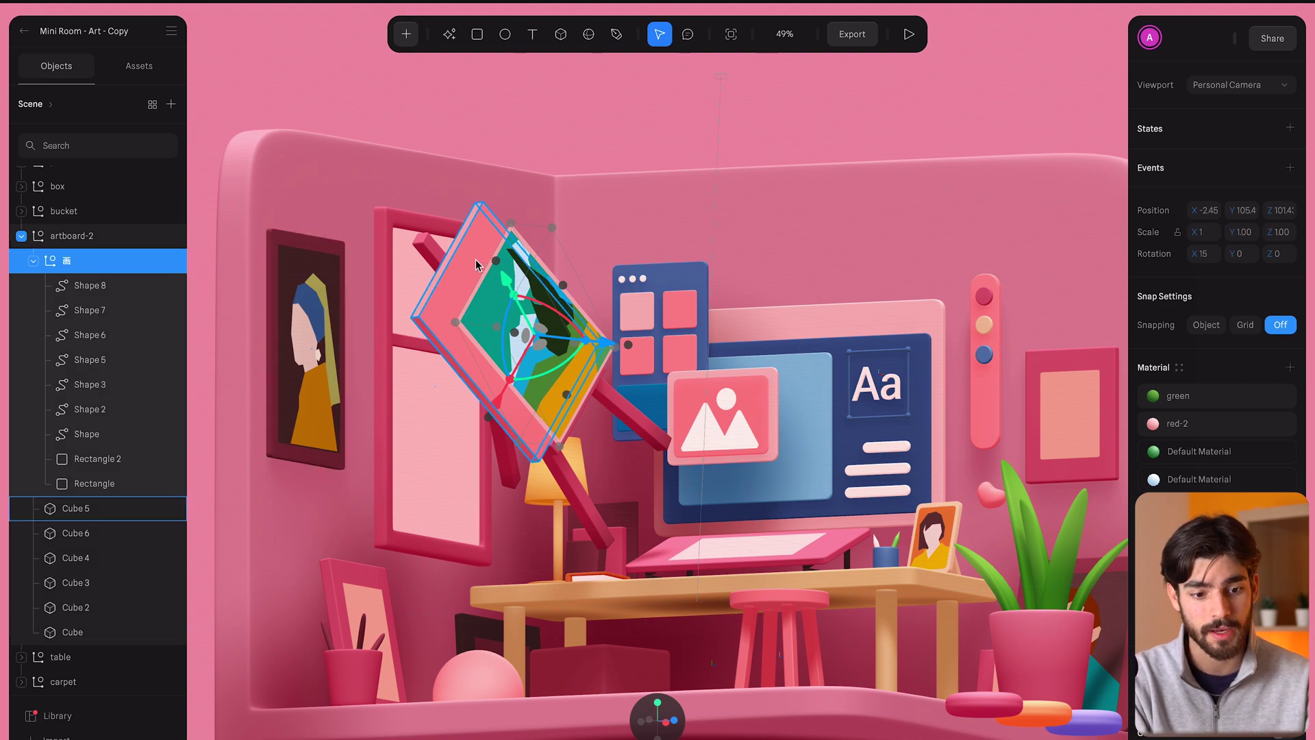
click(90, 285)
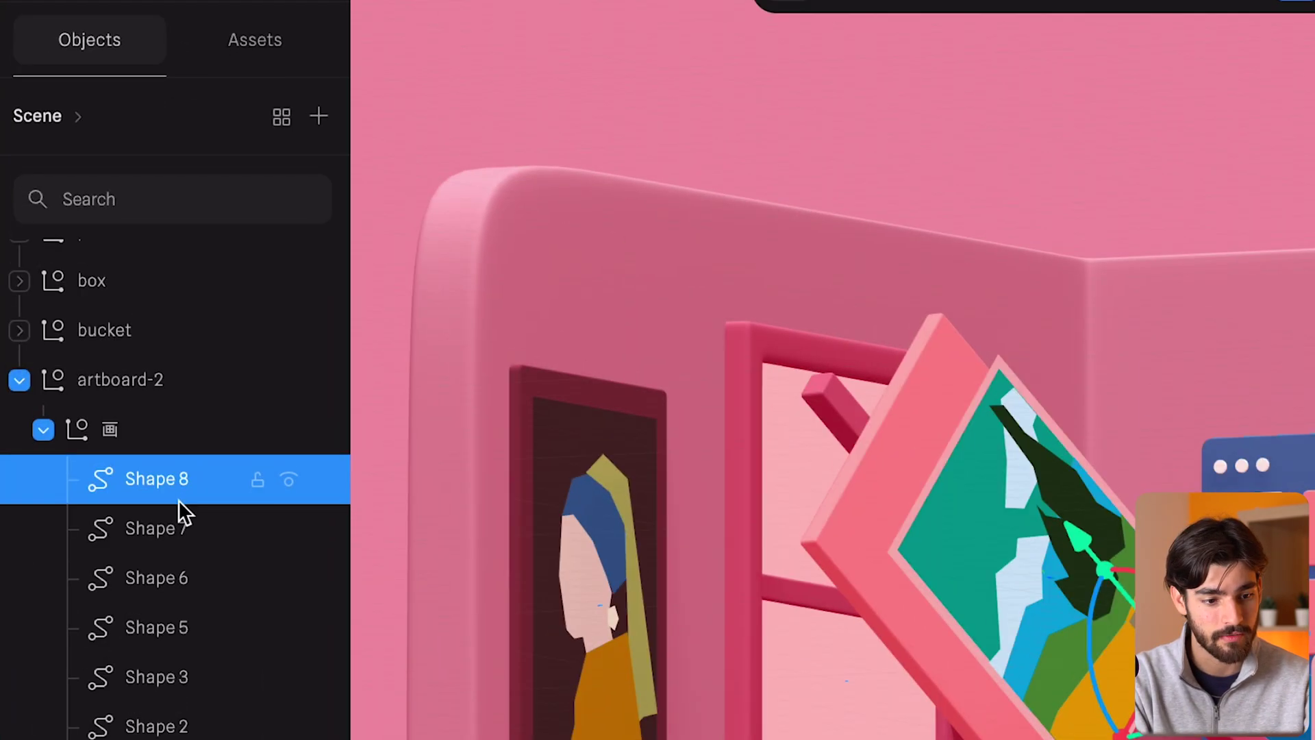
double_click(103, 291)
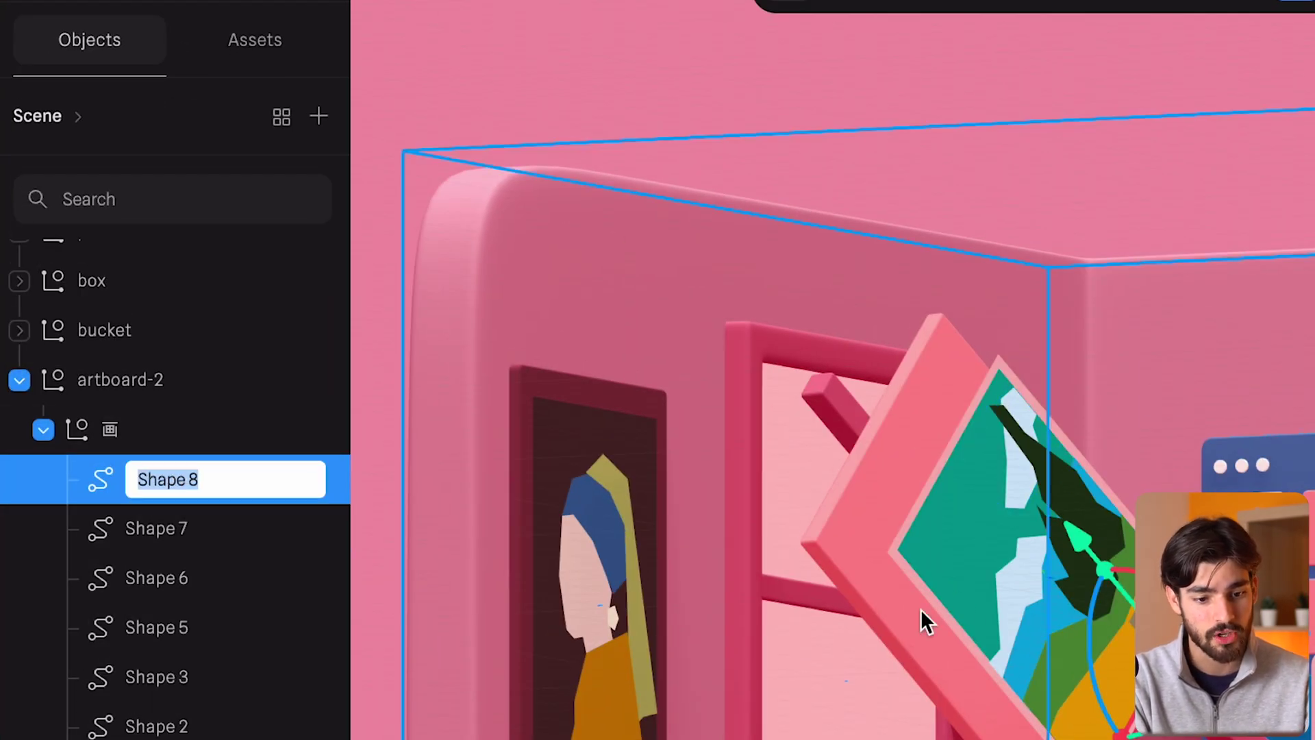
click(925, 616)
Edit the painting's dark green Shape 6 by pulling one vector point to about X -361.46, Y -236.95.
click(1040, 557)
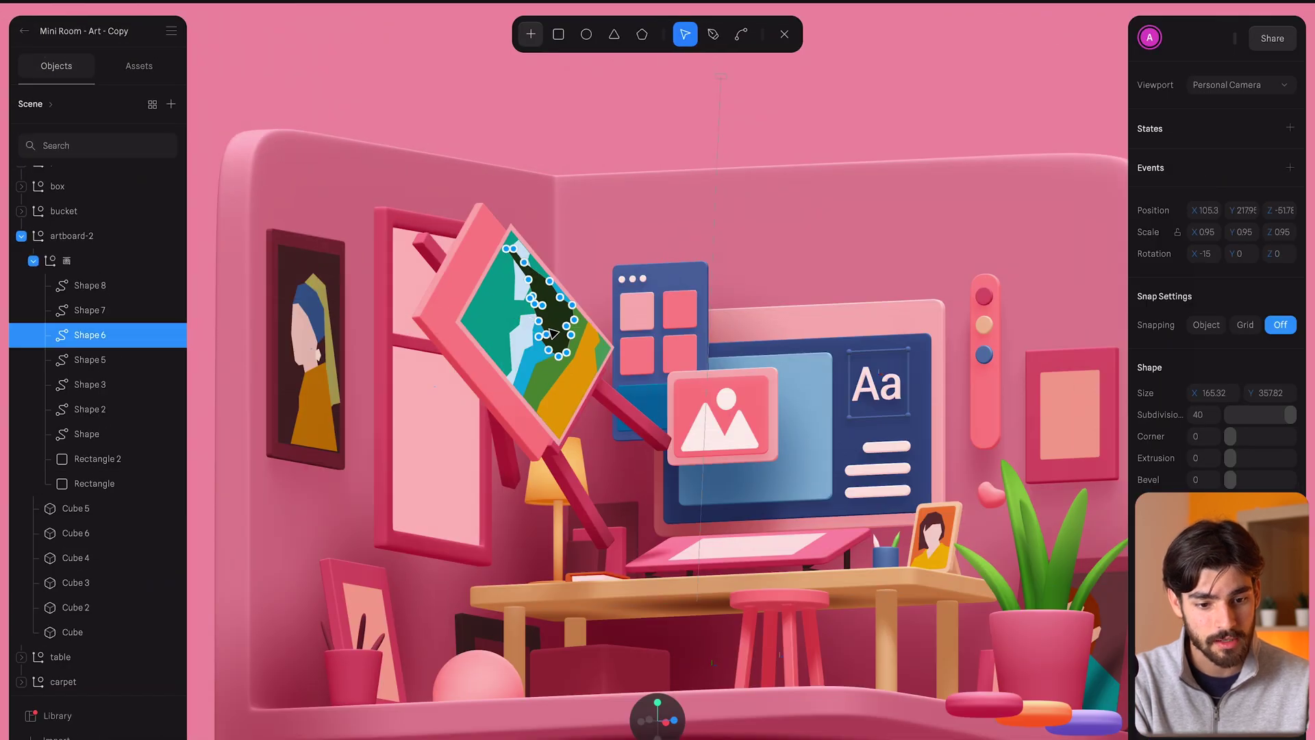
click(580, 335)
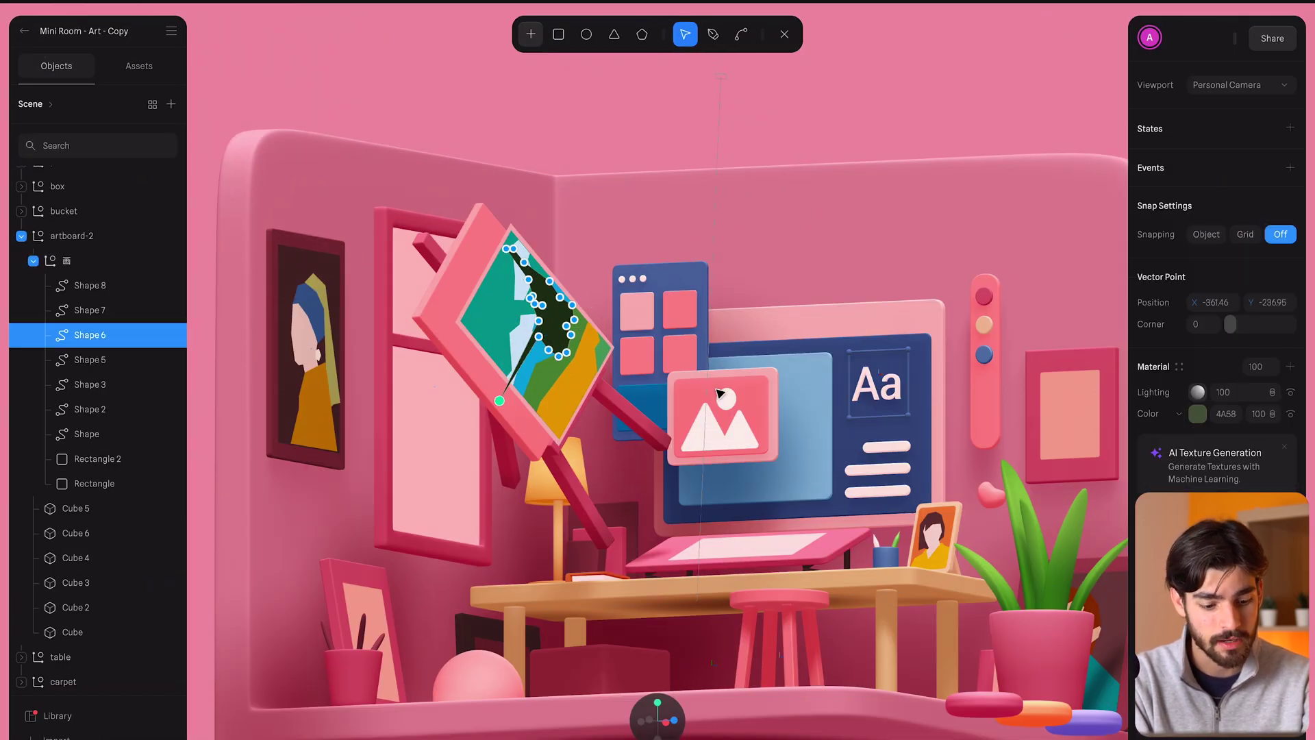
drag(719, 394, 783, 603)
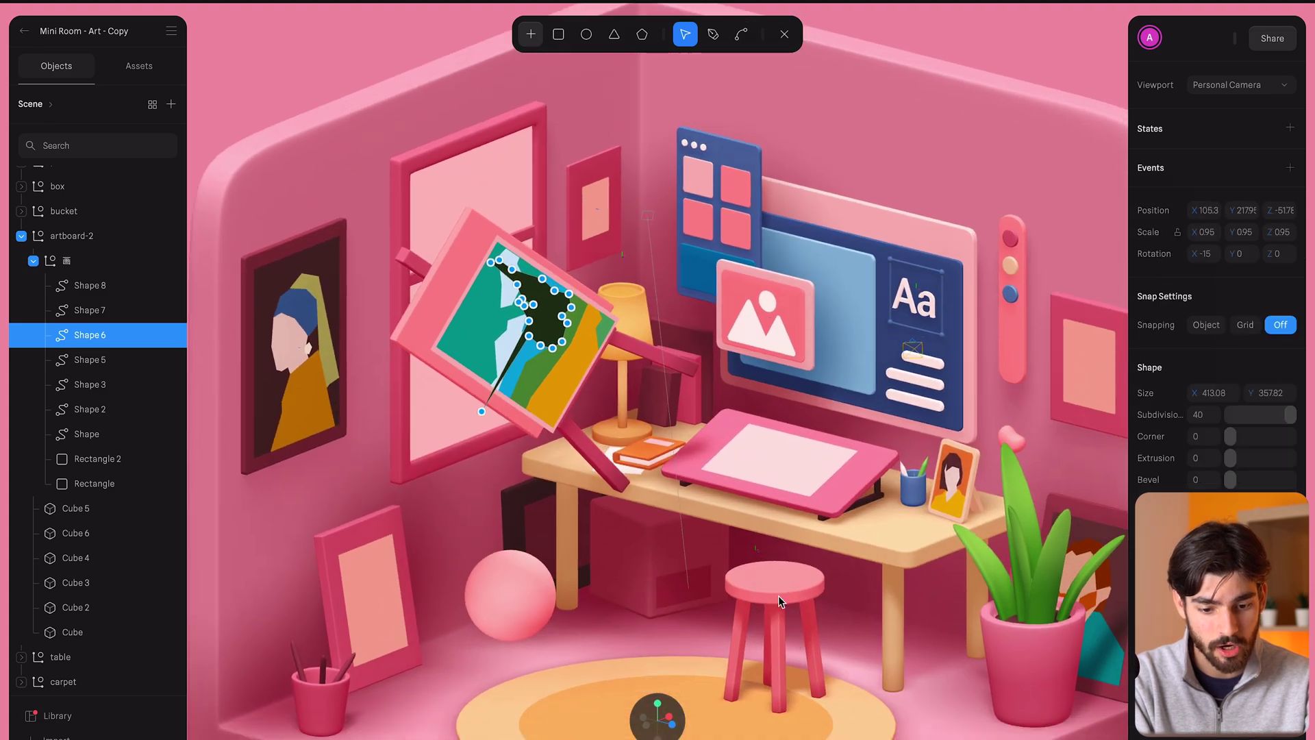
key(Escape)
Raise the stool leg Cube 2 through the seat to about X -69, Y 17.92, Z -64.8.
scroll(778, 594, up, 5)
double_click(720, 450)
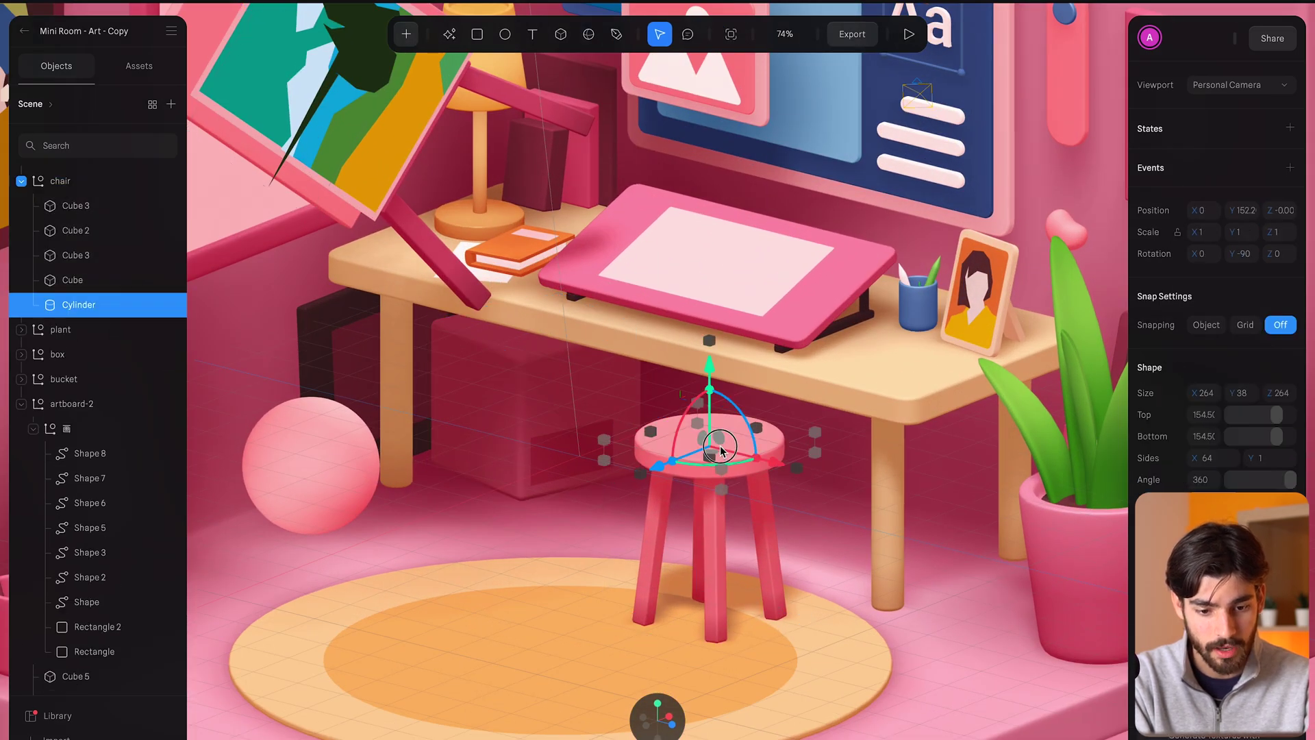
scroll(760, 446, up, 10)
scroll(759, 445, down, 5)
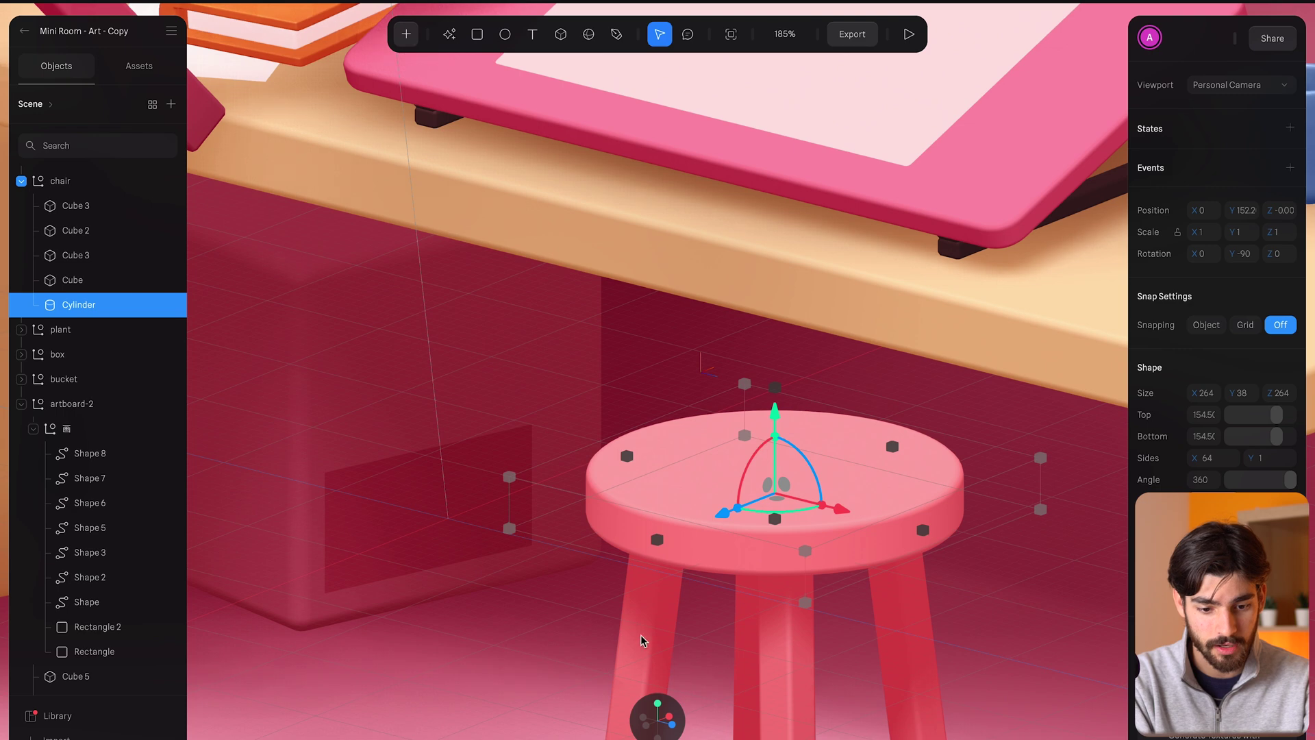
click(642, 640)
drag(798, 552, 566, 563)
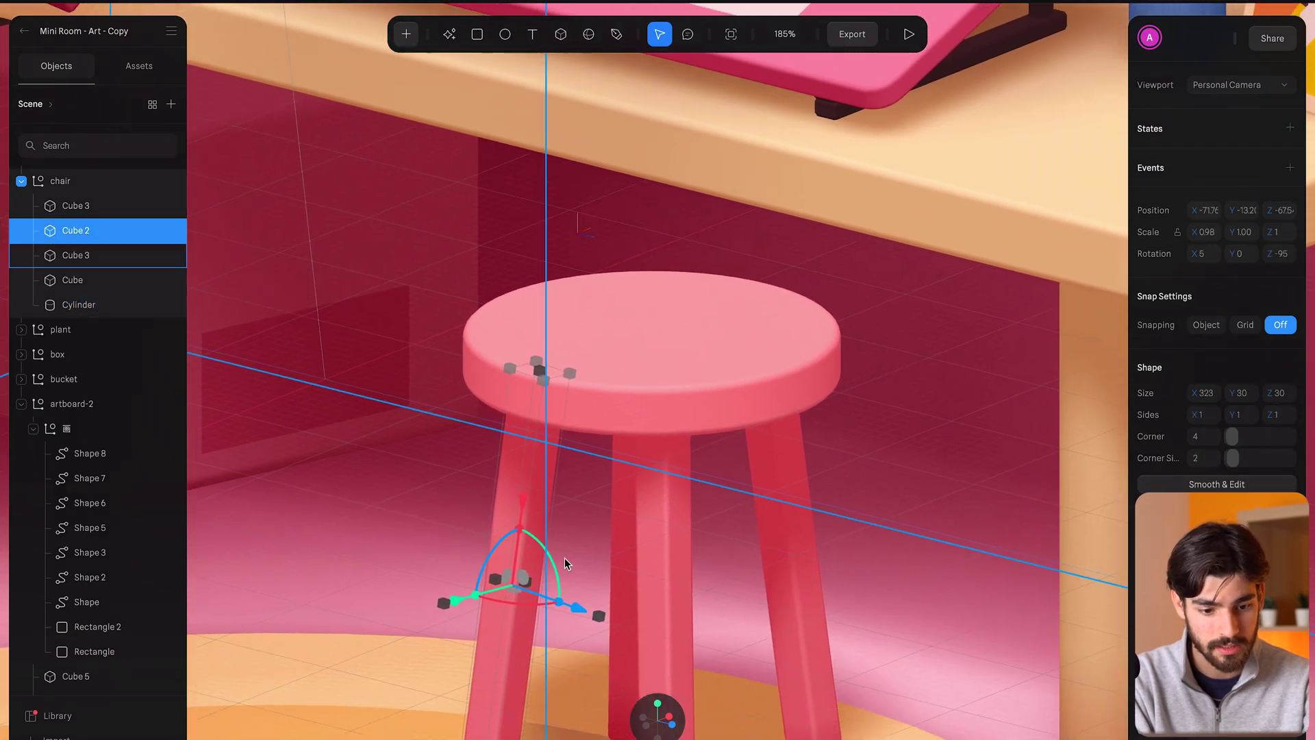
drag(523, 499, 522, 457)
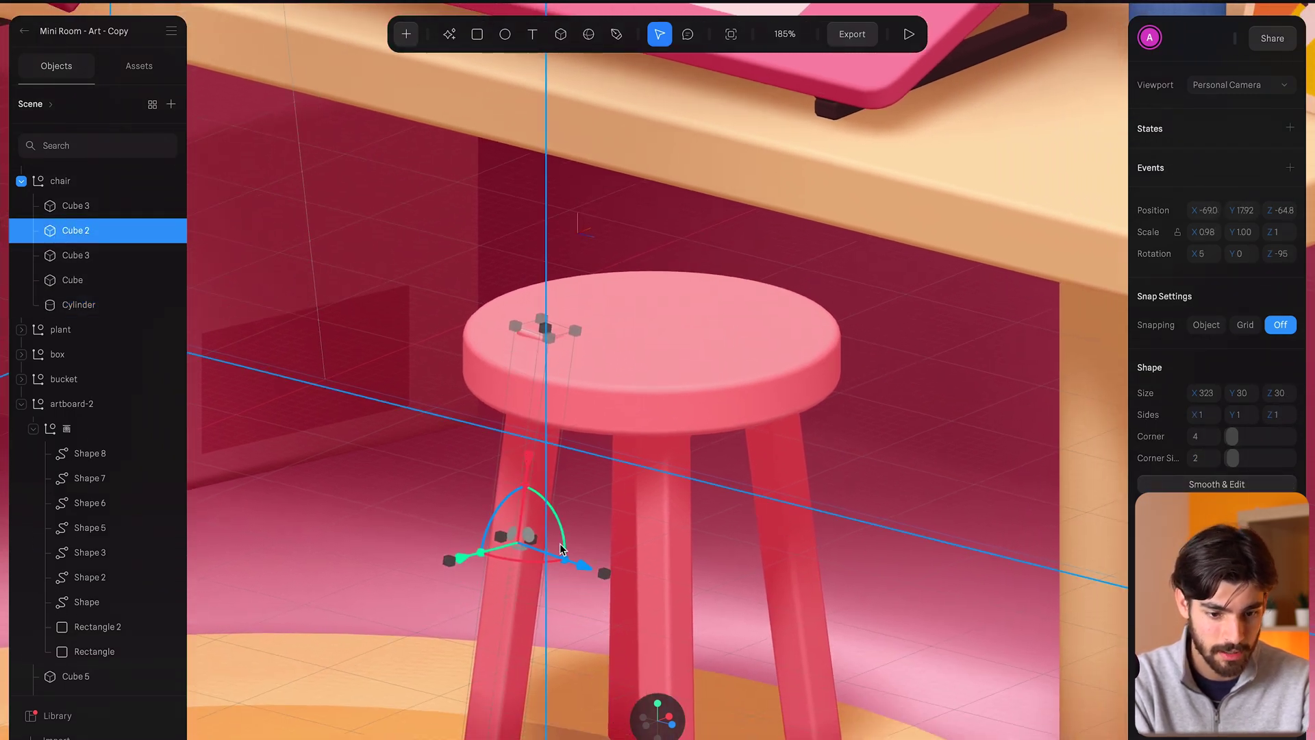
Rotate the whole chair group to about 17.86 degrees around Z and deselect it.
click(697, 377)
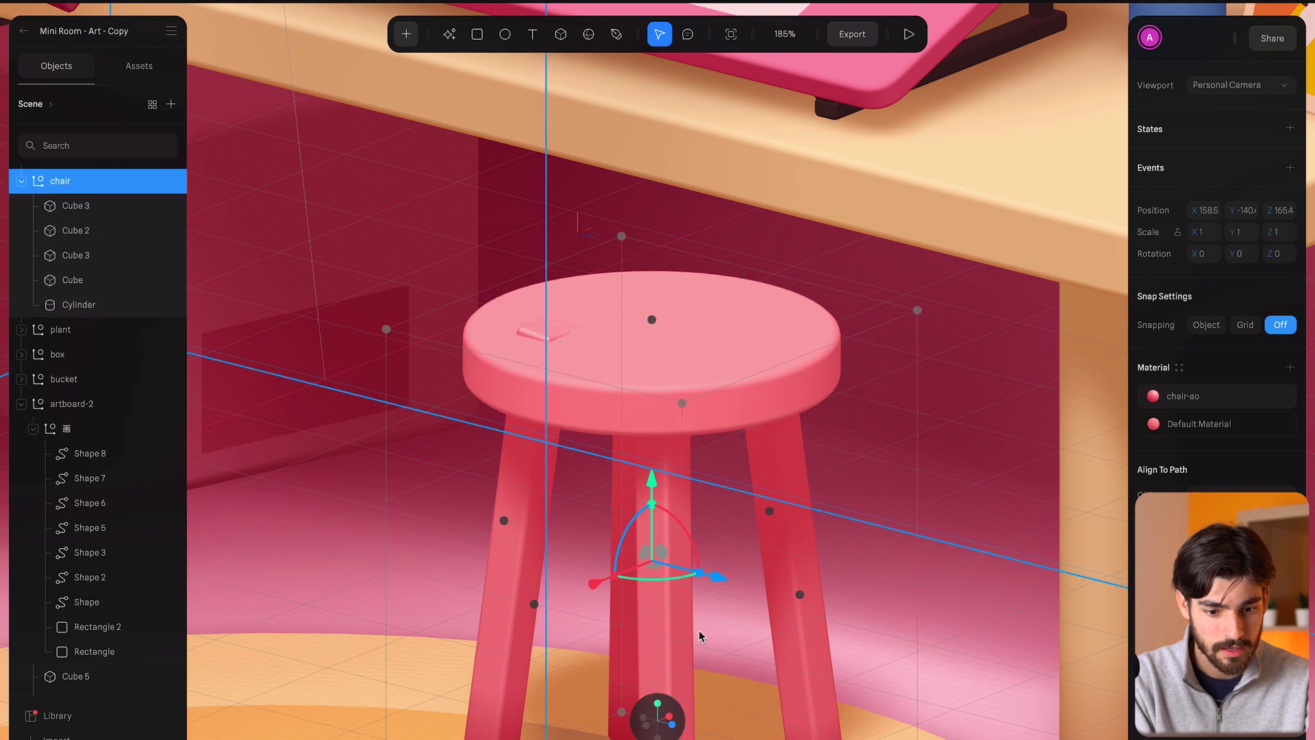
drag(631, 528, 616, 555)
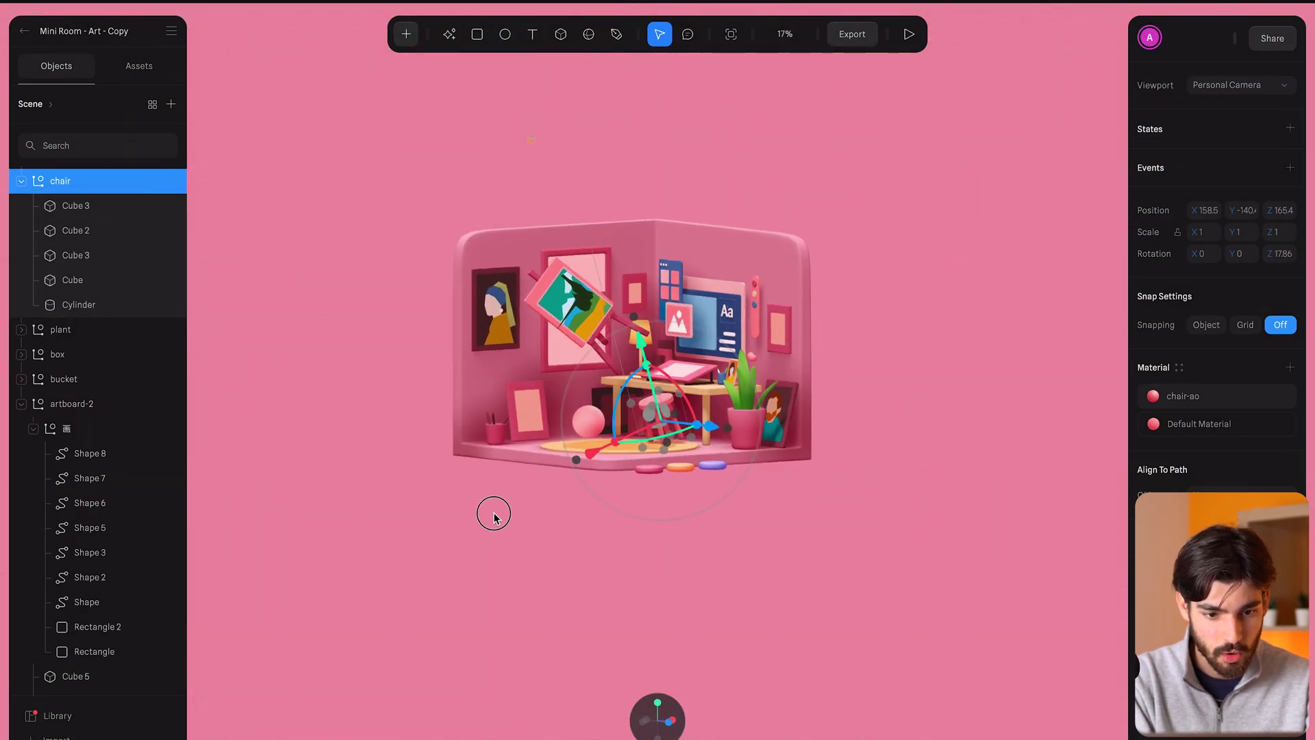
key(Escape)
scroll(656, 351, up, 2)
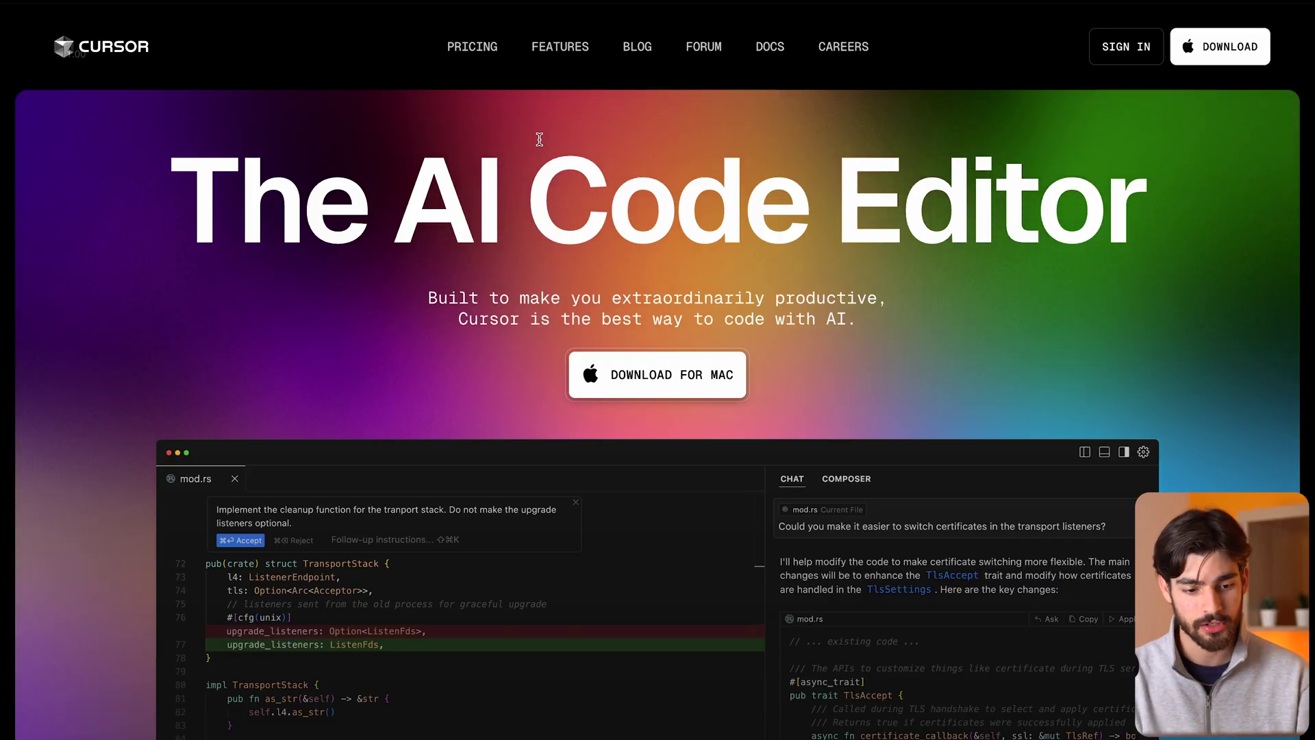
Open the Cursor code editor and widen its window slightly.
key(super+space)
text(cur)
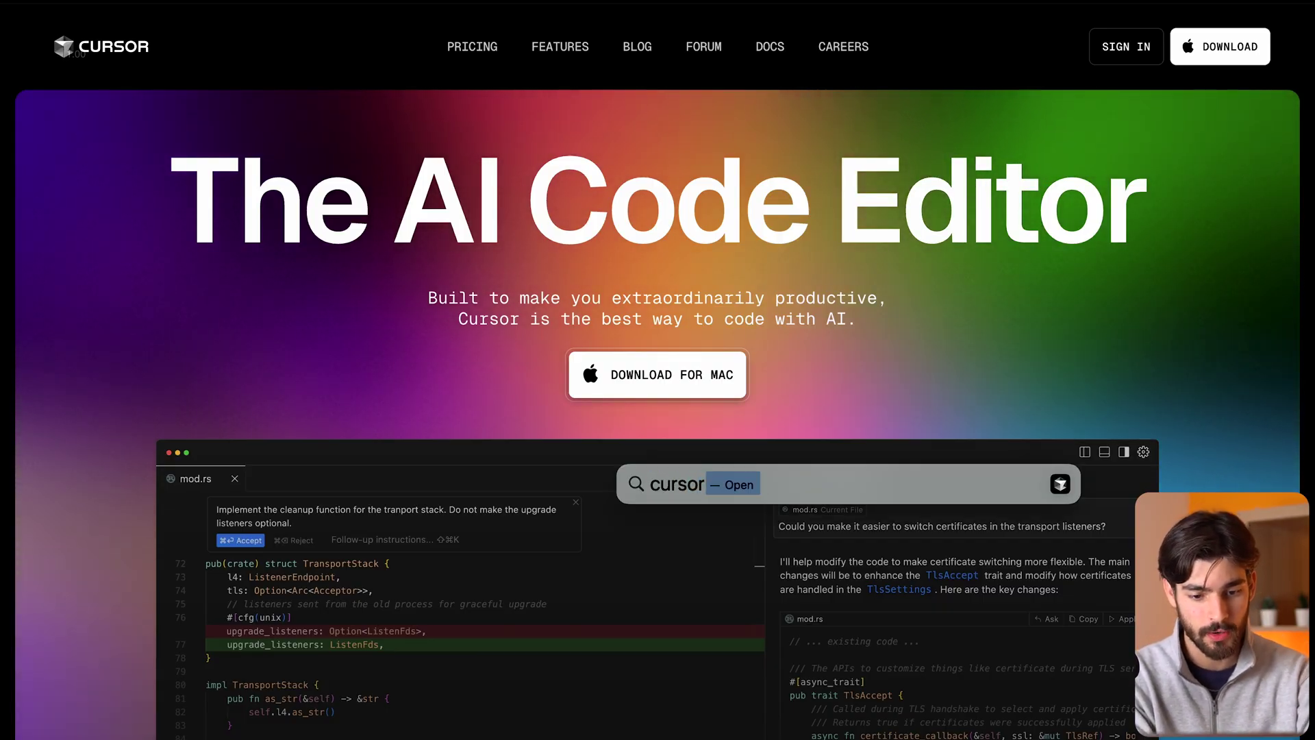
key(Return)
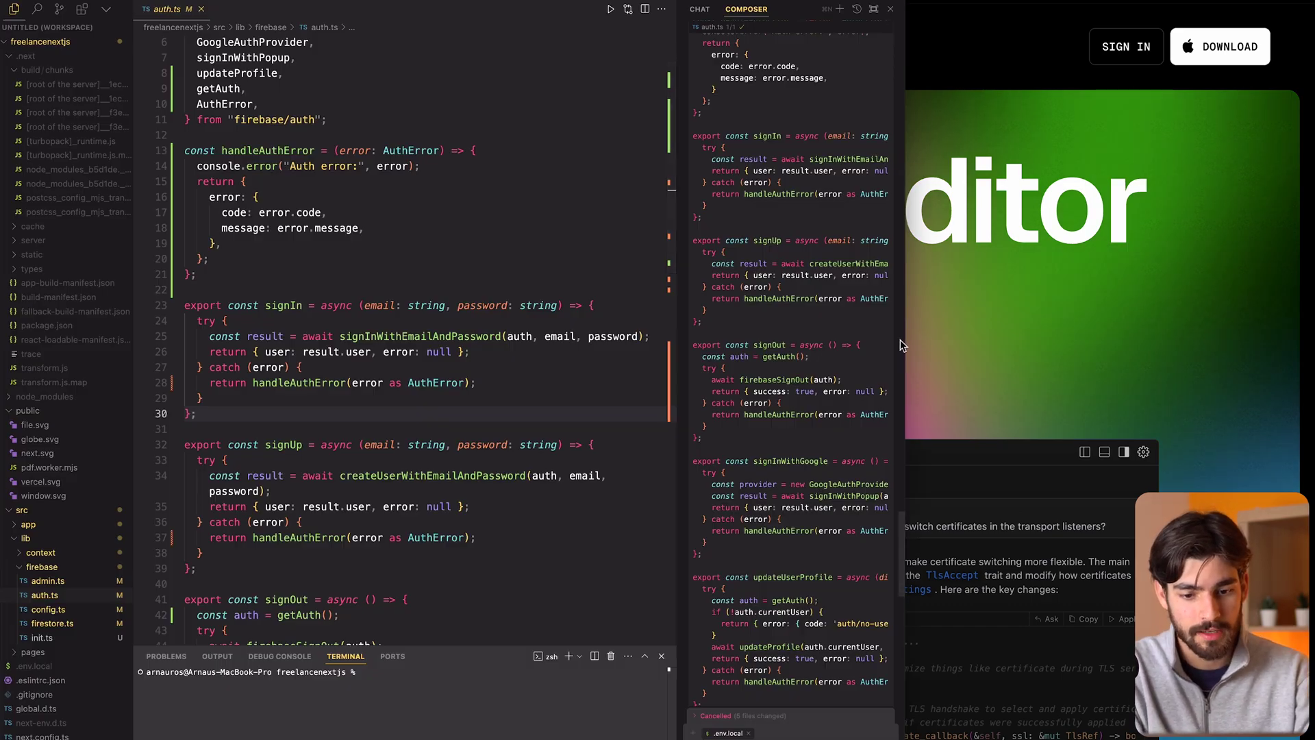
drag(904, 338, 947, 337)
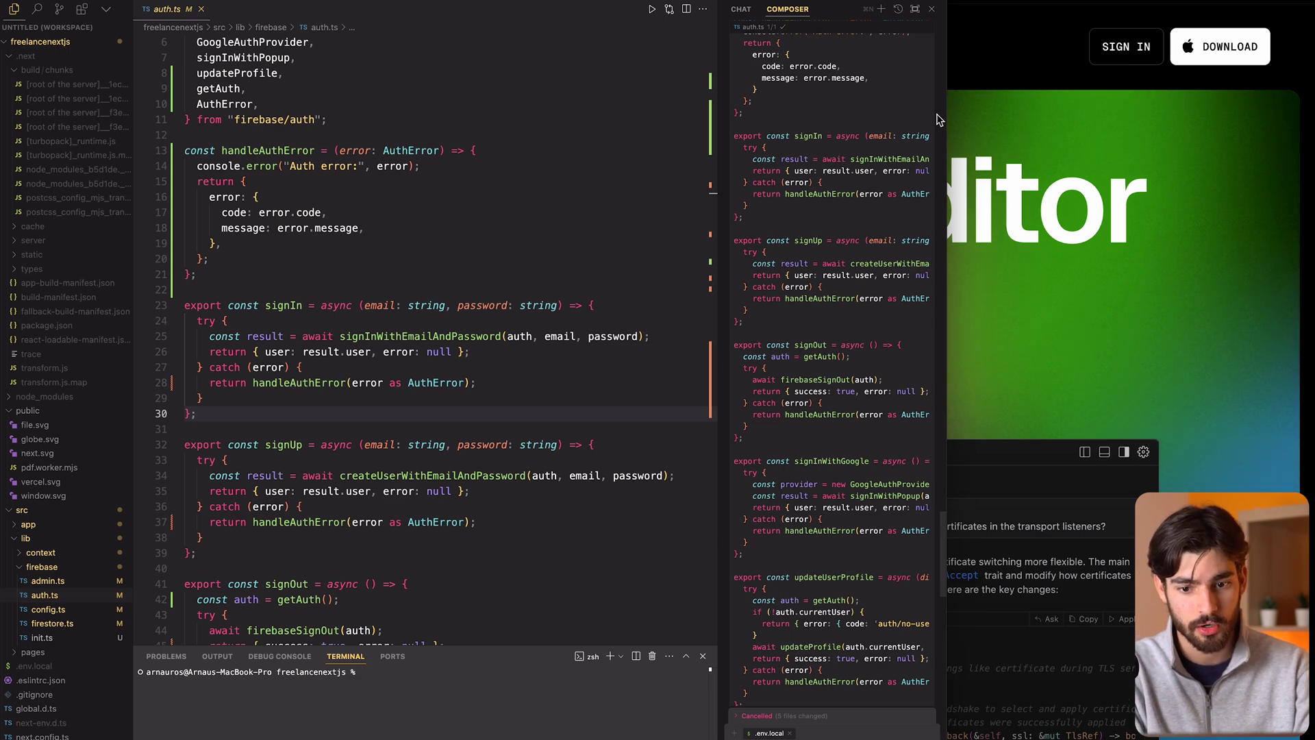
Ask a new Composer session "what do you see in this page that we can improve" about auth.ts and review its suggested code changes.
click(1036, 181)
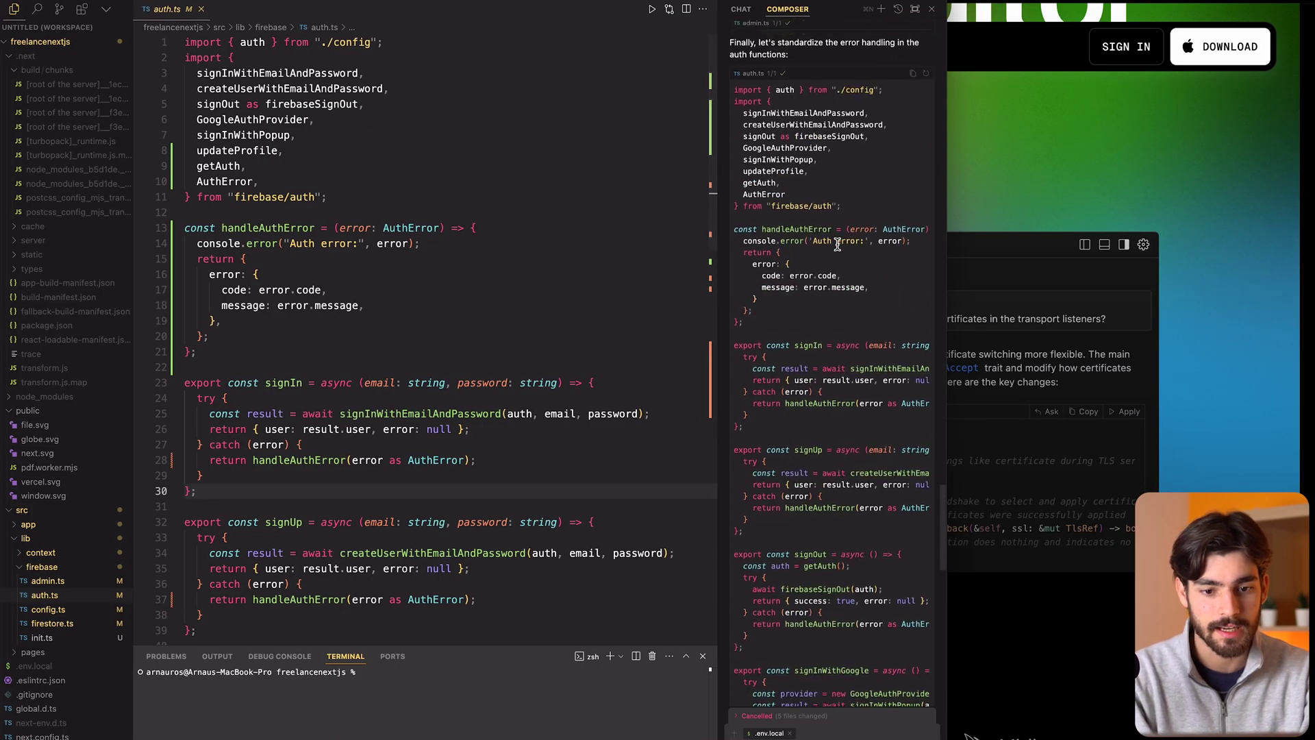
click(883, 8)
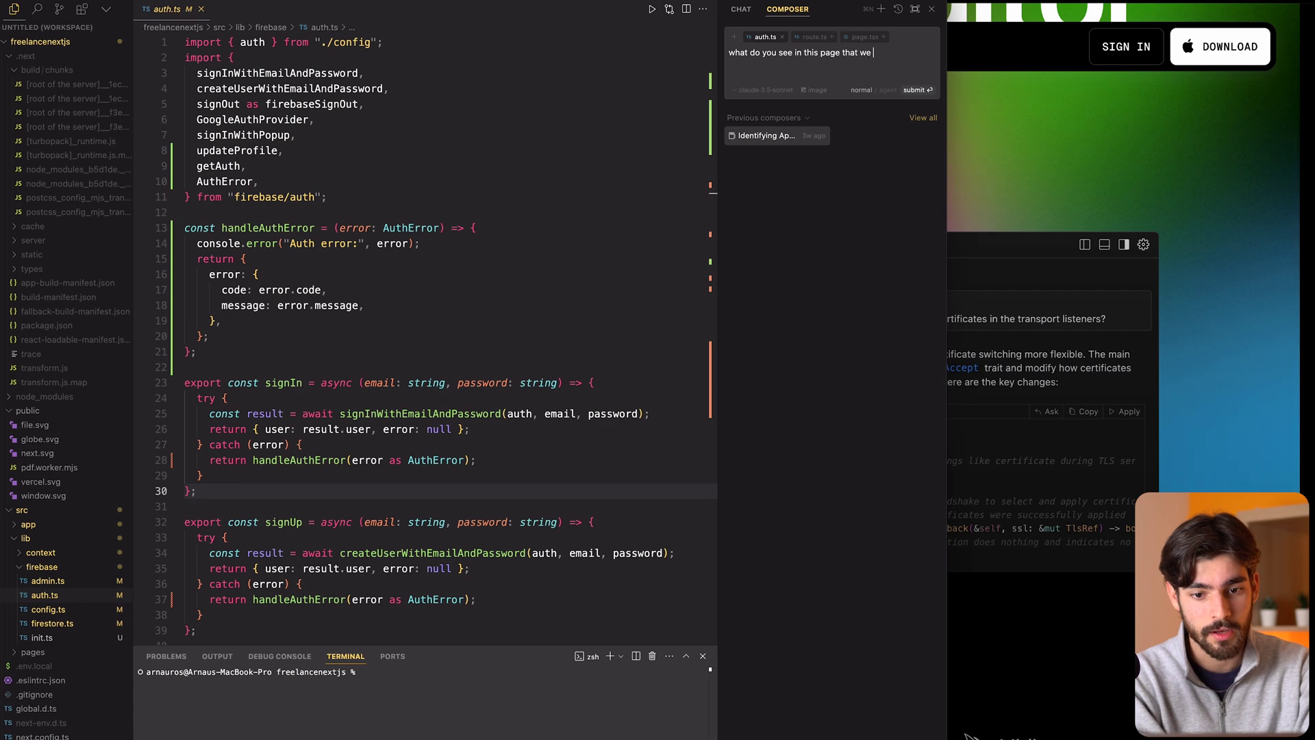
key(Return)
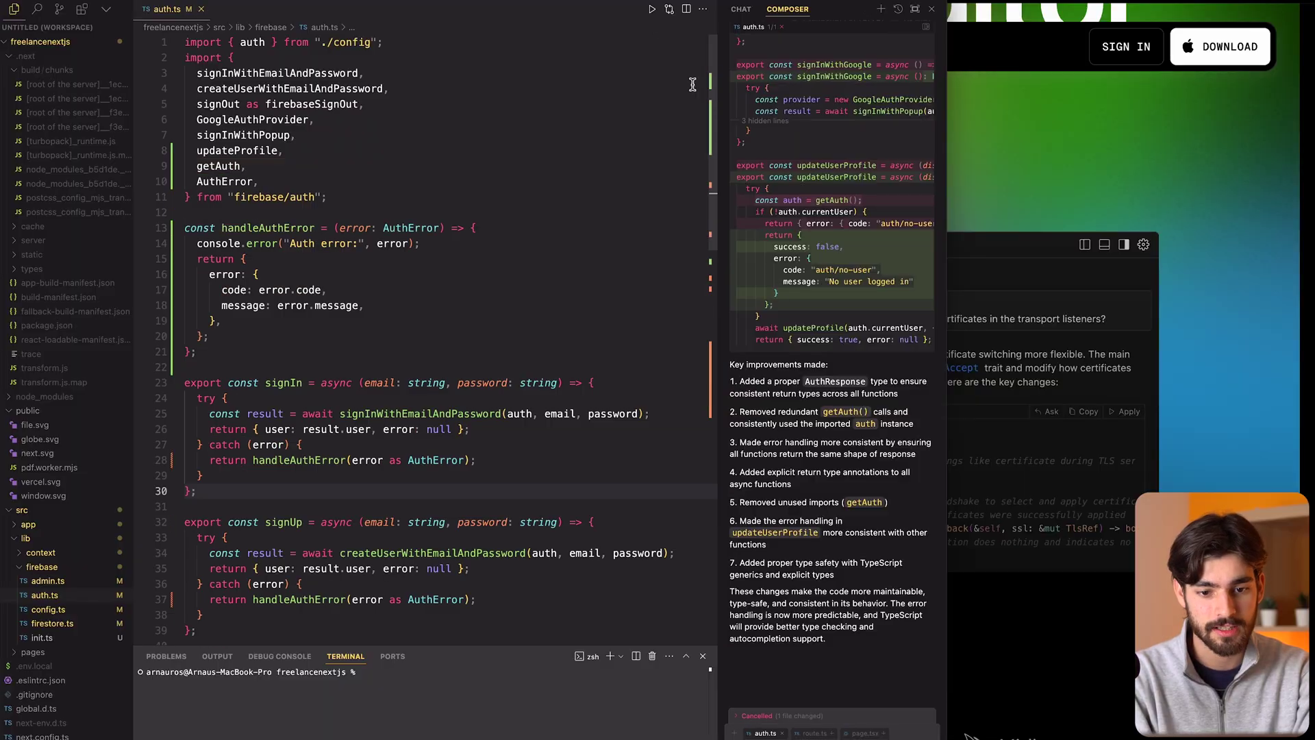
scroll(867, 371, up, 15)
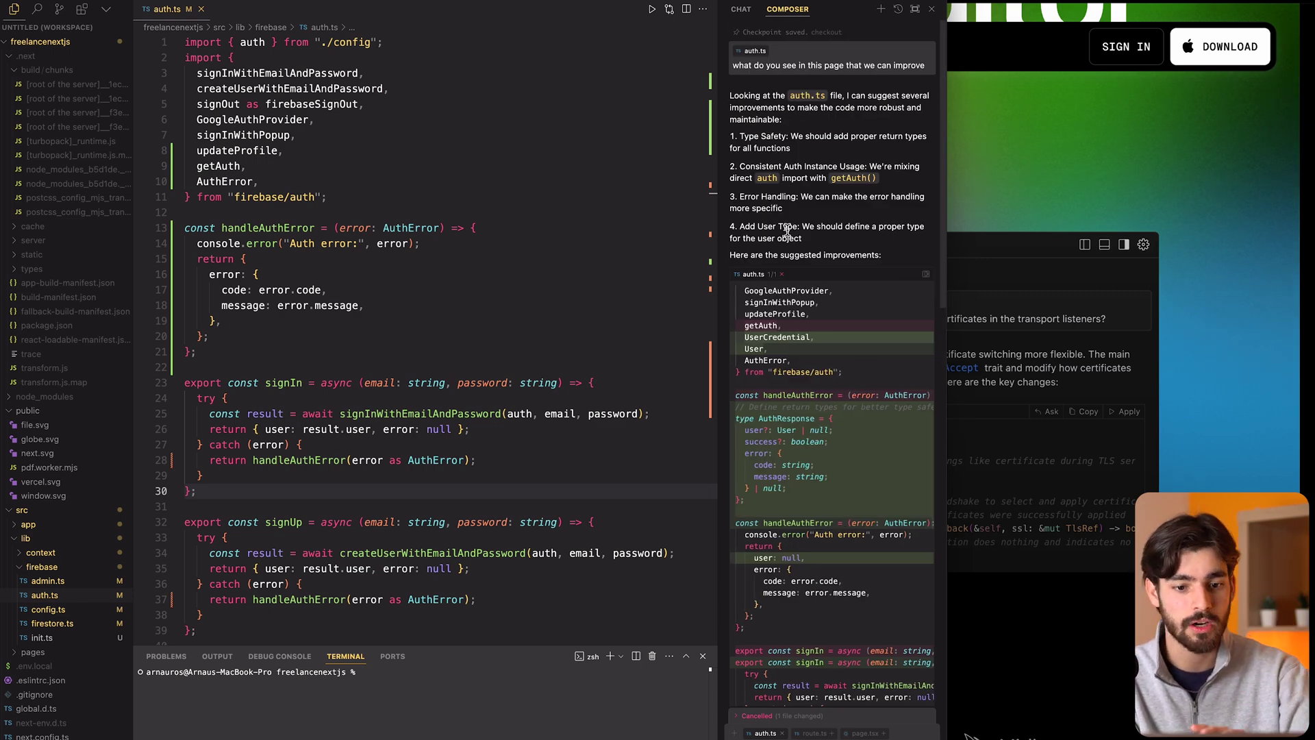
scroll(787, 229, down, 15)
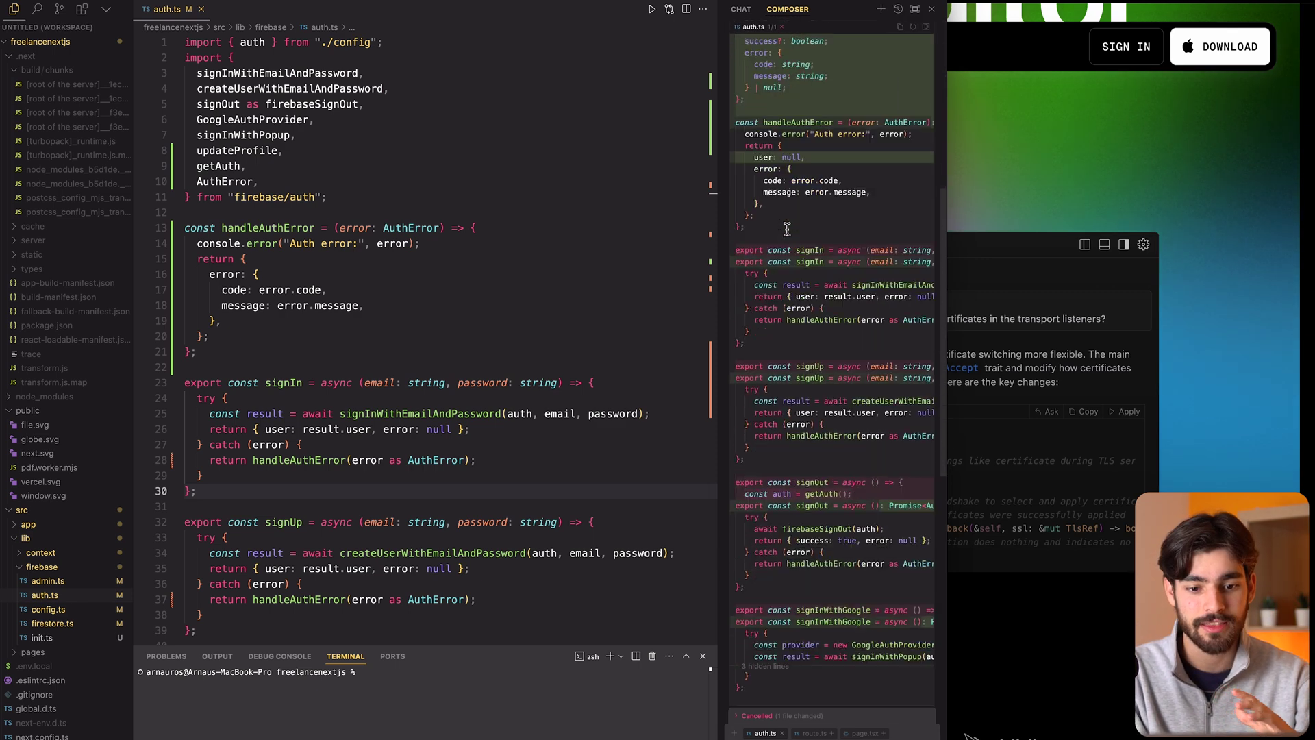
scroll(787, 229, down, 5)
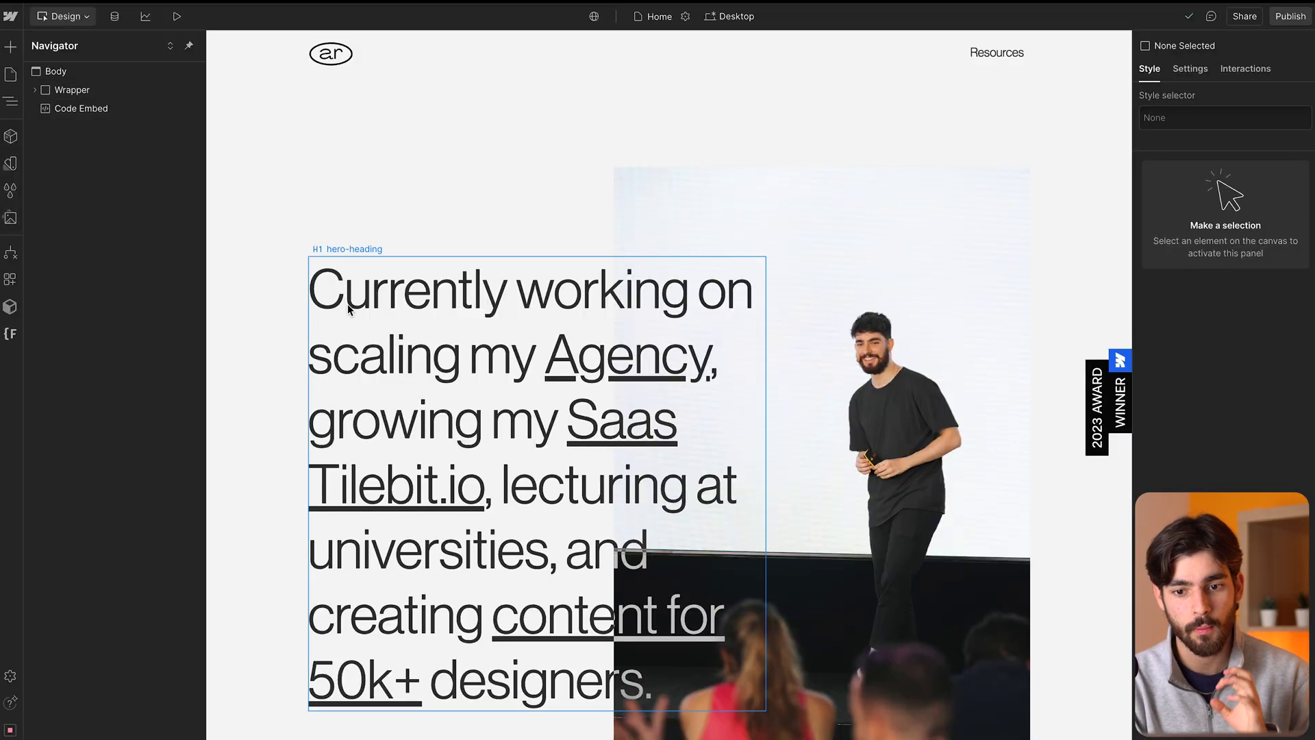
Switch to the Webflow Designer and inspect the Home page's structure from the Wrapper through Div-Block-7 to the hero-heading.
scroll(364, 327, down, 8)
click(364, 329)
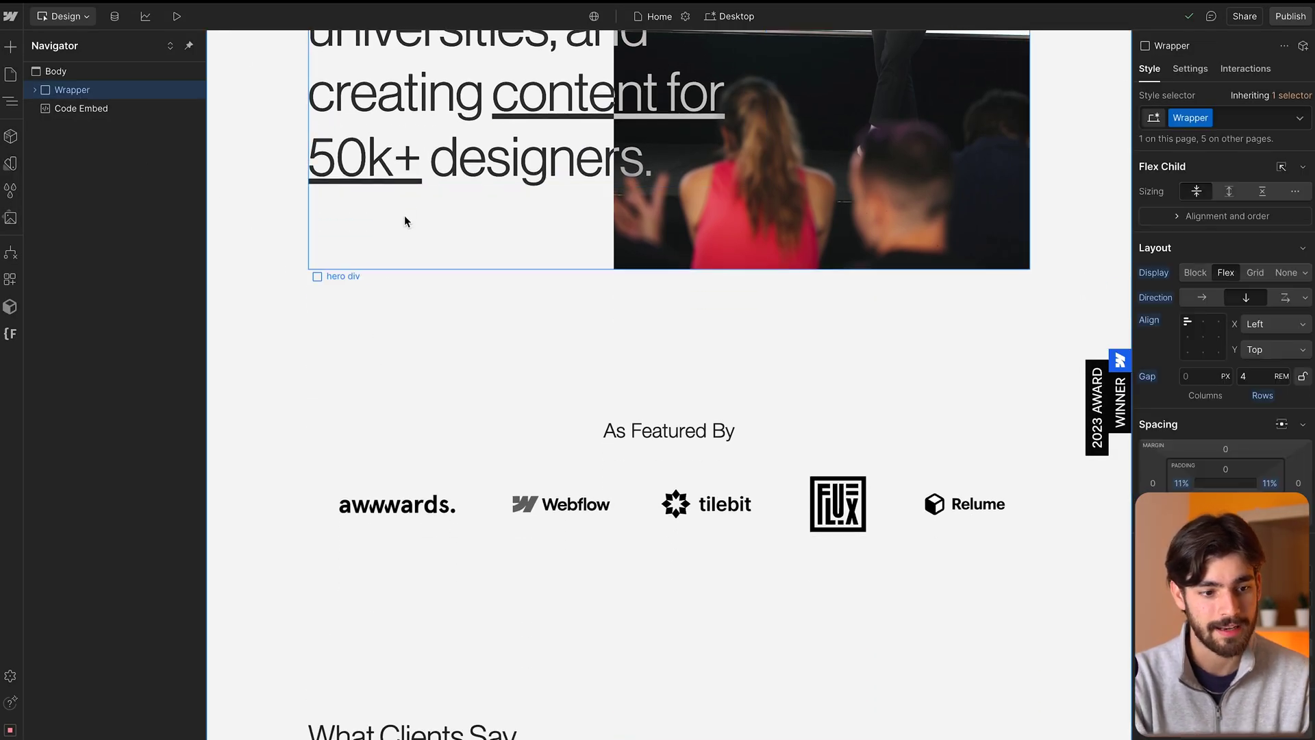
scroll(270, 231, up, 8)
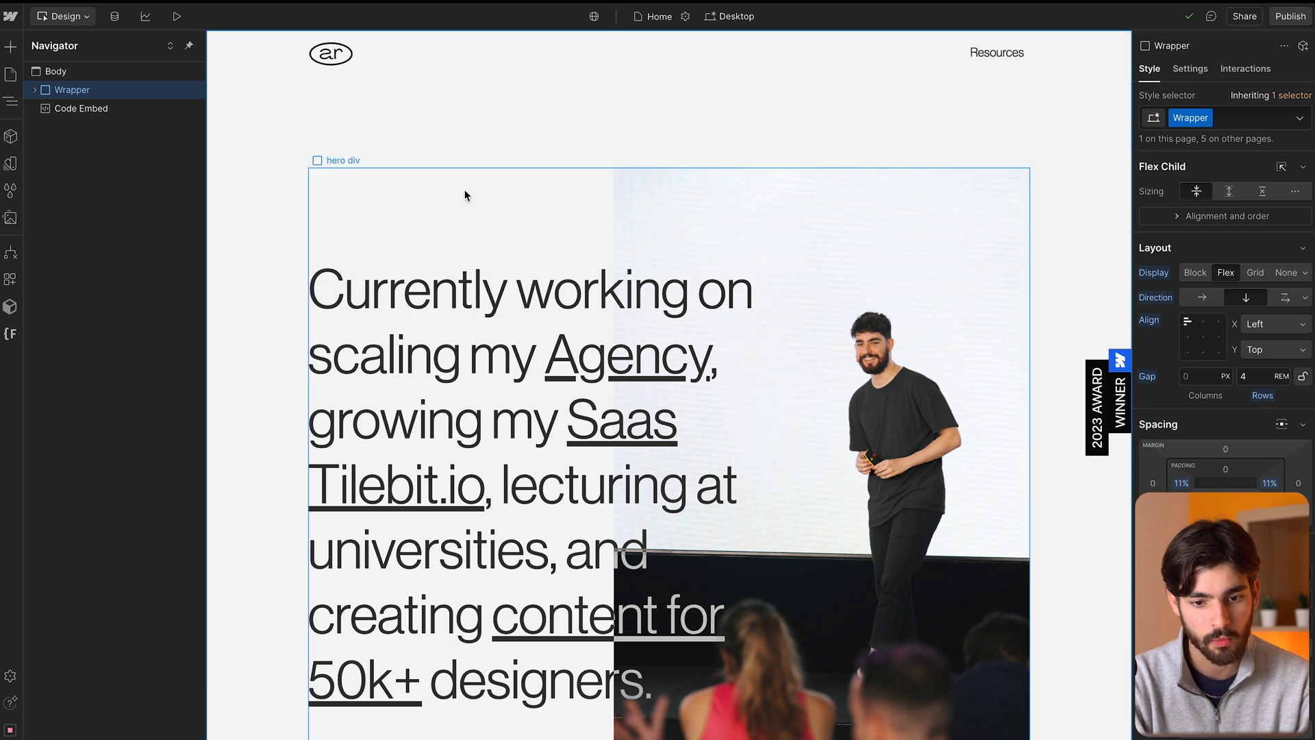
click(416, 257)
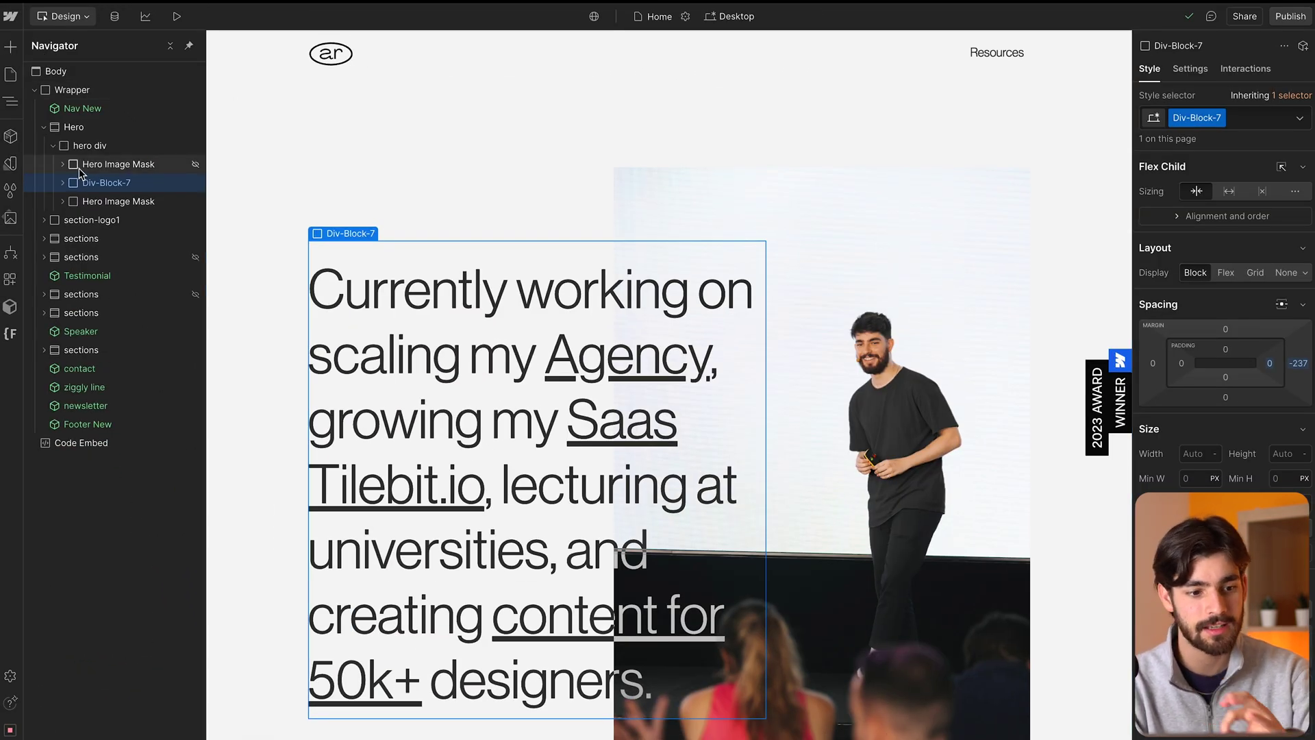
click(122, 202)
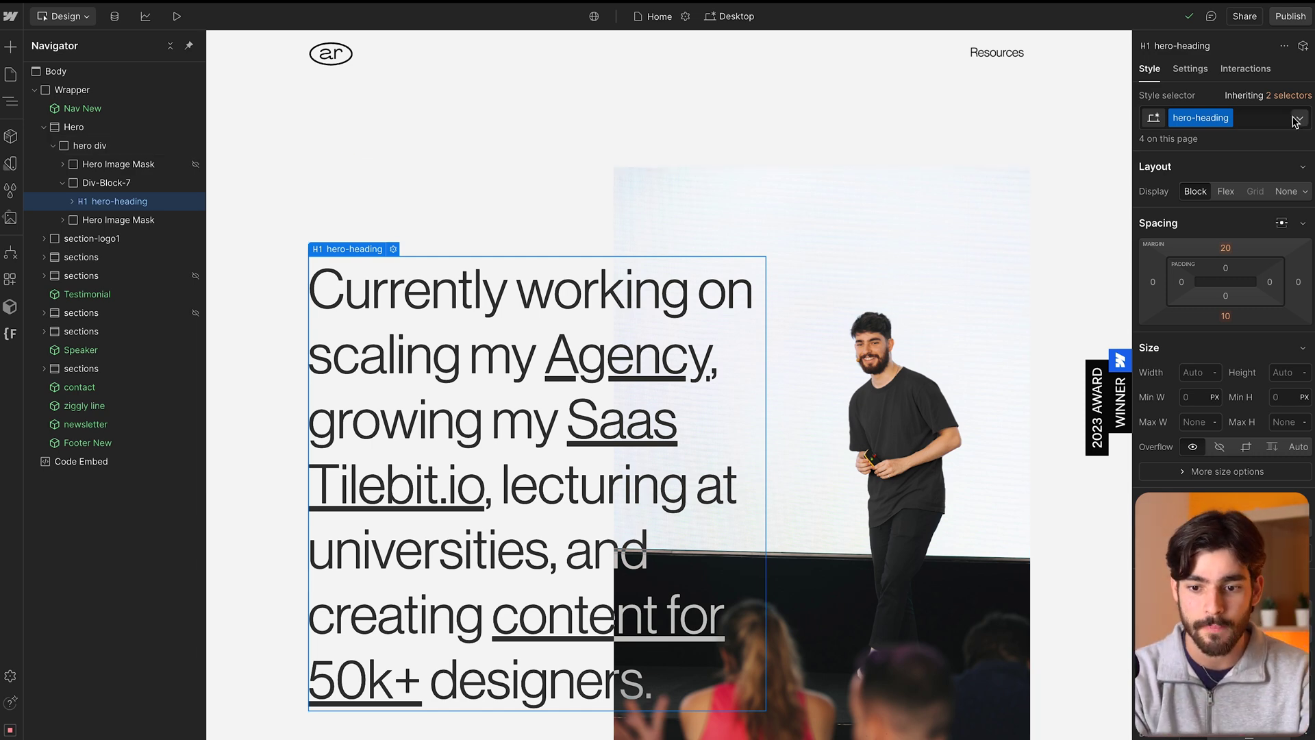
View the page's while-scrolling interaction and its list of scroll animations, close its settings, and select the hero div.
click(1253, 68)
click(1204, 344)
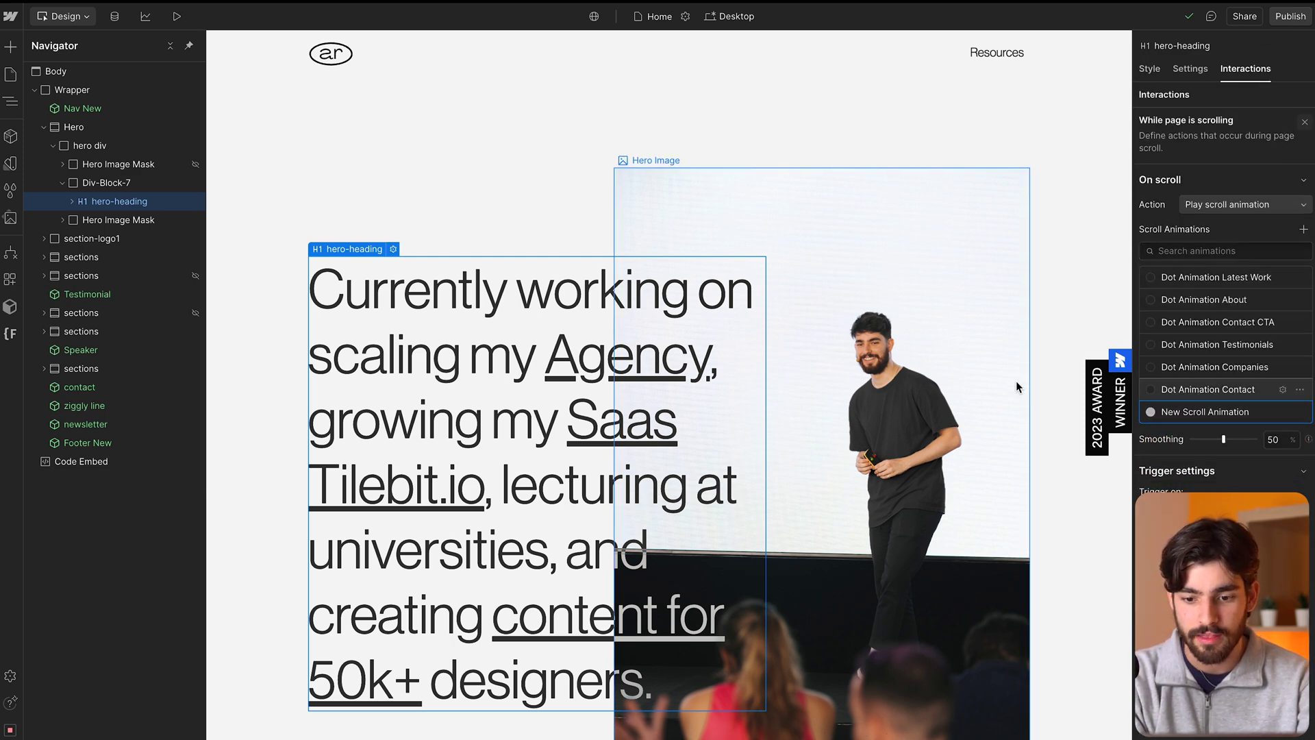
click(1305, 121)
click(578, 235)
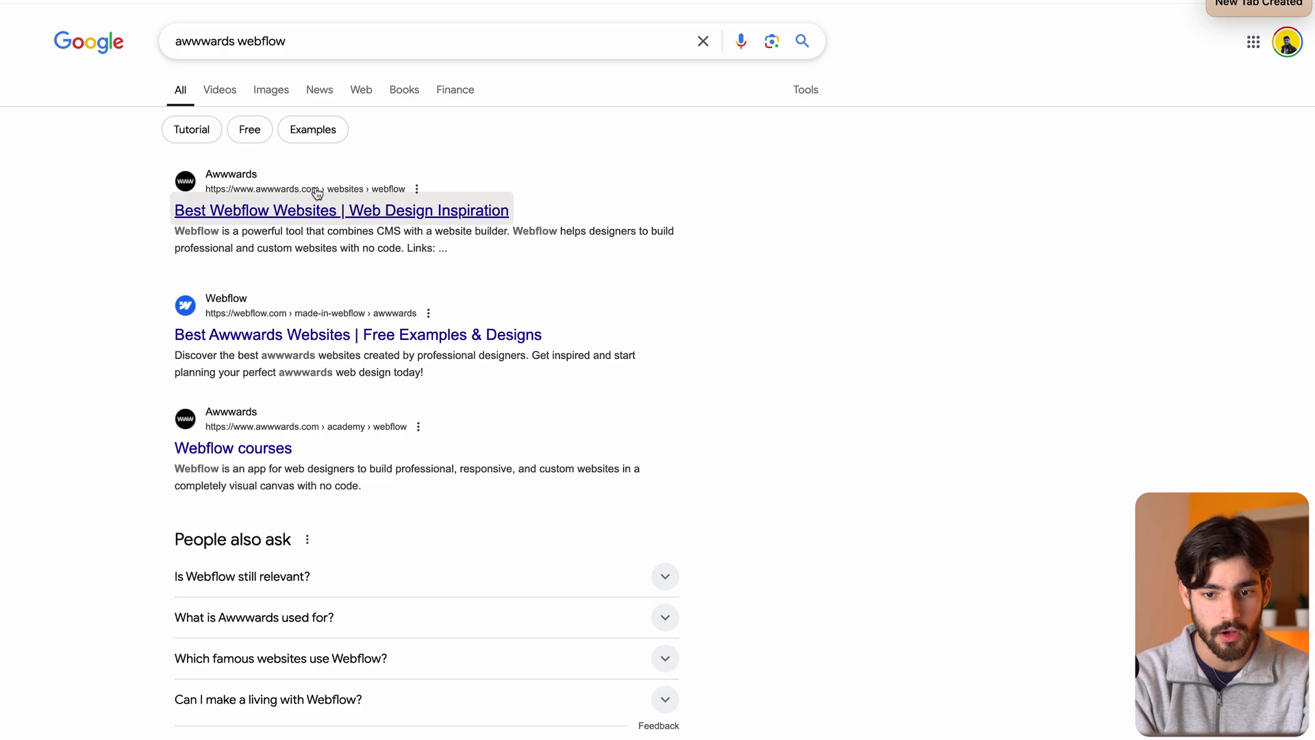
Switch to the "awwwards webflow" Google results, open Awwwards' Best Webflow Websites, and look through the Redis Agency site.
click(311, 209)
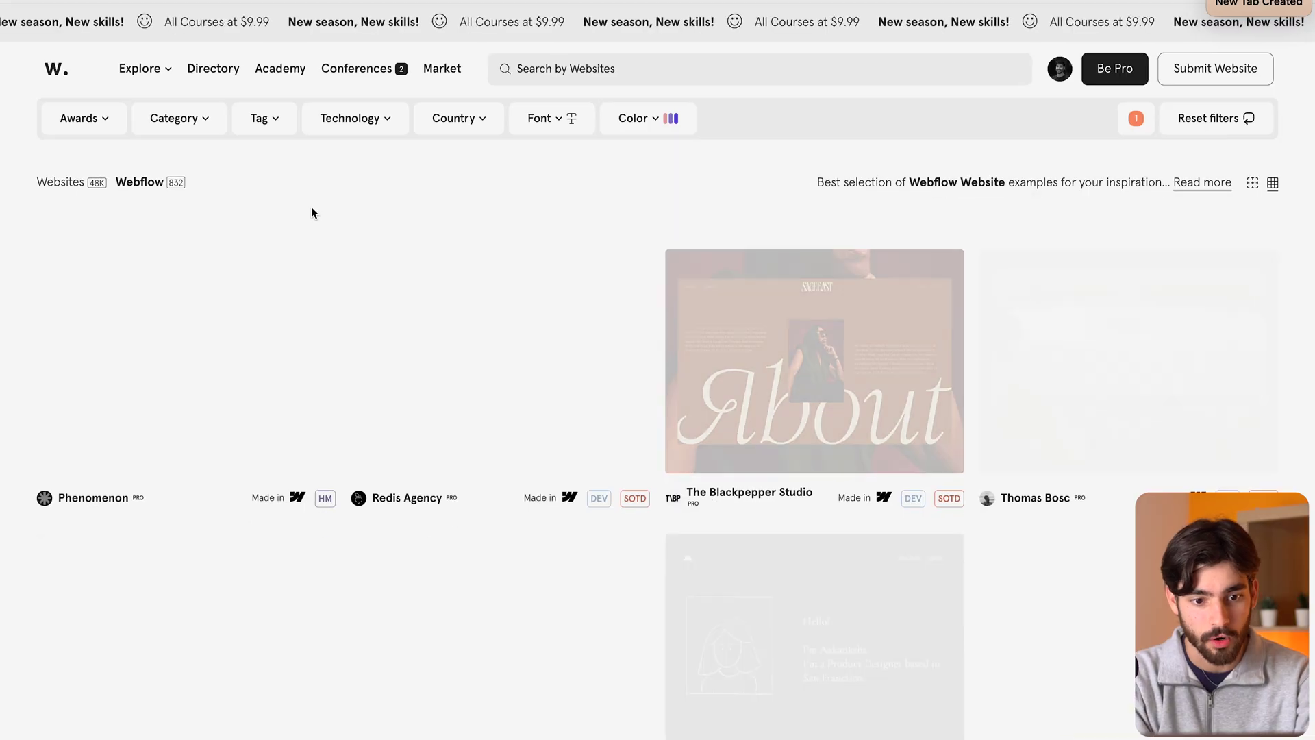
scroll(331, 196, down, 3)
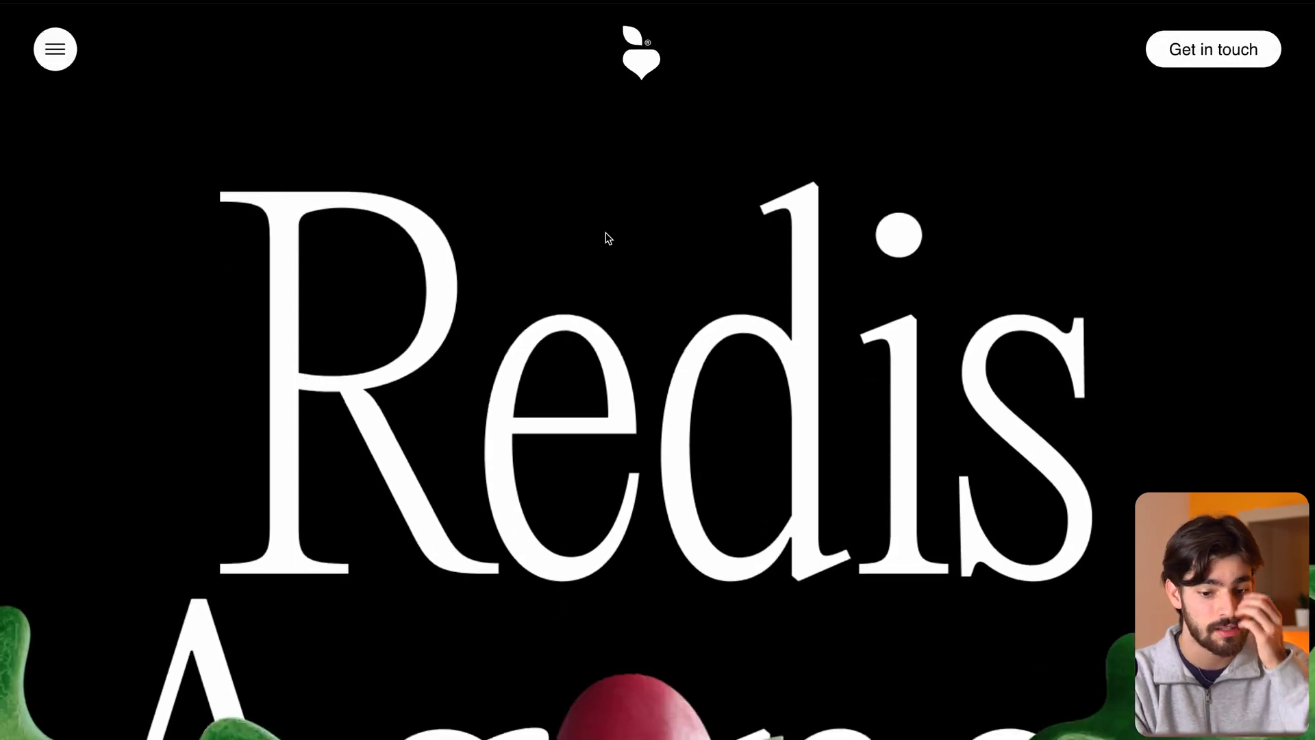
scroll(607, 238, down, 20)
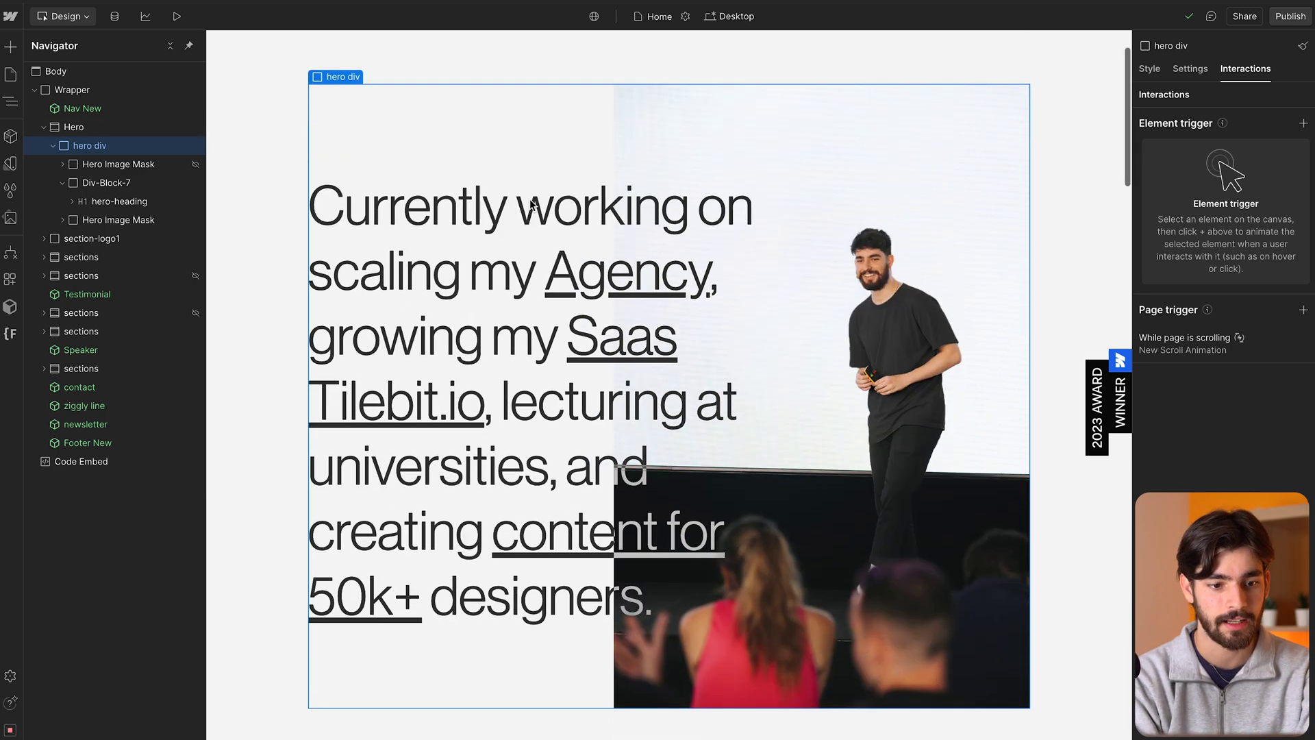
Try a #ff6e6e background color on the hero div in Webflow and undo it.
click(1149, 68)
scroll(1226, 274, down, 5)
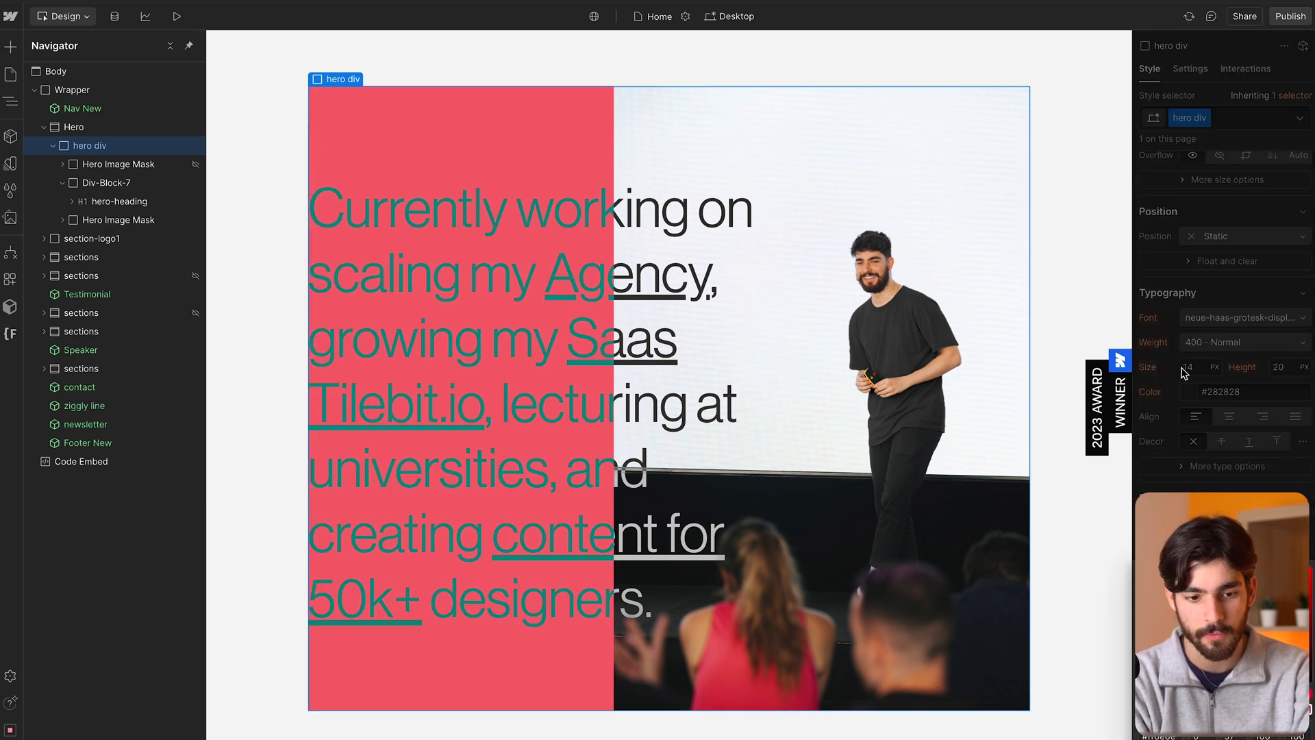
scroll(1226, 466, down, 4)
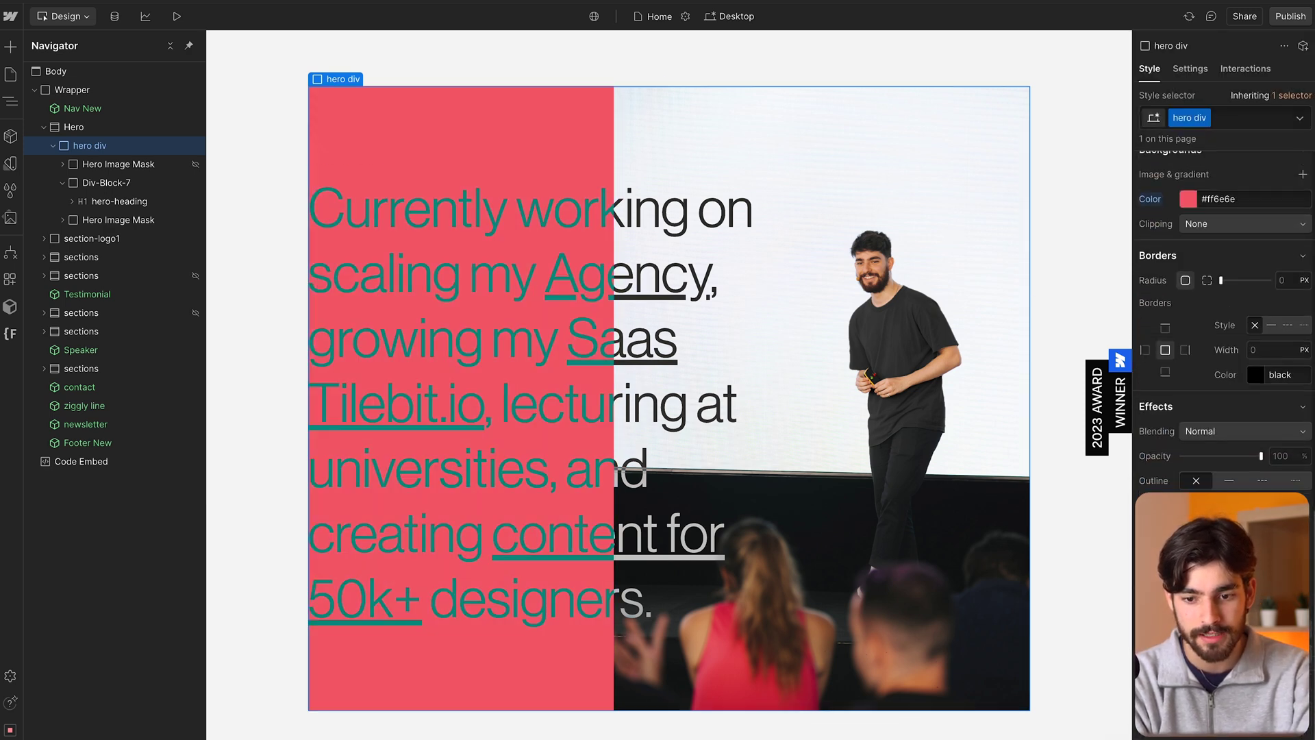
key(ctrl+z)
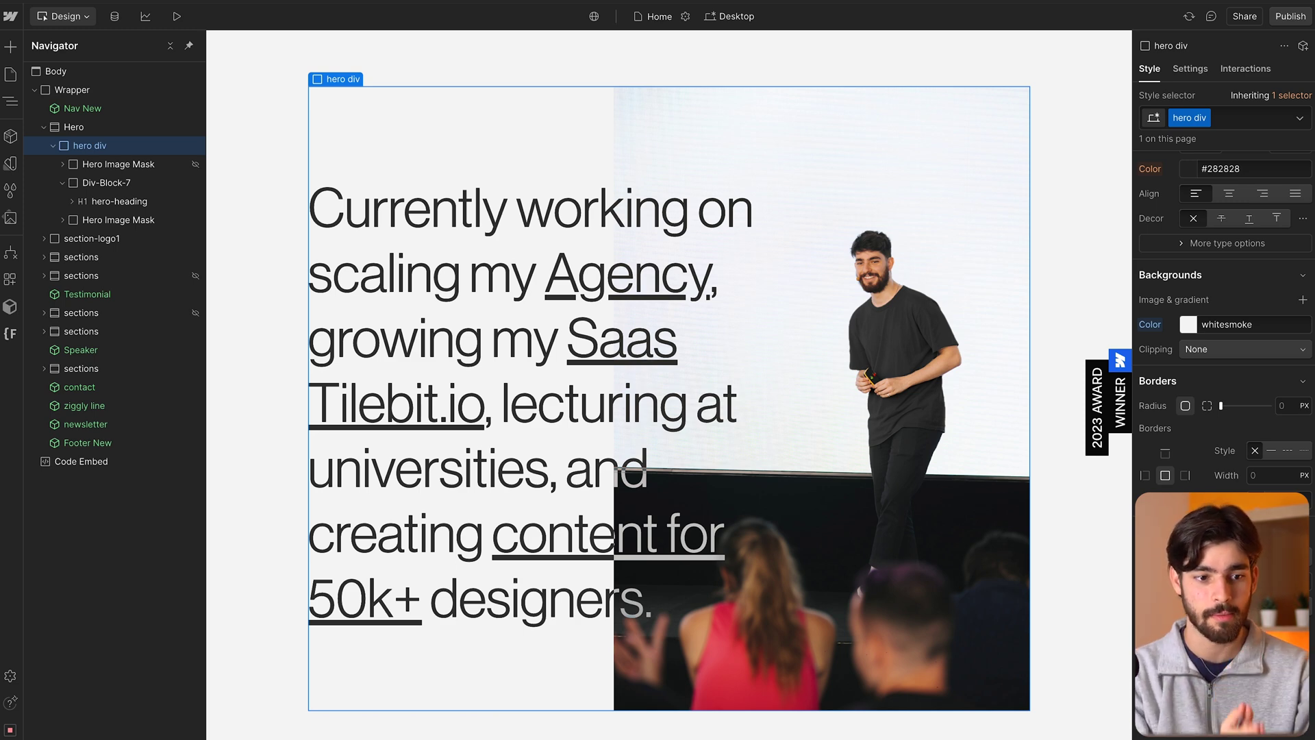
scroll(1200, 184, up, 5)
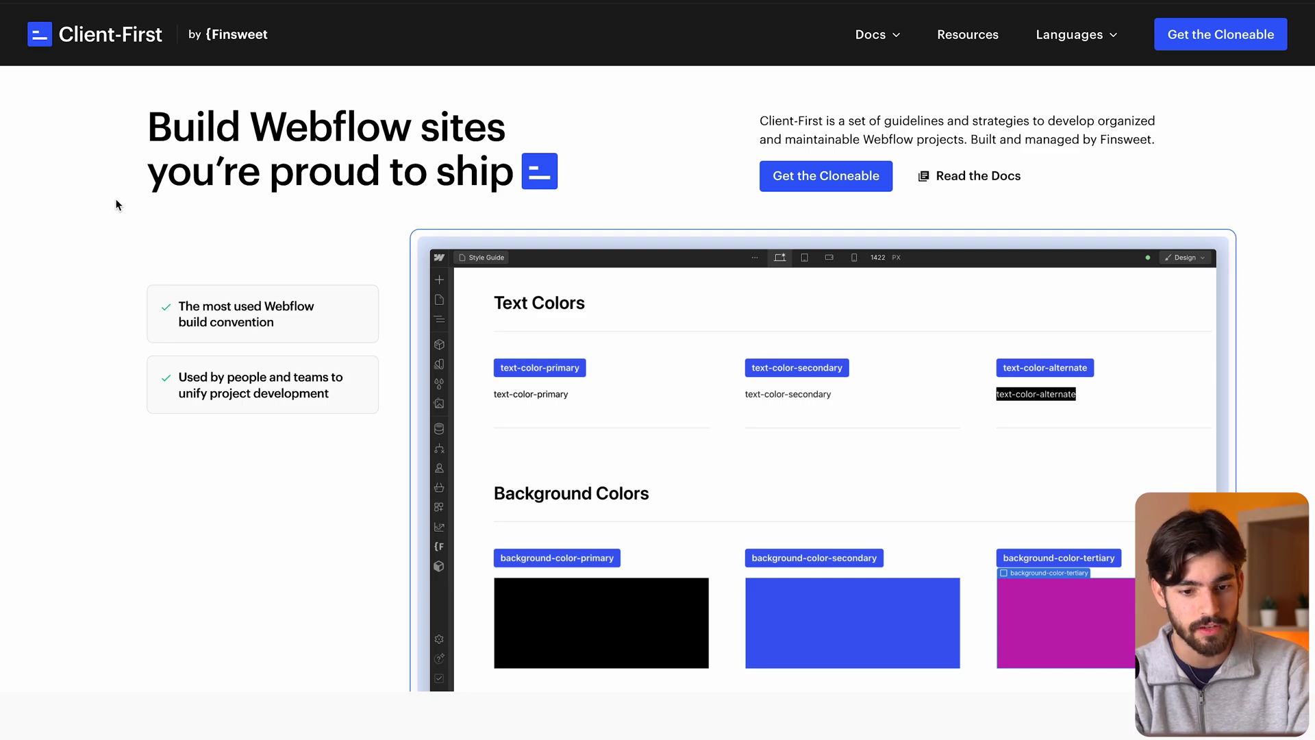
Switch to Finsweet's Client-First site and read through its benefits, color variables, documentation, and resources sections.
scroll(308, 376, down, 20)
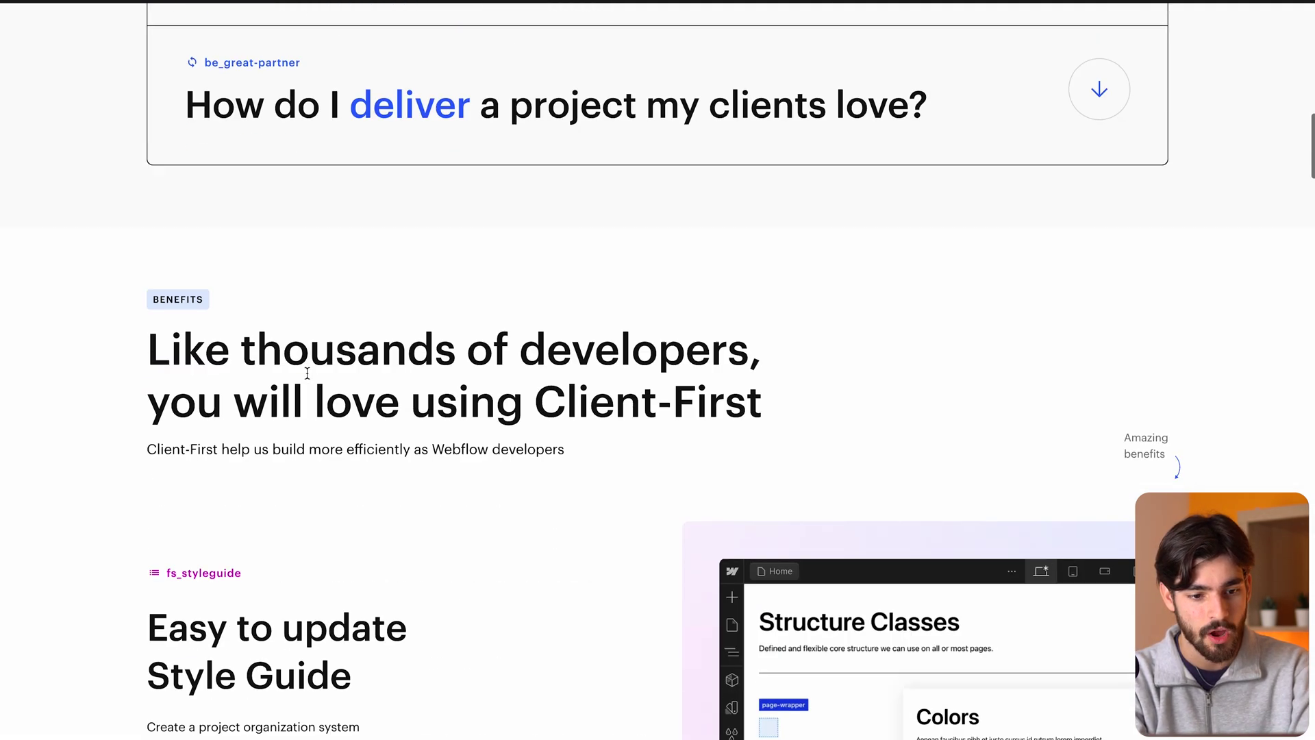
scroll(307, 374, down, 15)
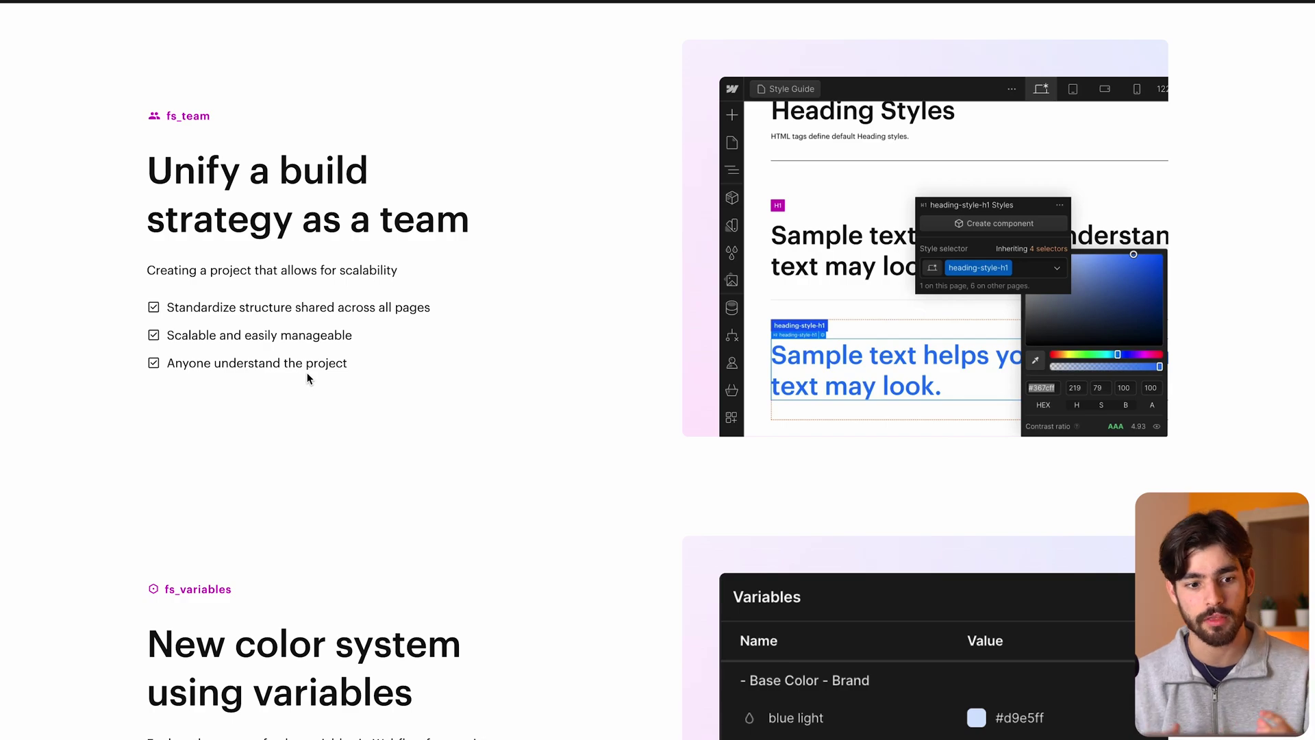
scroll(308, 378, down, 15)
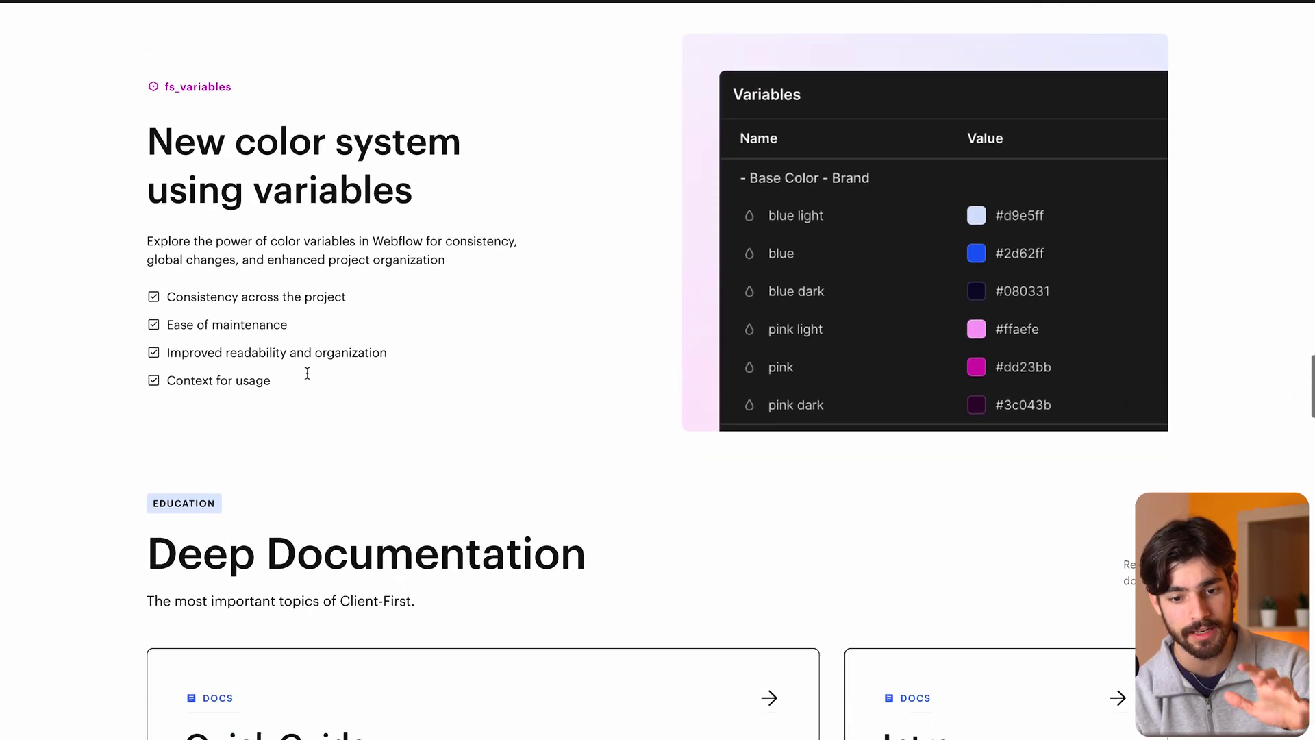
scroll(308, 379, down, 15)
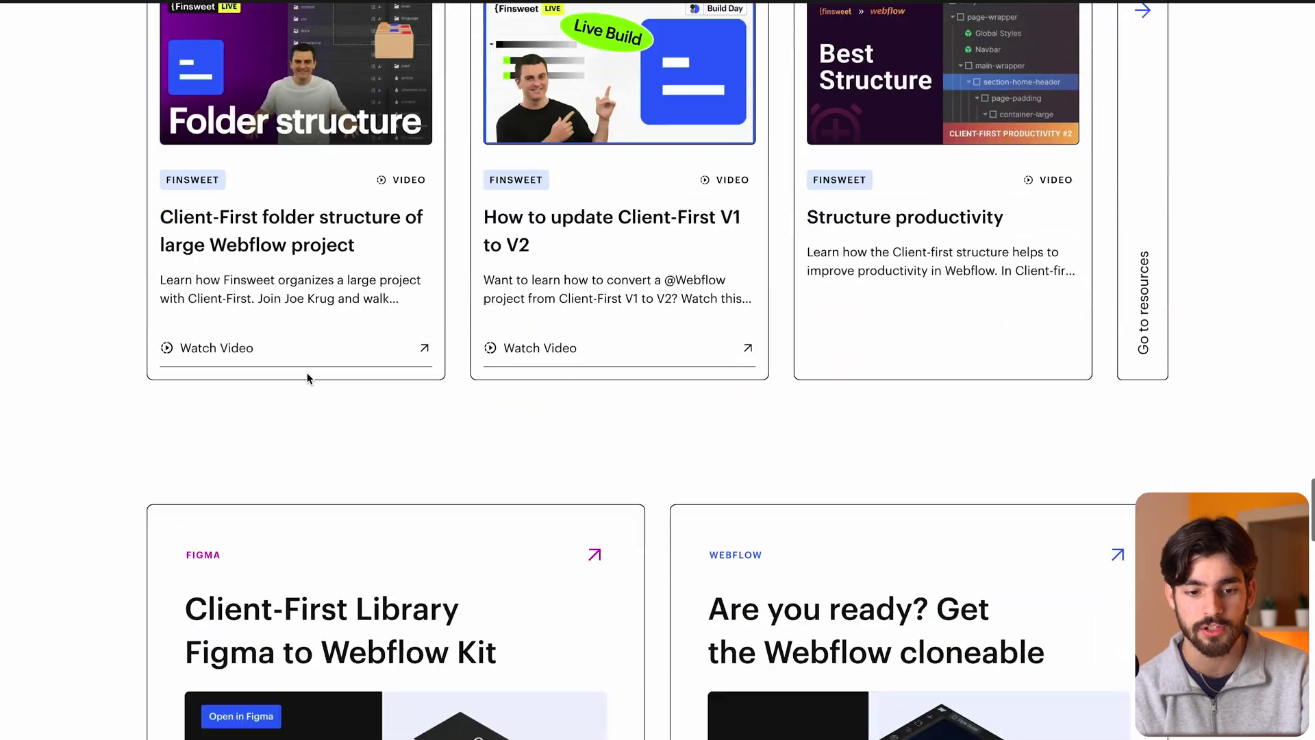
scroll(307, 379, down, 15)
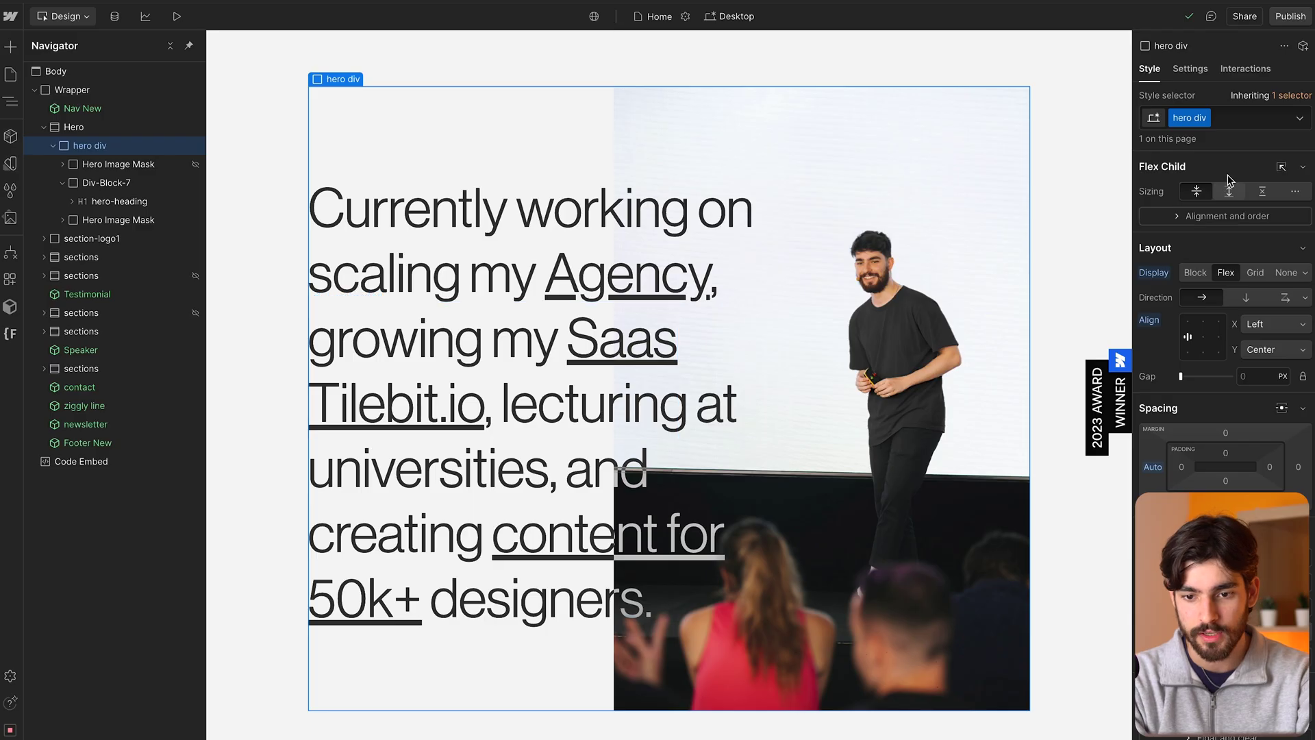
Switch back to Webflow, search the hero div's combo classes for "hero", and choose heroheader2_graphic.
click(1239, 119)
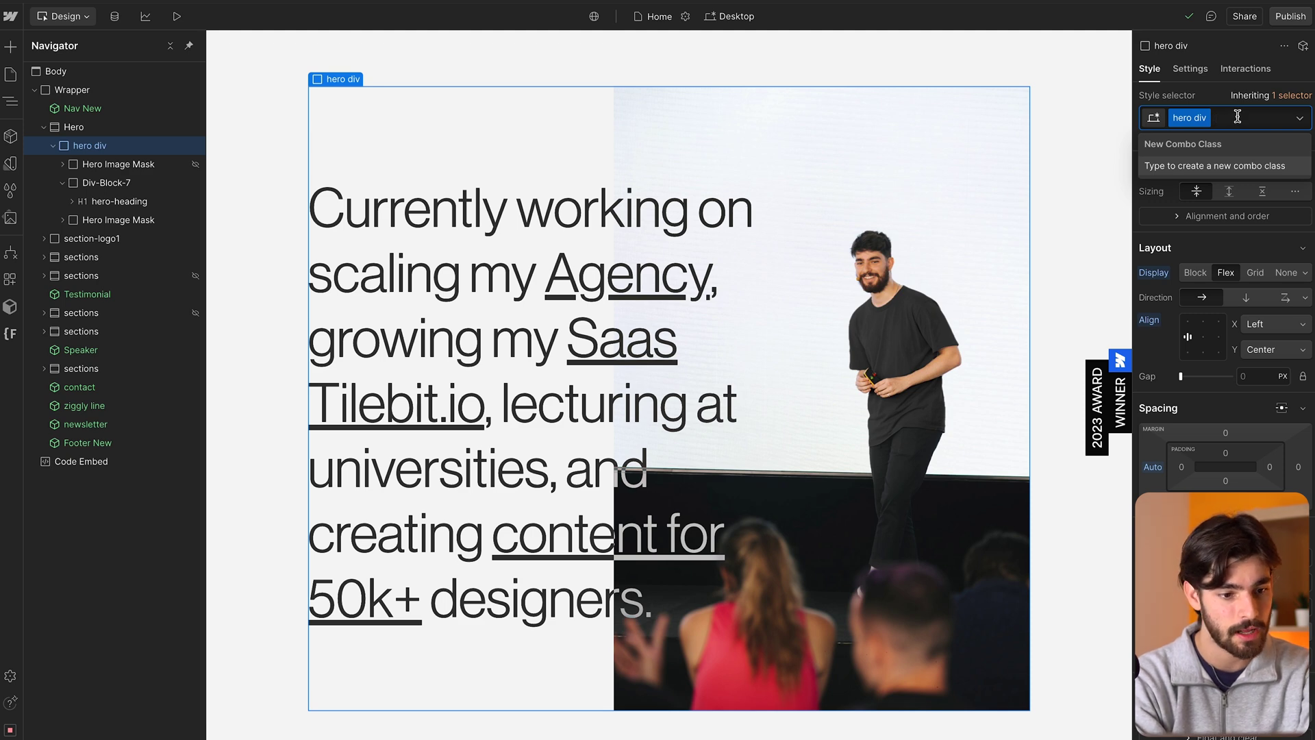
text(hero)
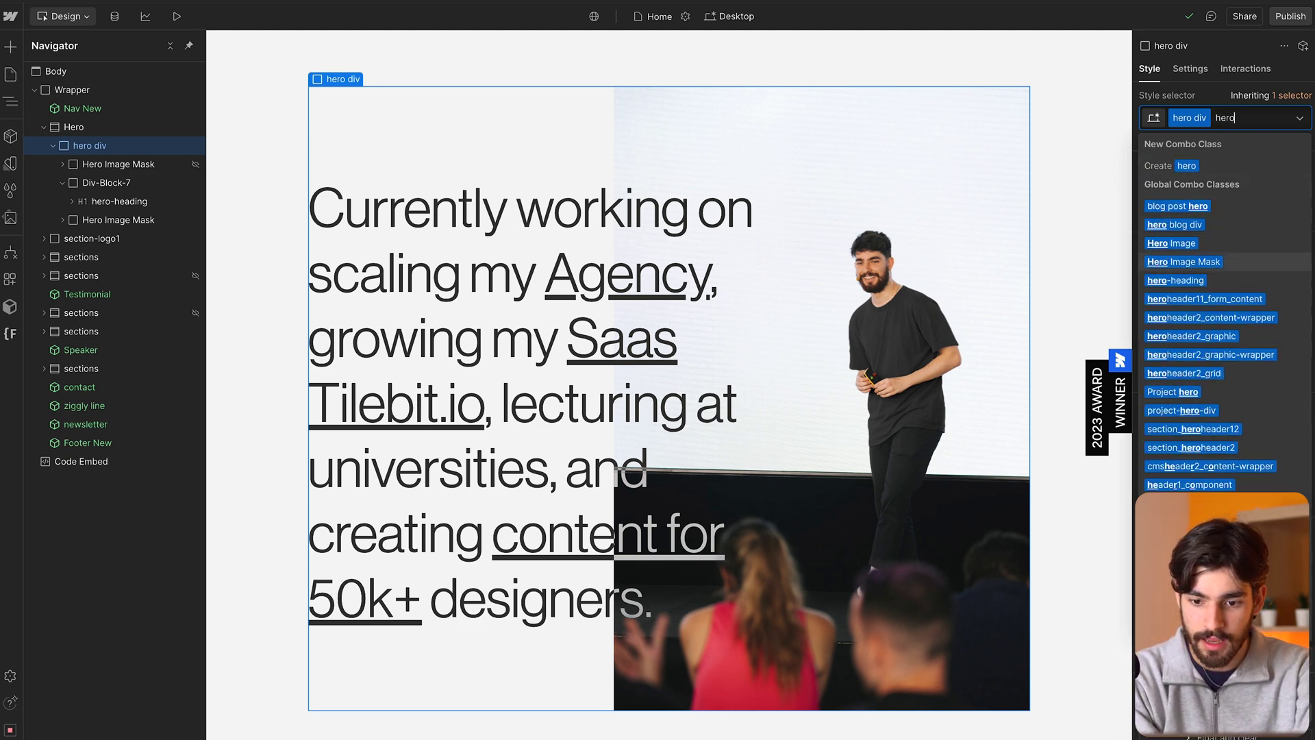
click(1195, 335)
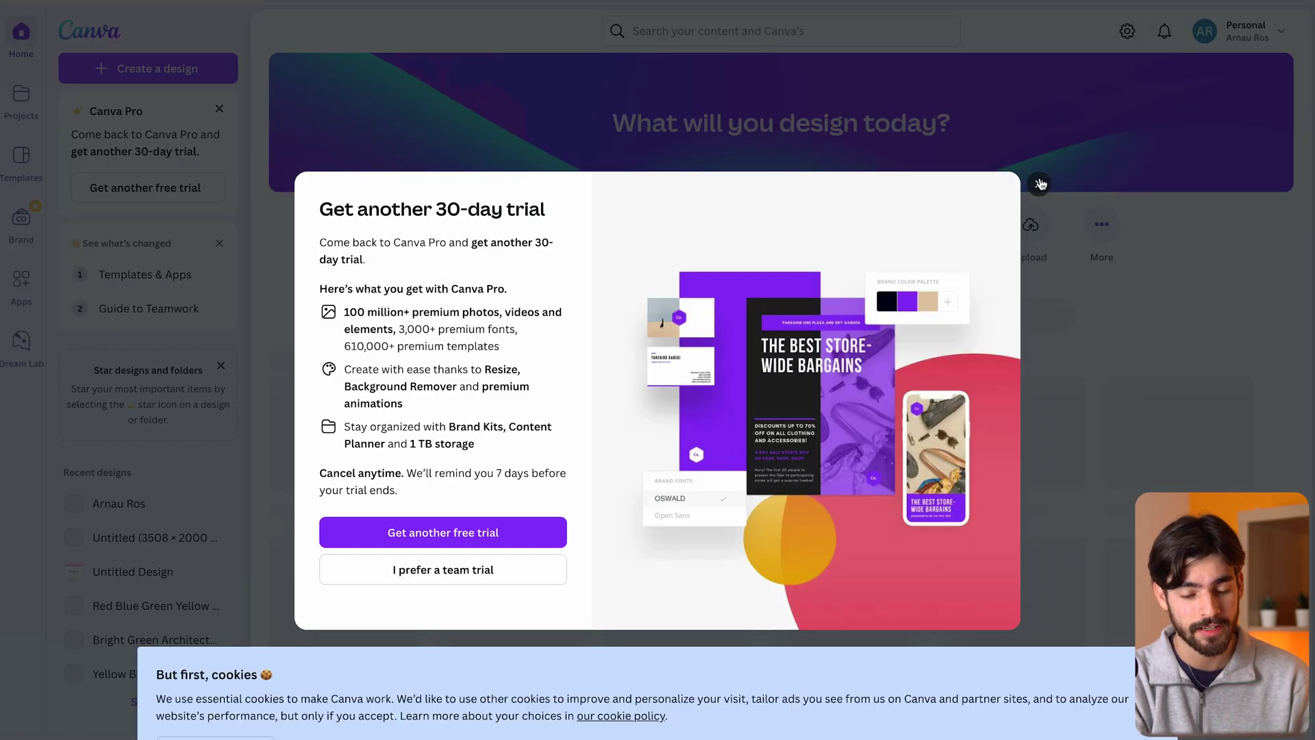
Switch to Canva, dismiss the trial offer, and start a blank presentation to browse its templates.
click(1039, 183)
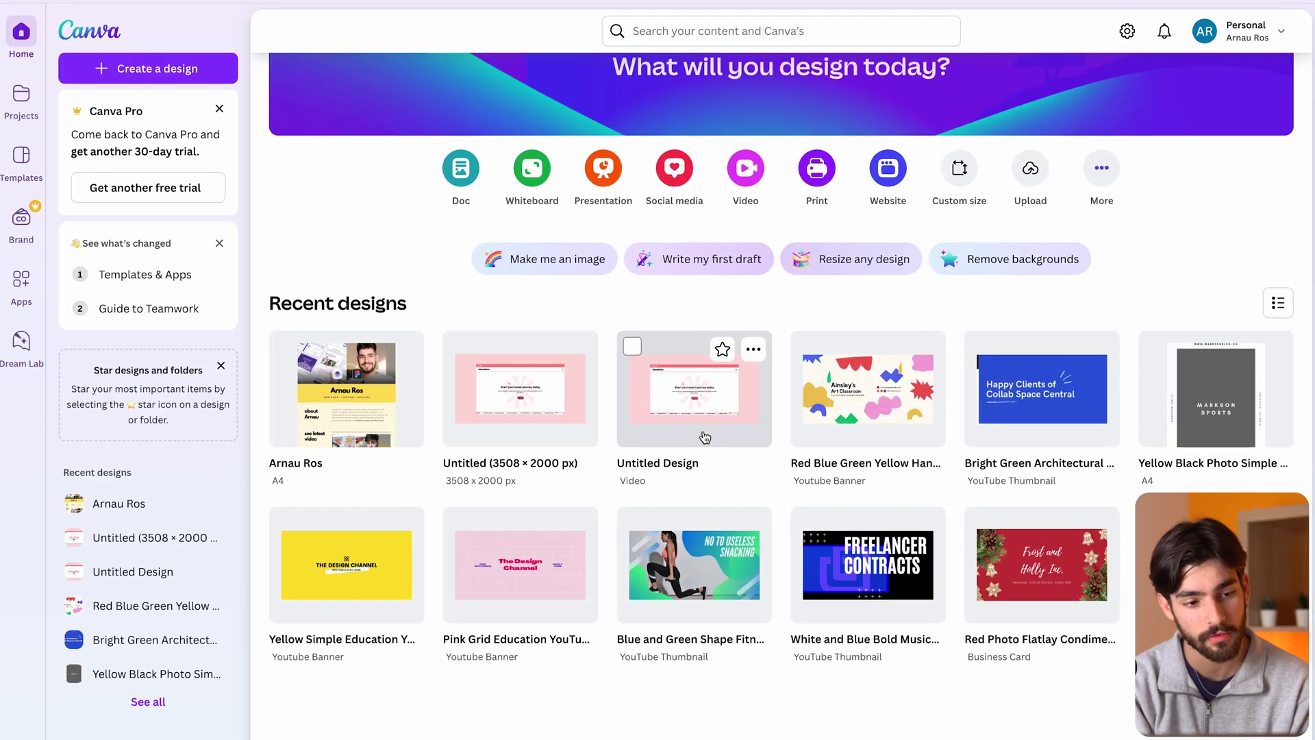
scroll(379, 287, up, 1)
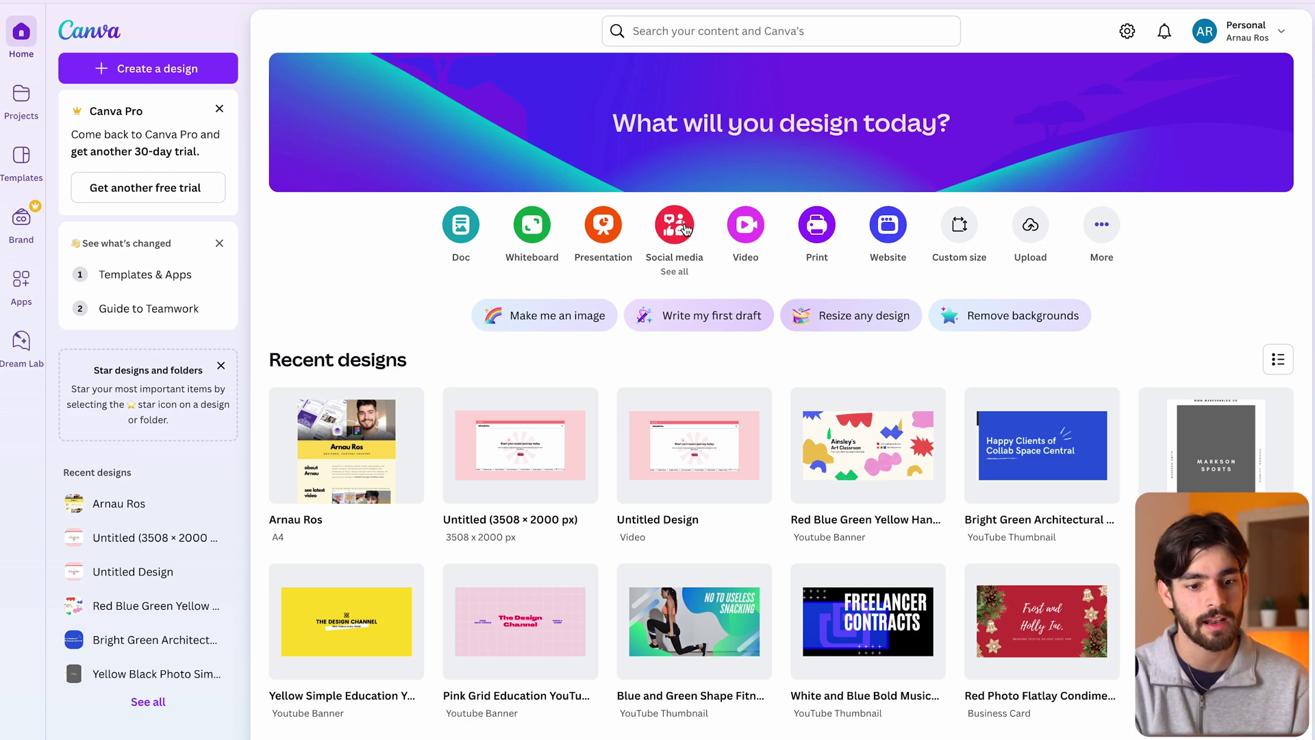
click(594, 233)
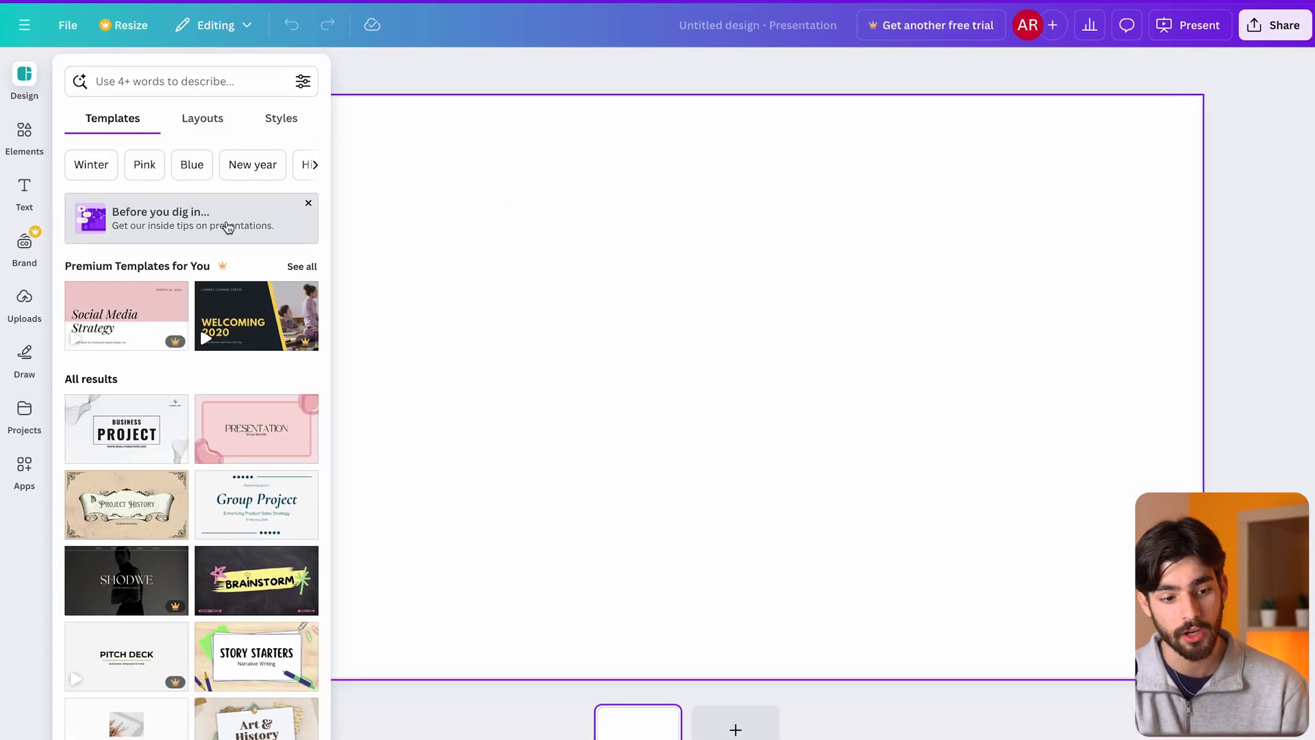
scroll(272, 594, down, 10)
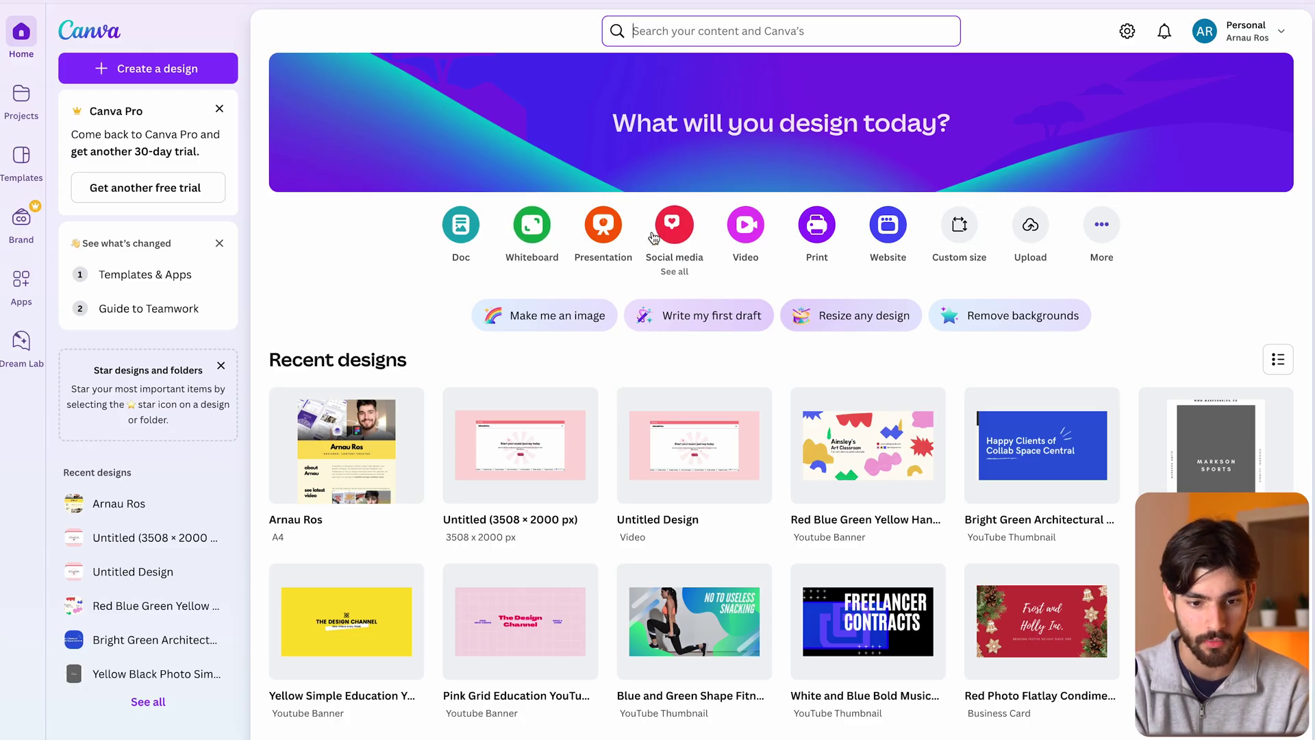
Browse the design formats and popular templates available for social media.
click(674, 225)
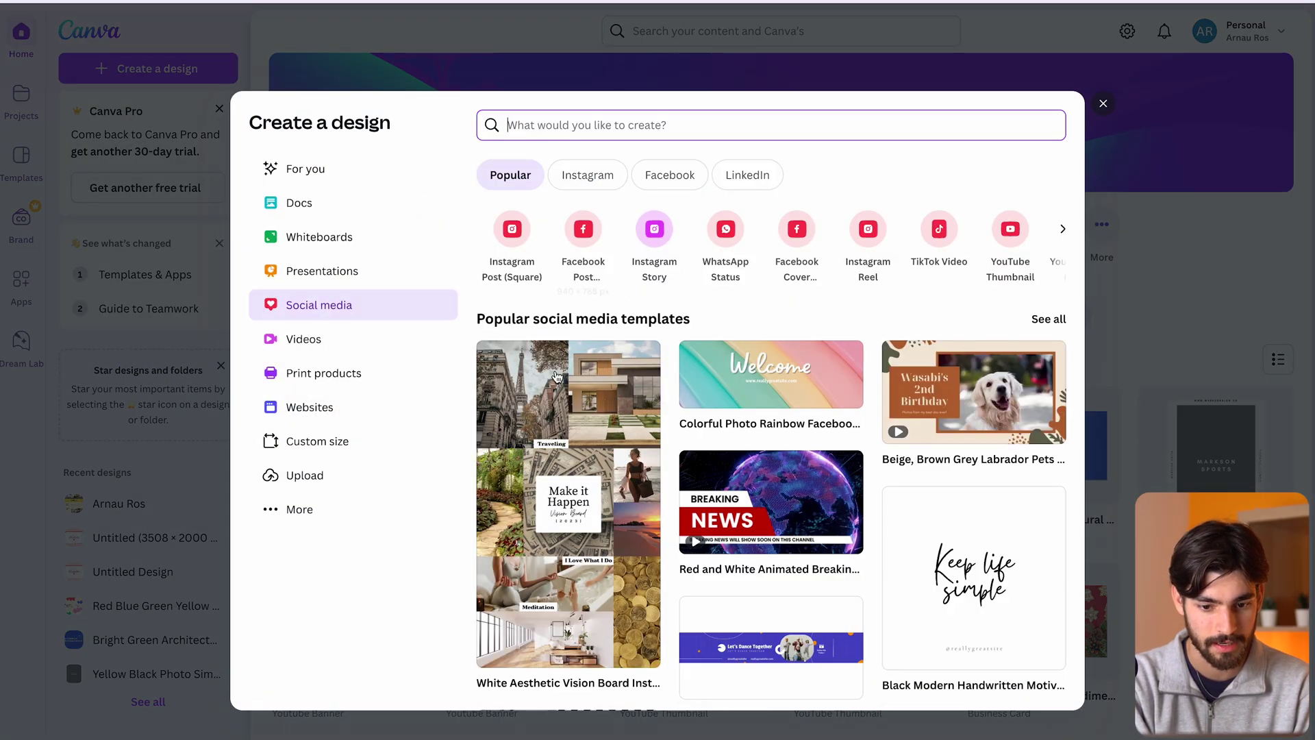
scroll(552, 444, down, 1)
scroll(552, 444, down, 1)
Create a landscape business card from the grey monogram template and open its contact-details page.
click(541, 13)
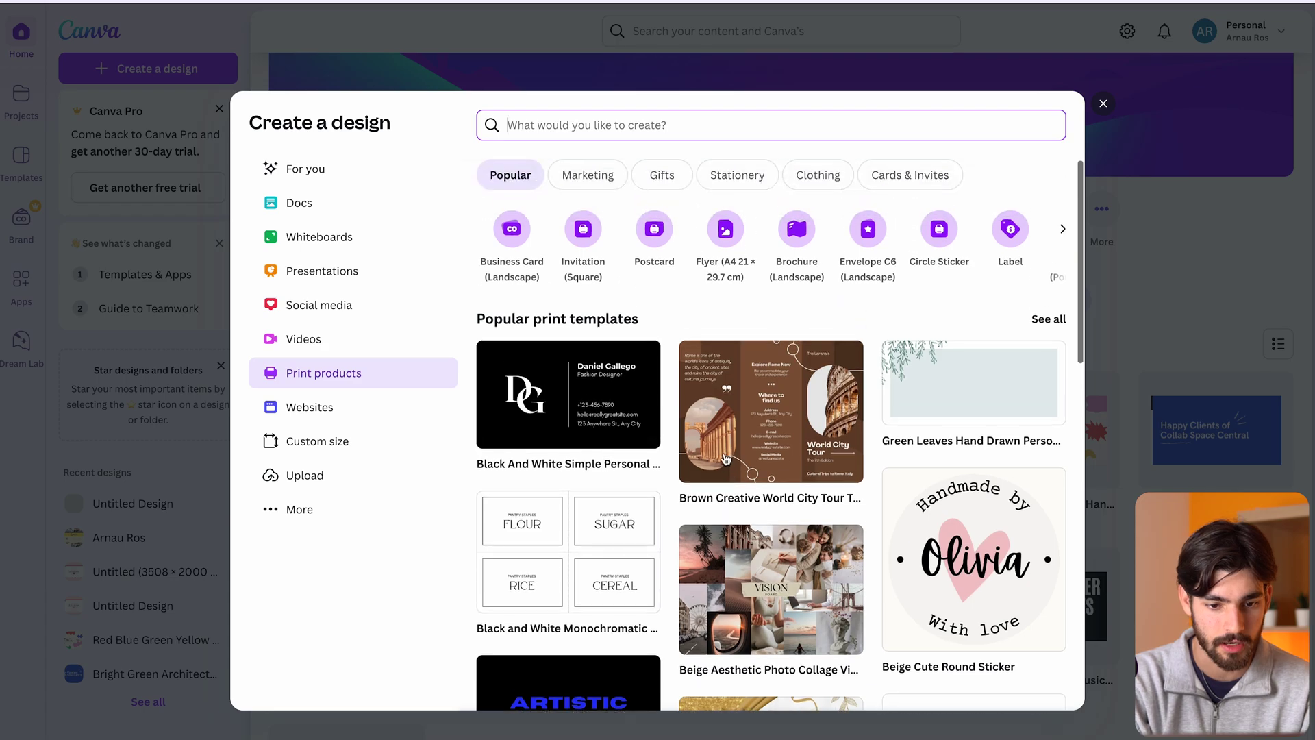
click(509, 231)
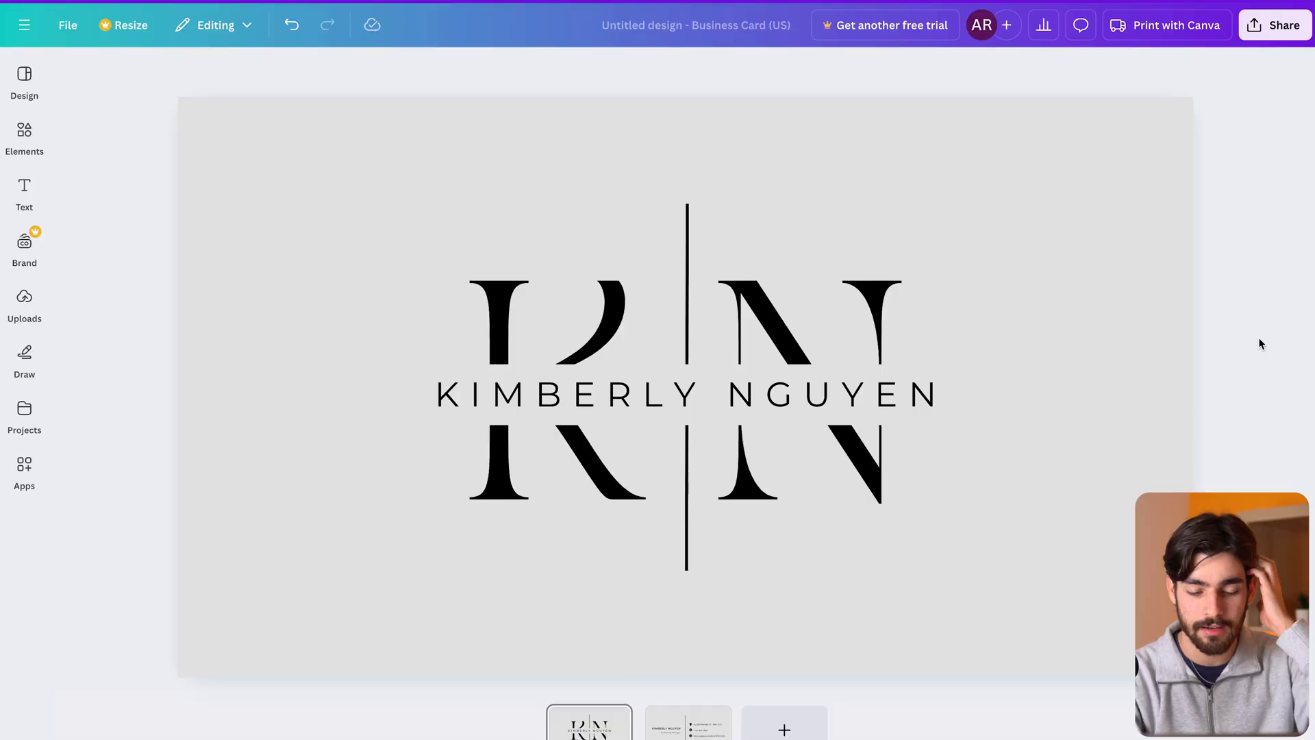
click(682, 730)
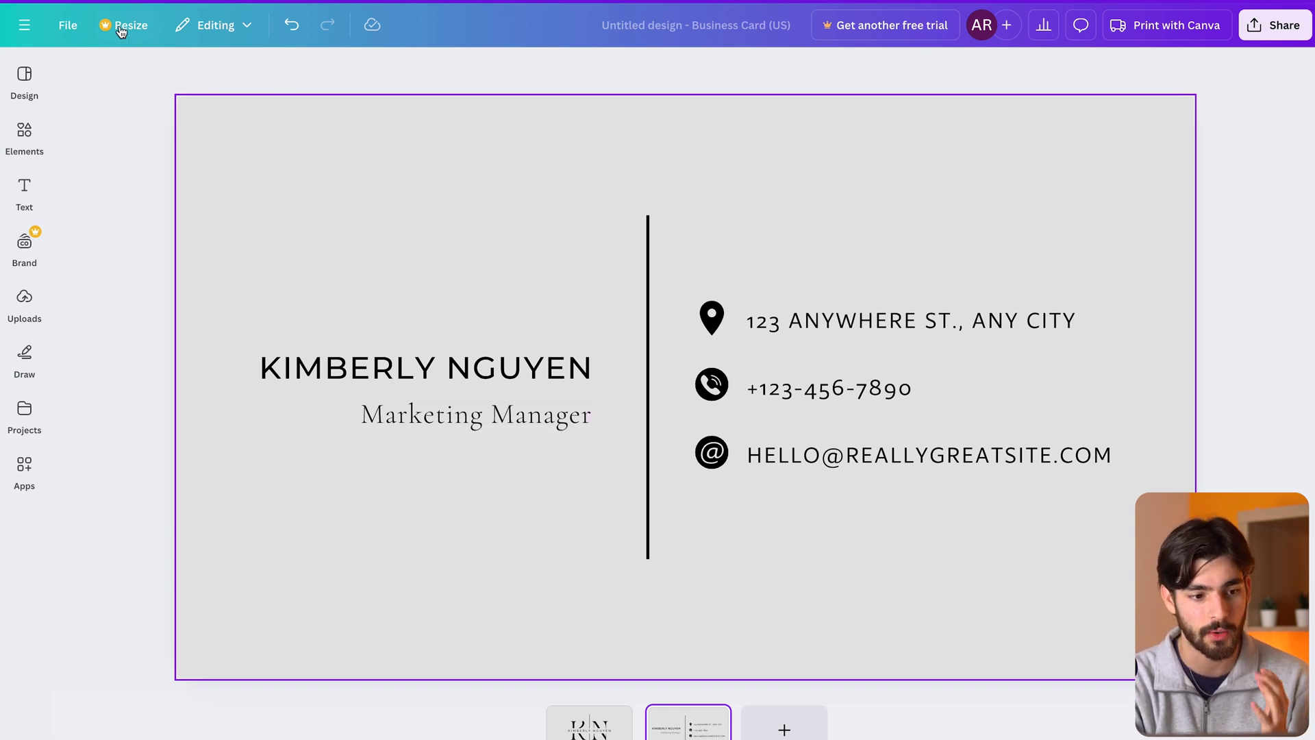
Replace both card pages with the Black & White Simple Modern Psychologist Business Card template and apply its DM Sans style to all pages.
click(27, 76)
scroll(205, 308, down, 5)
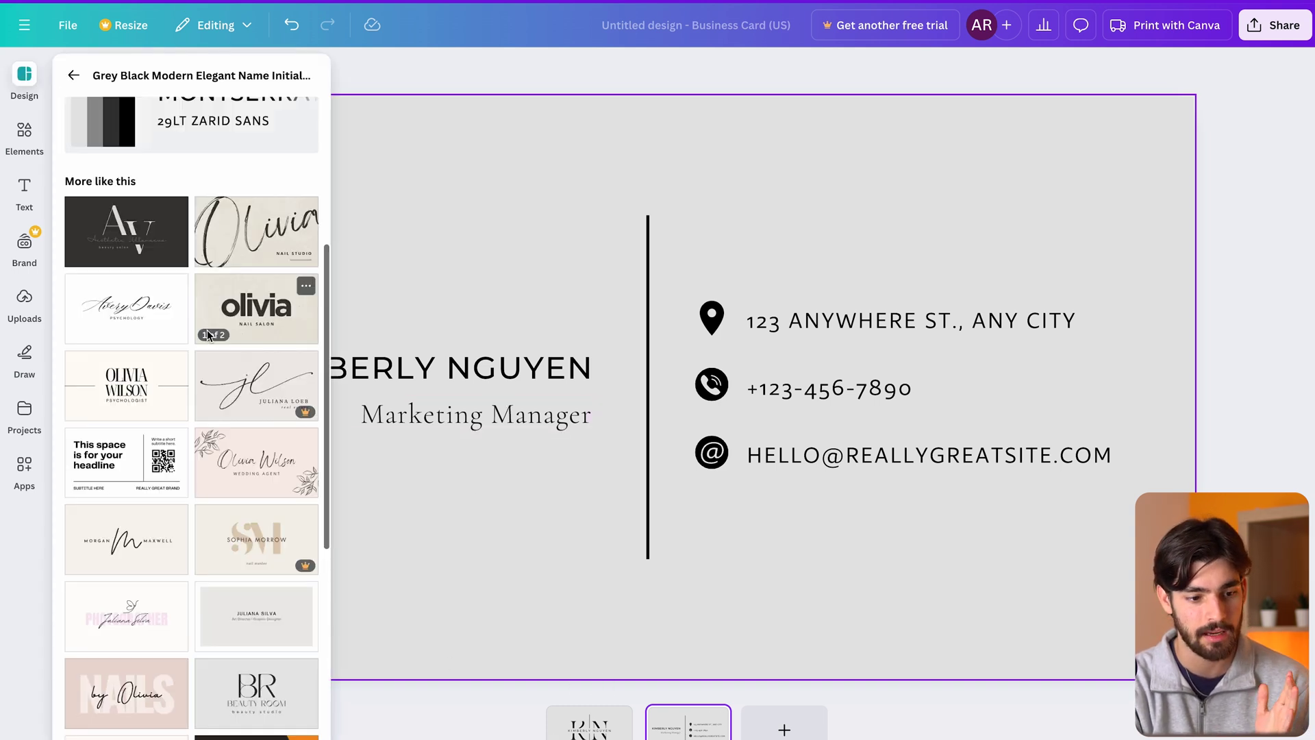
click(132, 408)
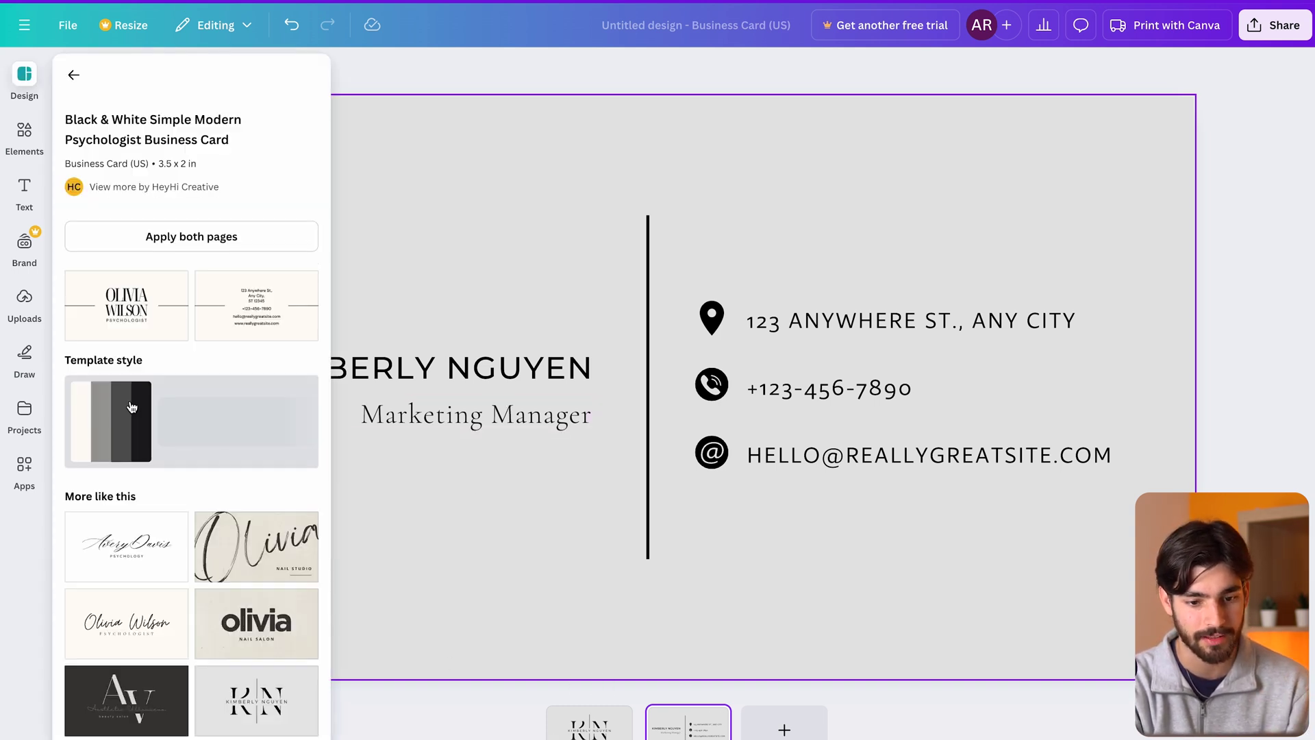
click(191, 233)
click(183, 444)
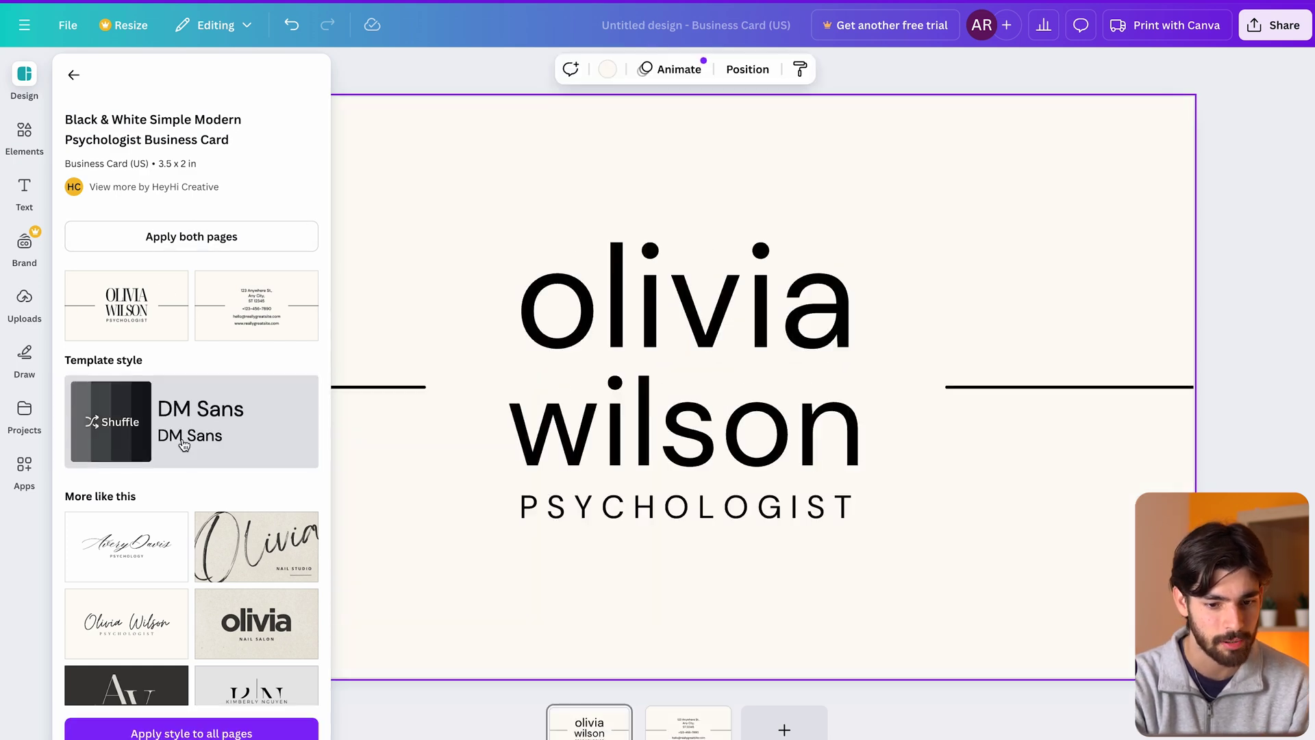
click(191, 732)
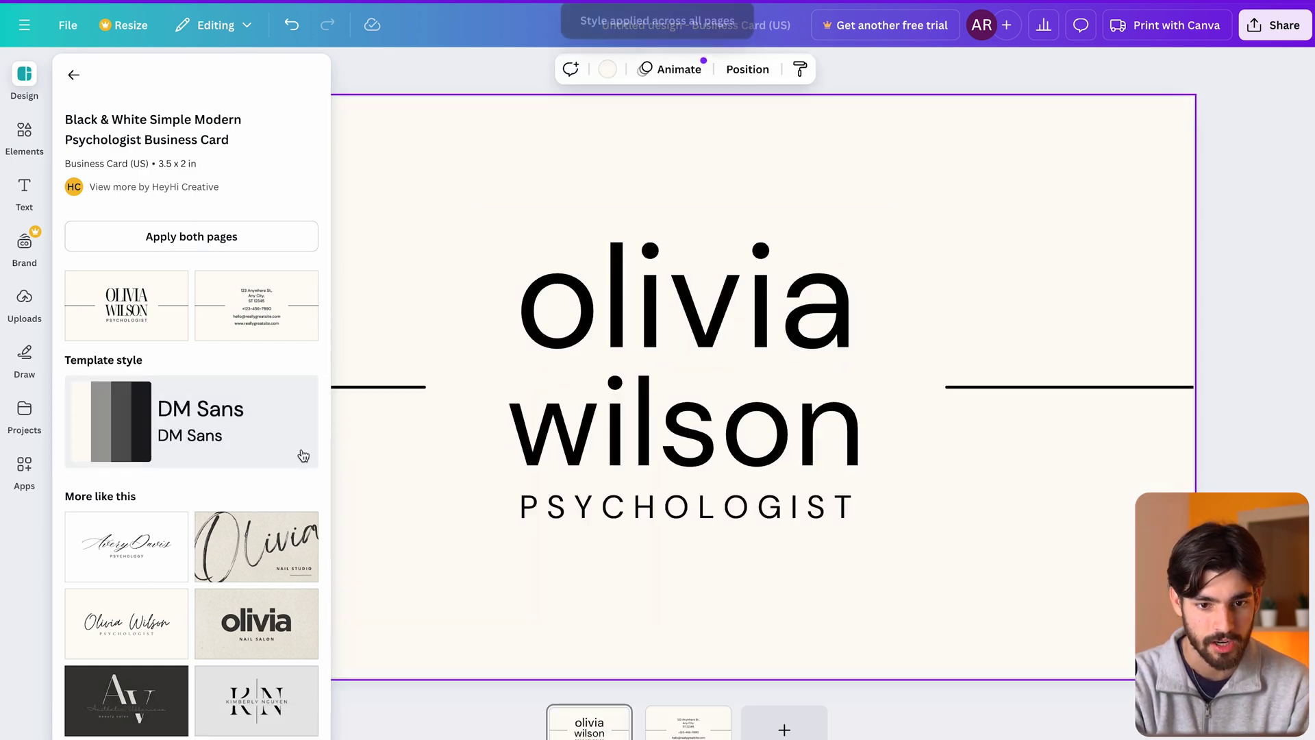
Recolour the front page's background with a default blue and replace it with the custom light blue #78A3DD.
click(609, 74)
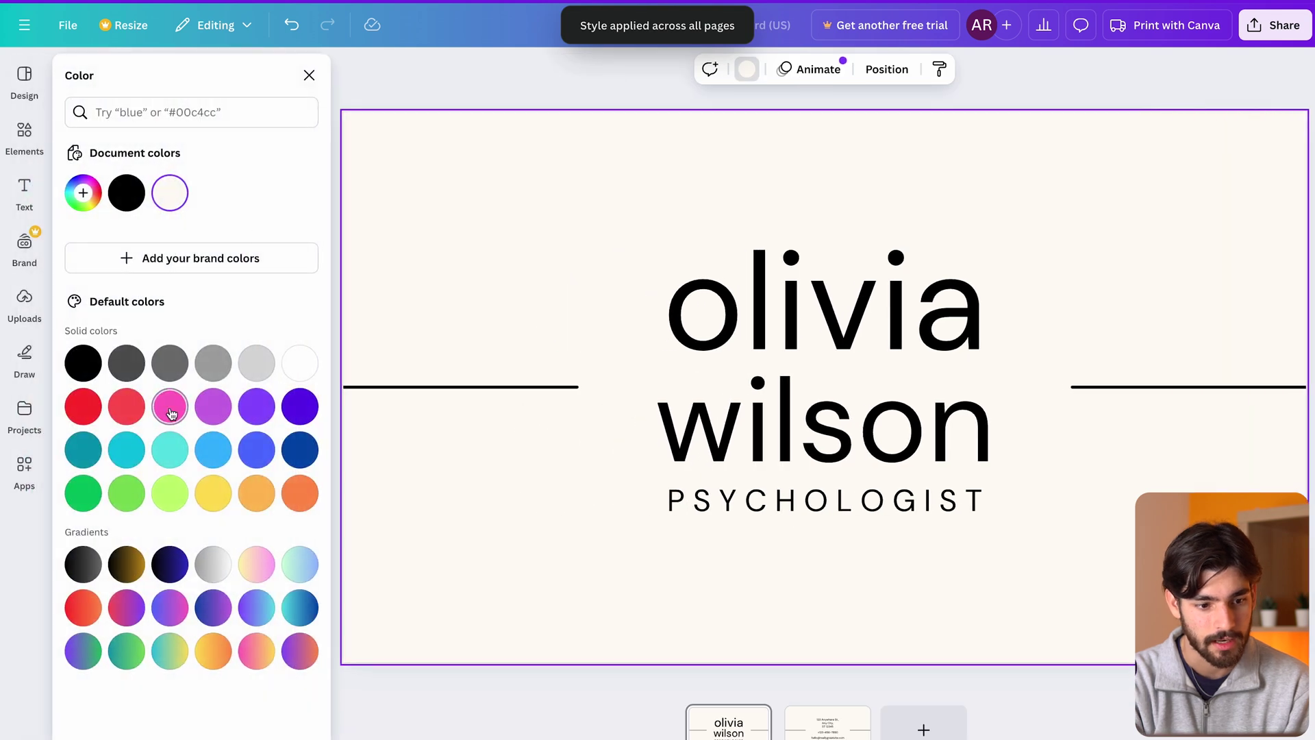
click(137, 457)
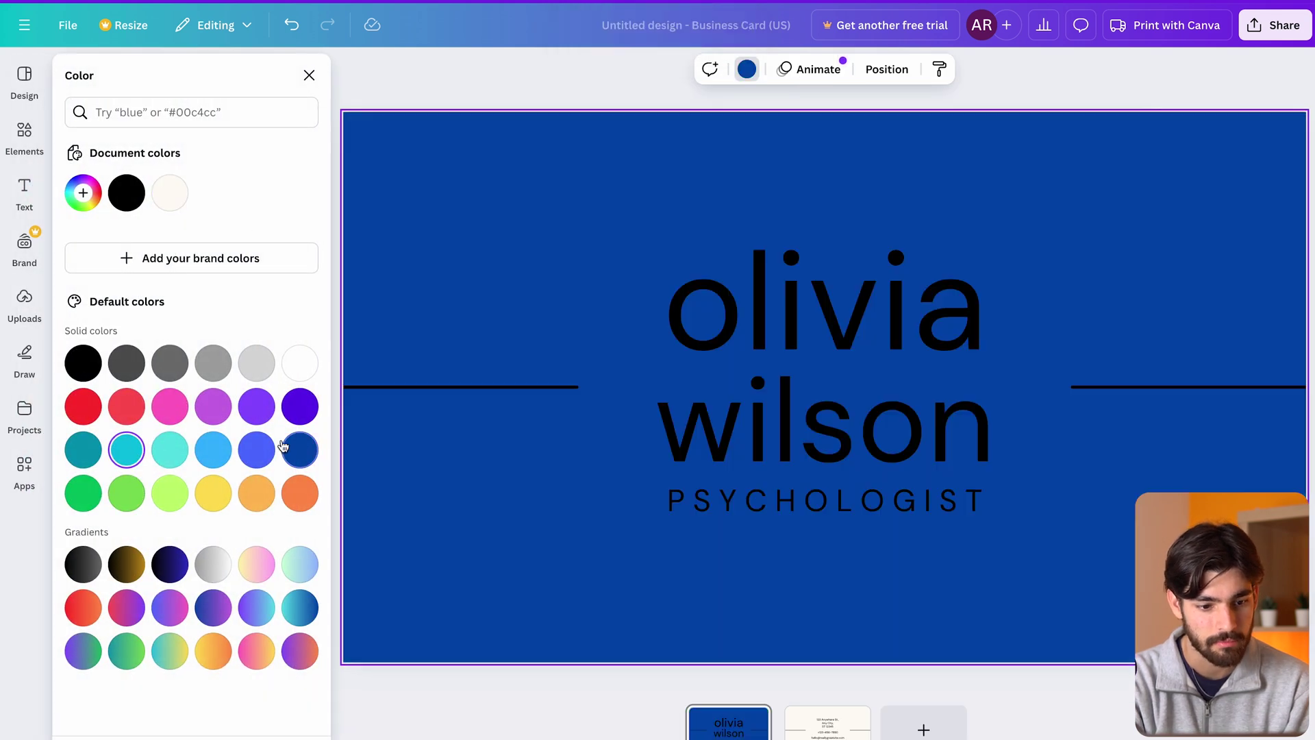
click(83, 194)
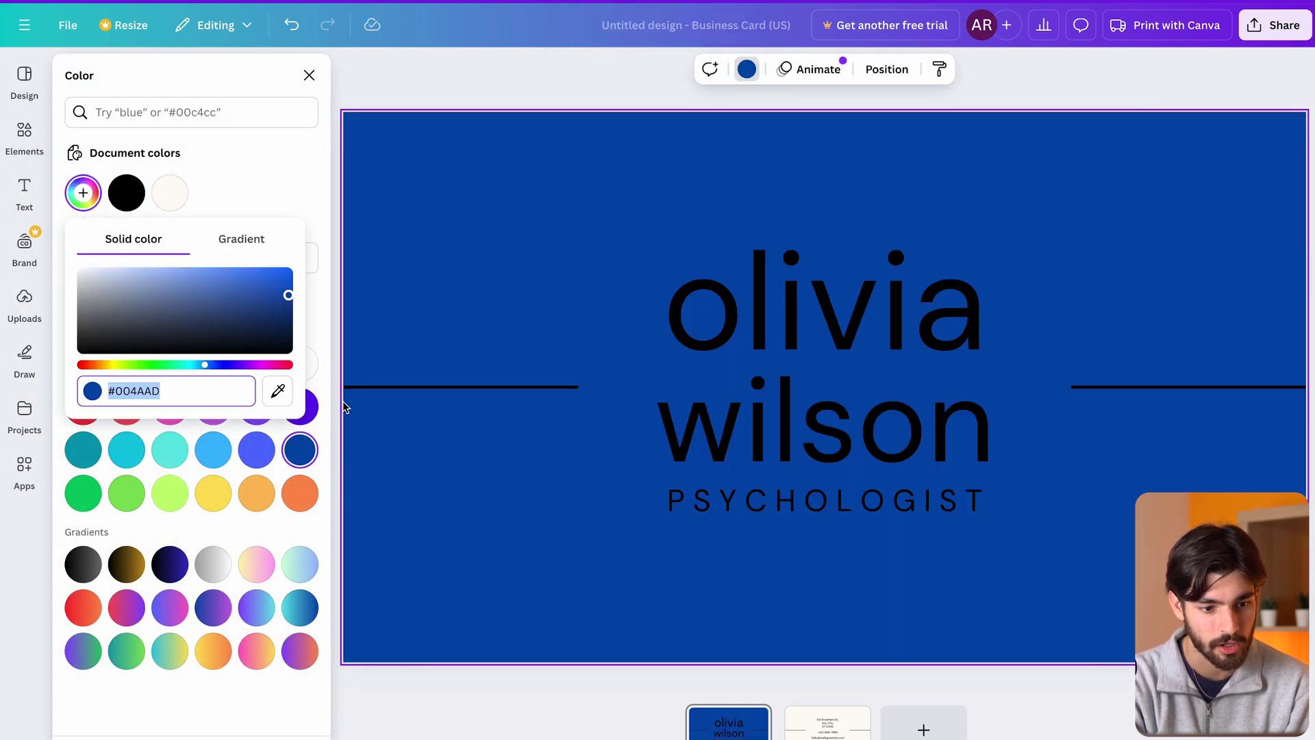
click(176, 281)
click(242, 239)
click(120, 239)
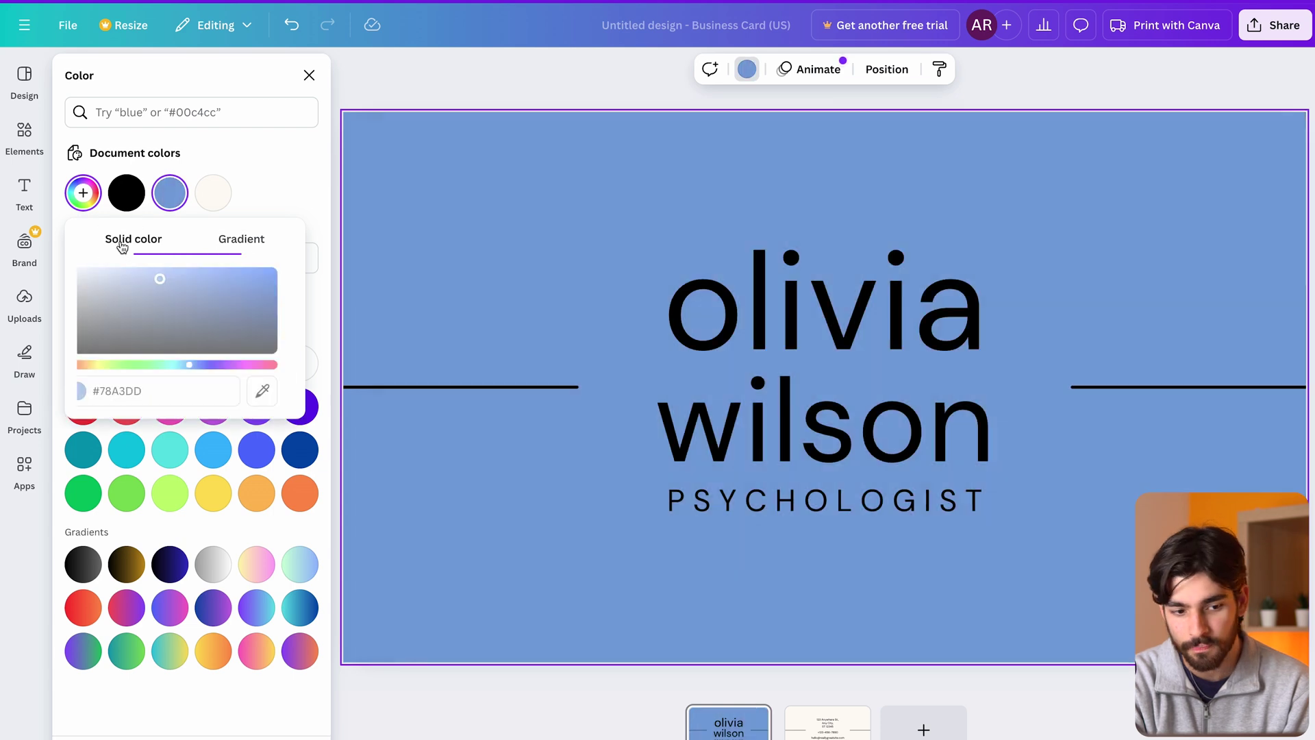
Turn the front page's solid background into a diagonal light-blue-to-purple gradient and close the colour settings.
click(241, 239)
click(174, 377)
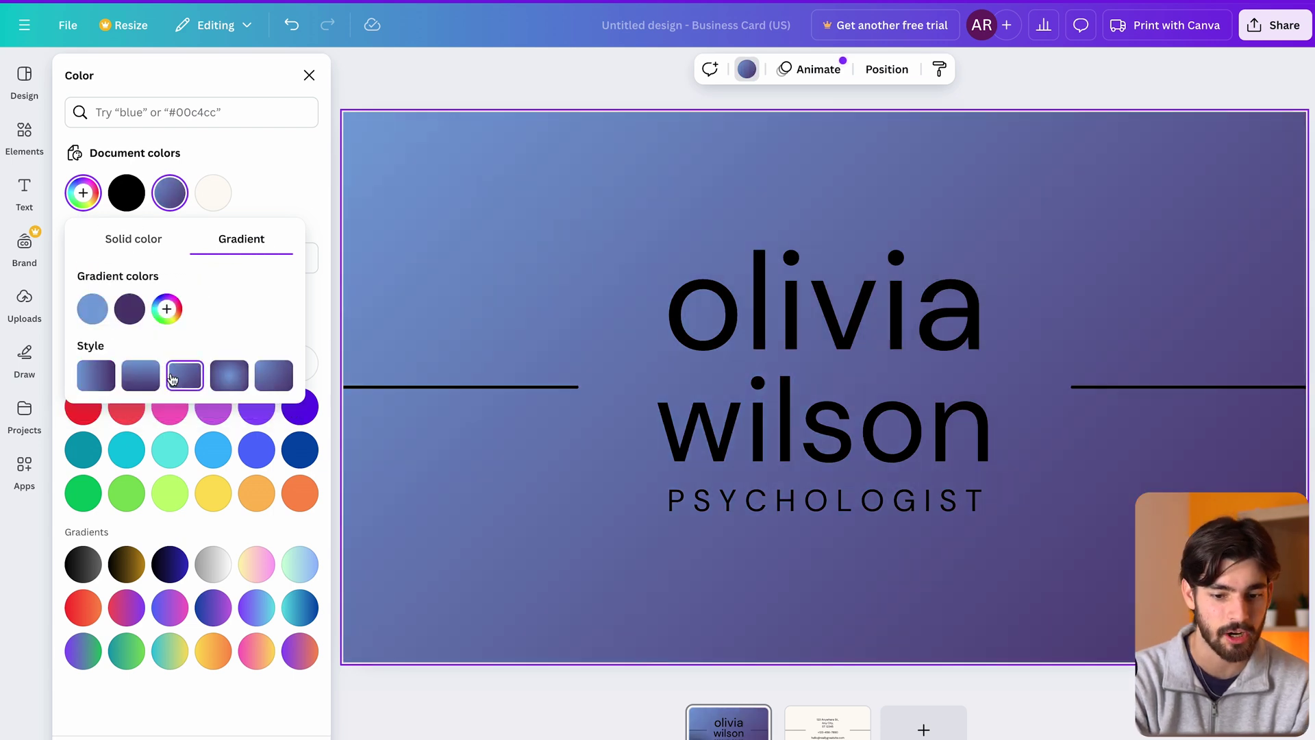
click(267, 163)
click(311, 74)
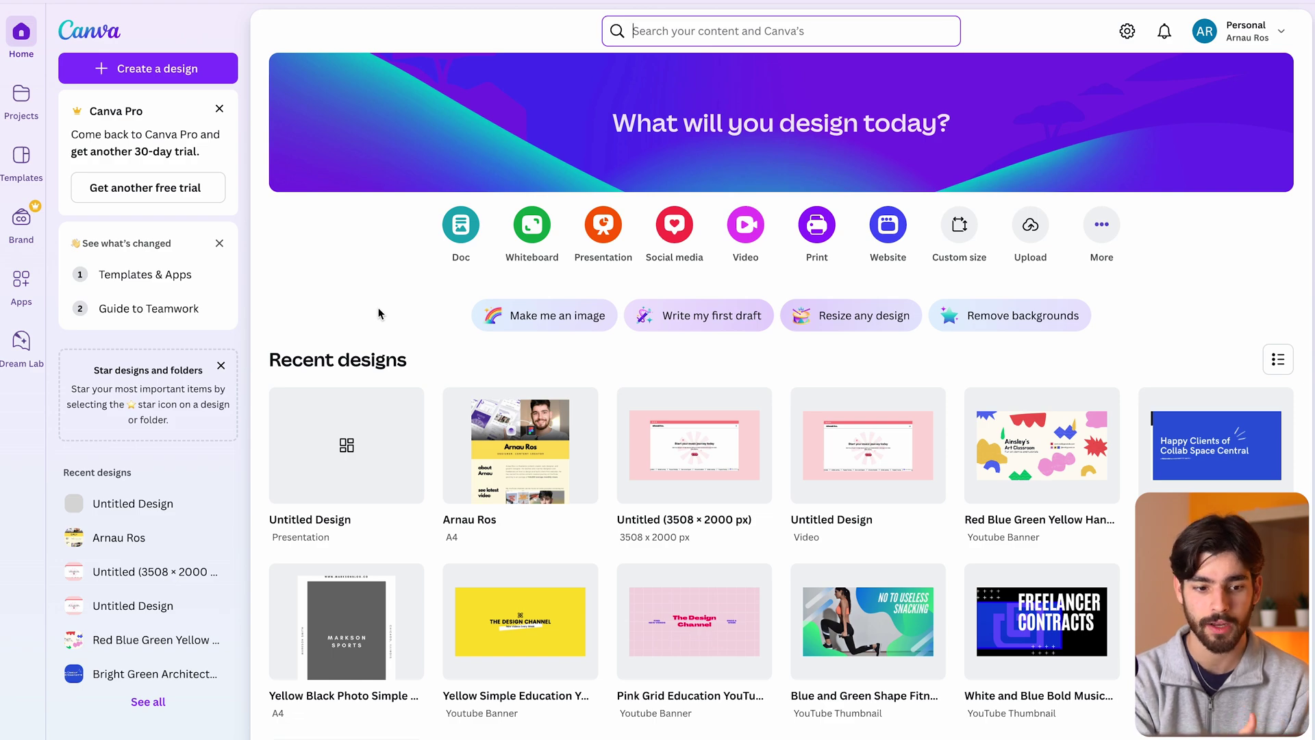
Open Canva's template library and browse the upcoming events, top picks, POV, presentation, Facebook post and business card collections.
click(22, 161)
scroll(490, 274, down, 5)
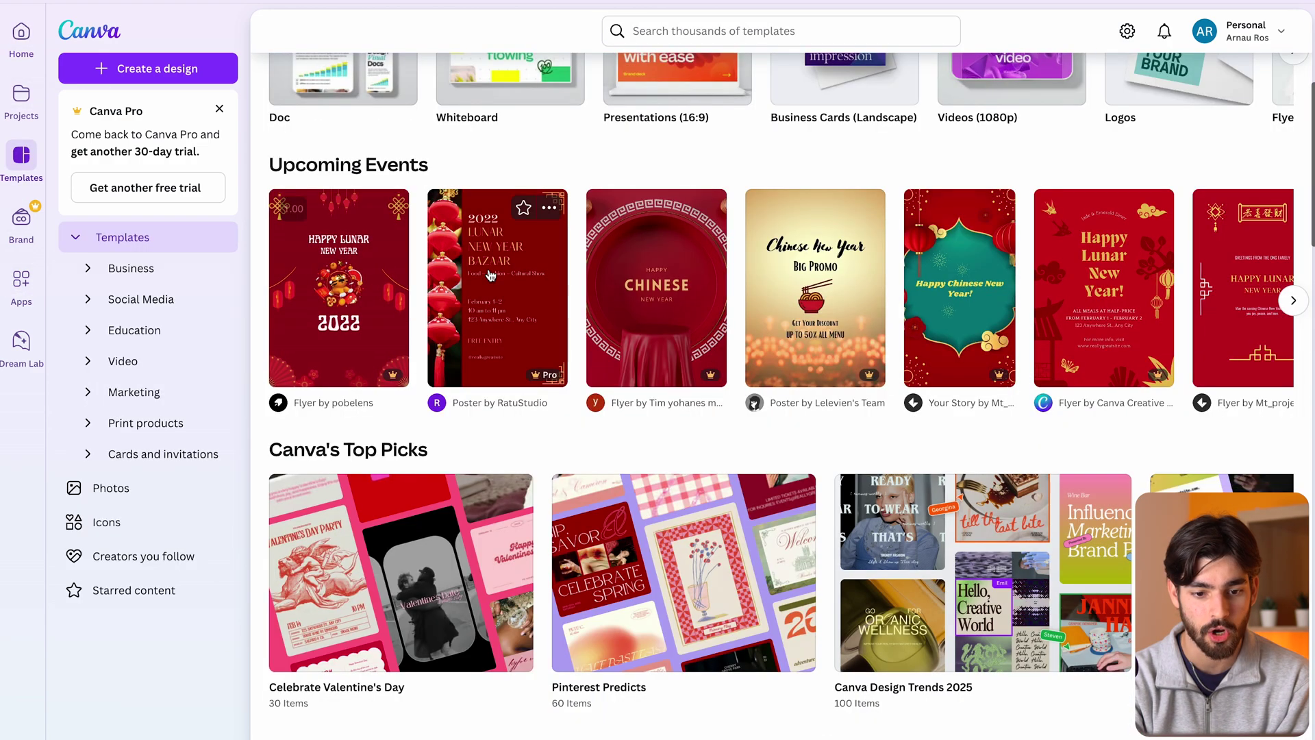
scroll(491, 275, down, 4)
scroll(489, 274, down, 3)
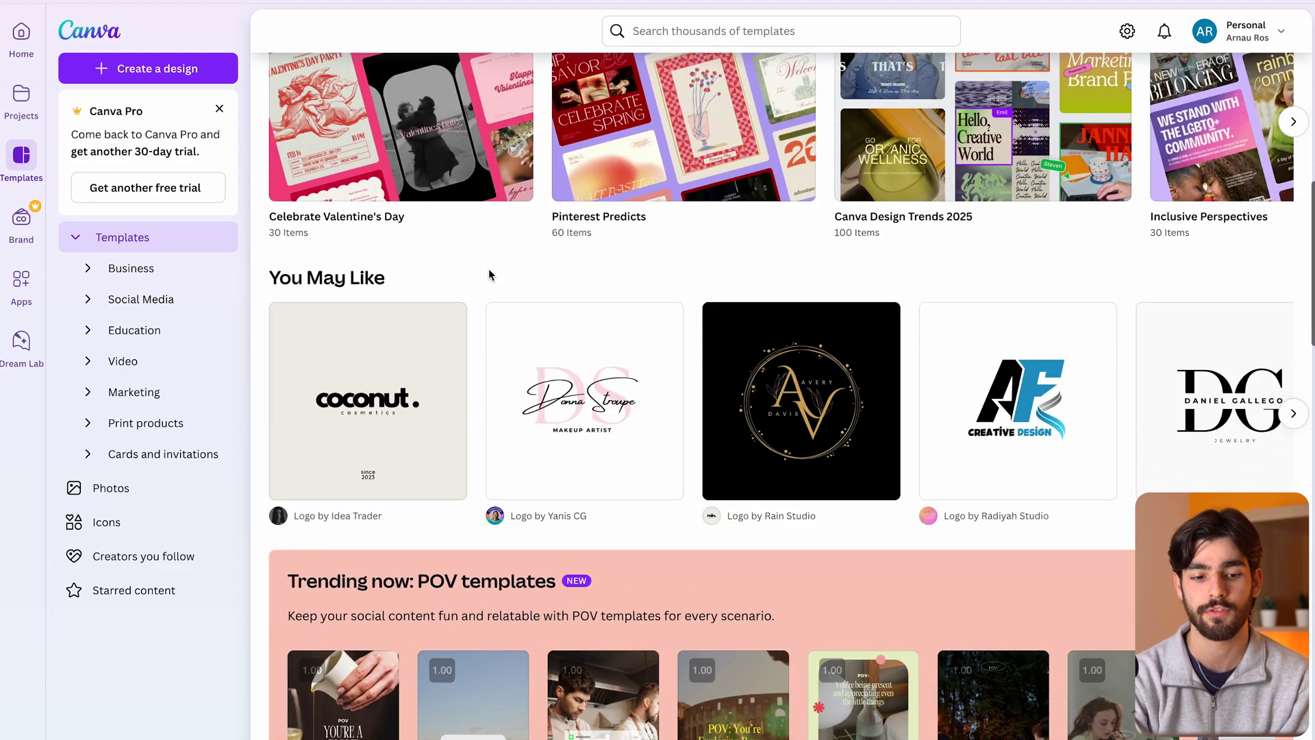
scroll(478, 284, down, 5)
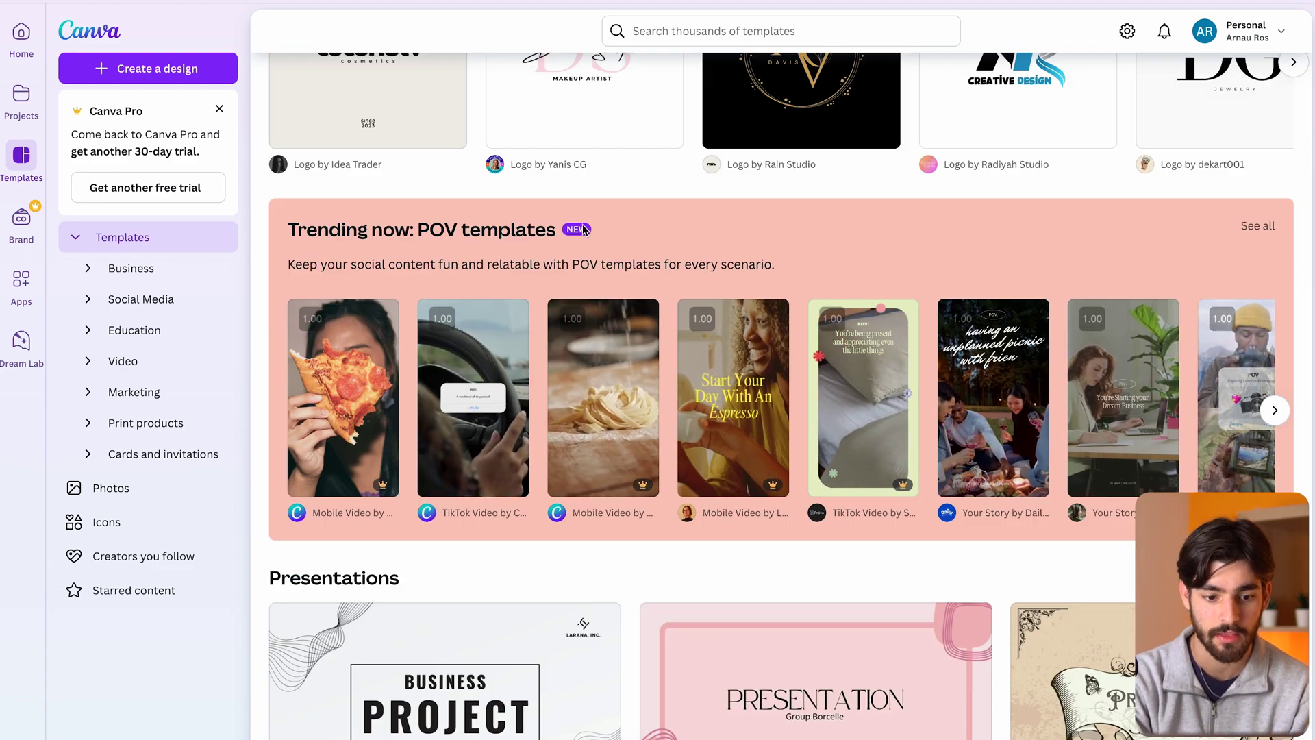
scroll(581, 229, down, 3)
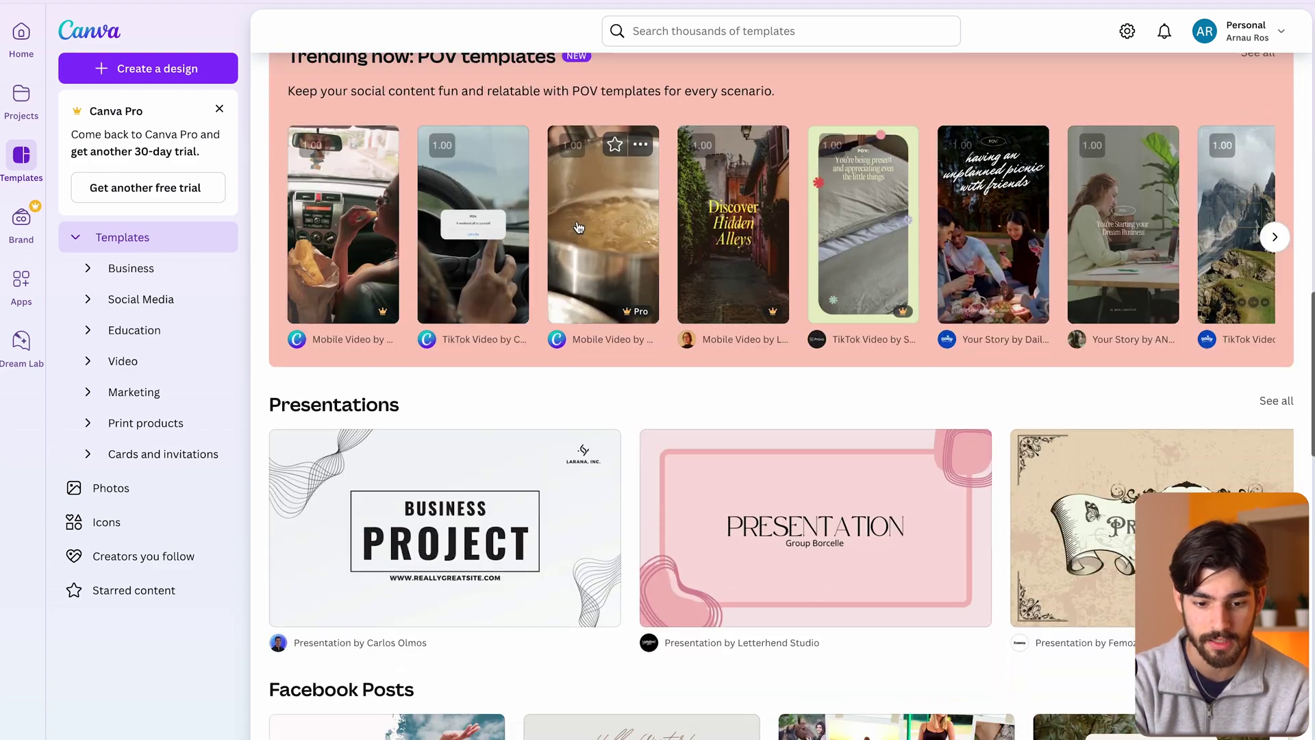
scroll(579, 228, down, 10)
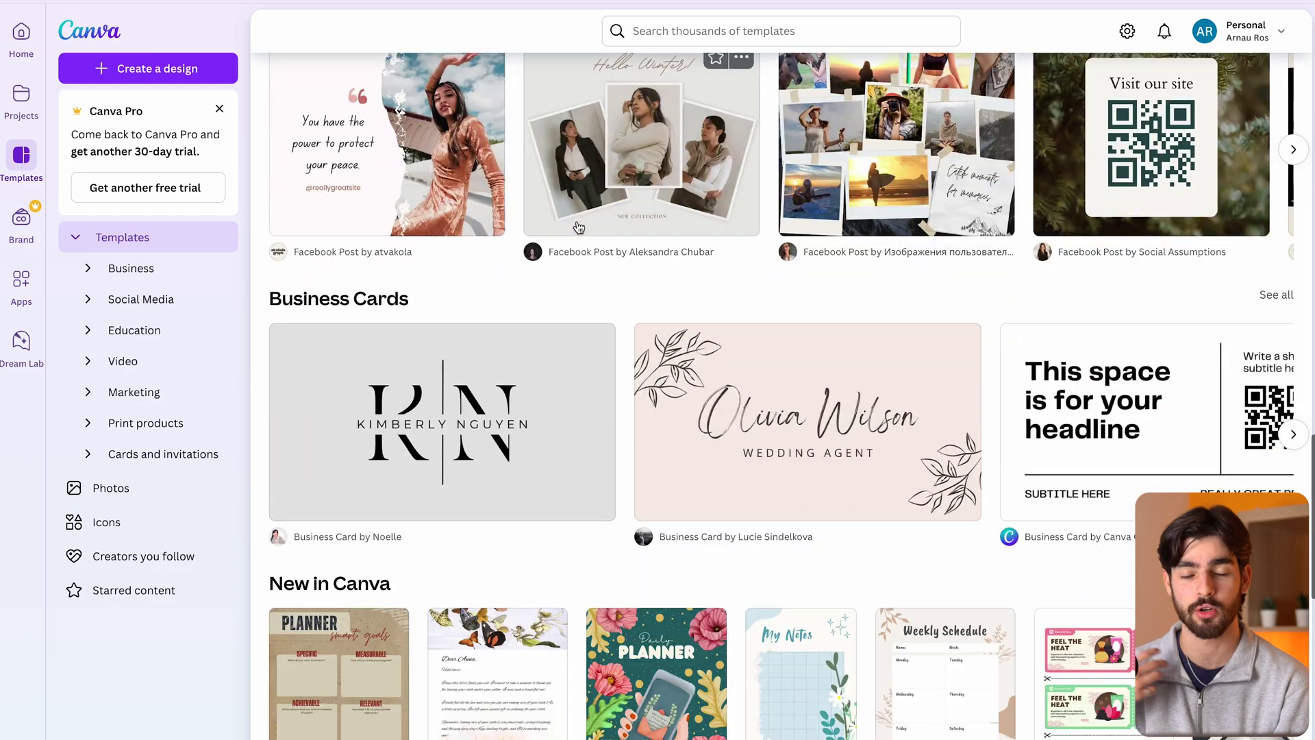
scroll(579, 228, down, 6)
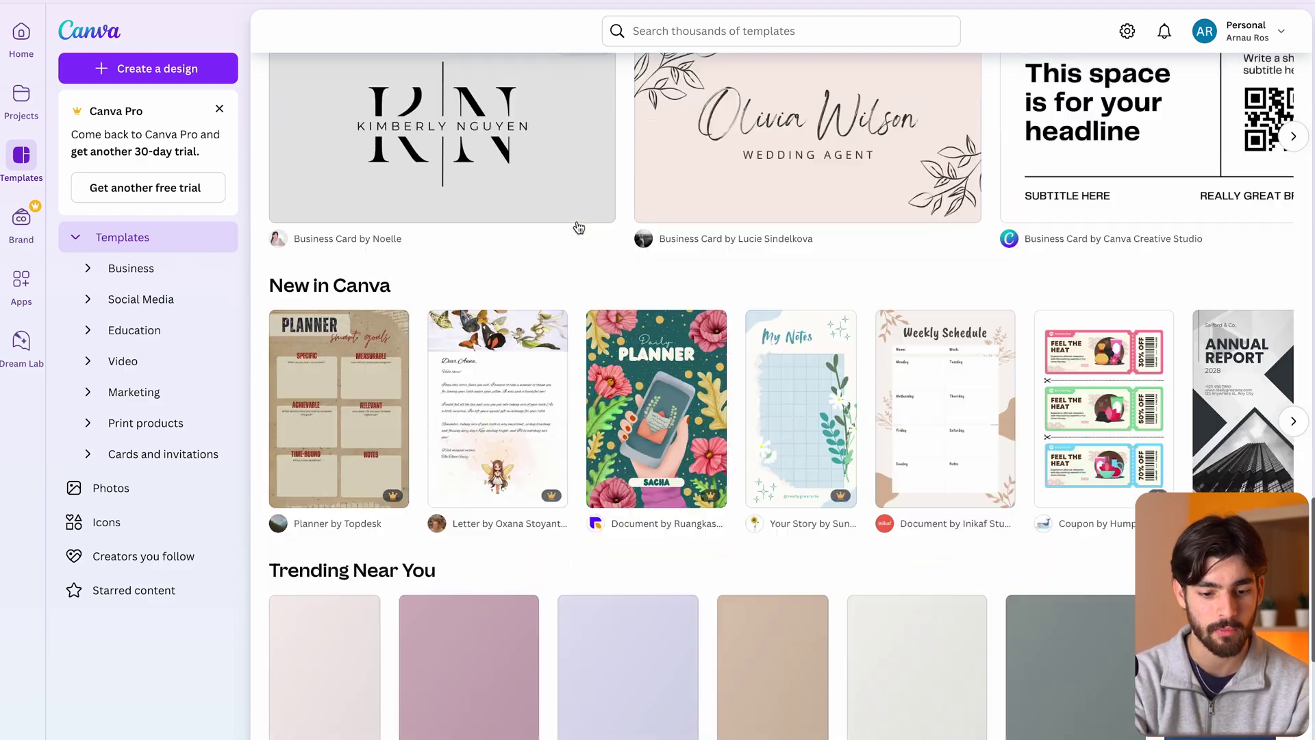
Examine the template collections for videos, Instagram posts, flyers, posters, docs, resumes, stories, documents and YouTube thumbnails.
scroll(719, 257, right, 6)
scroll(720, 256, down, 11)
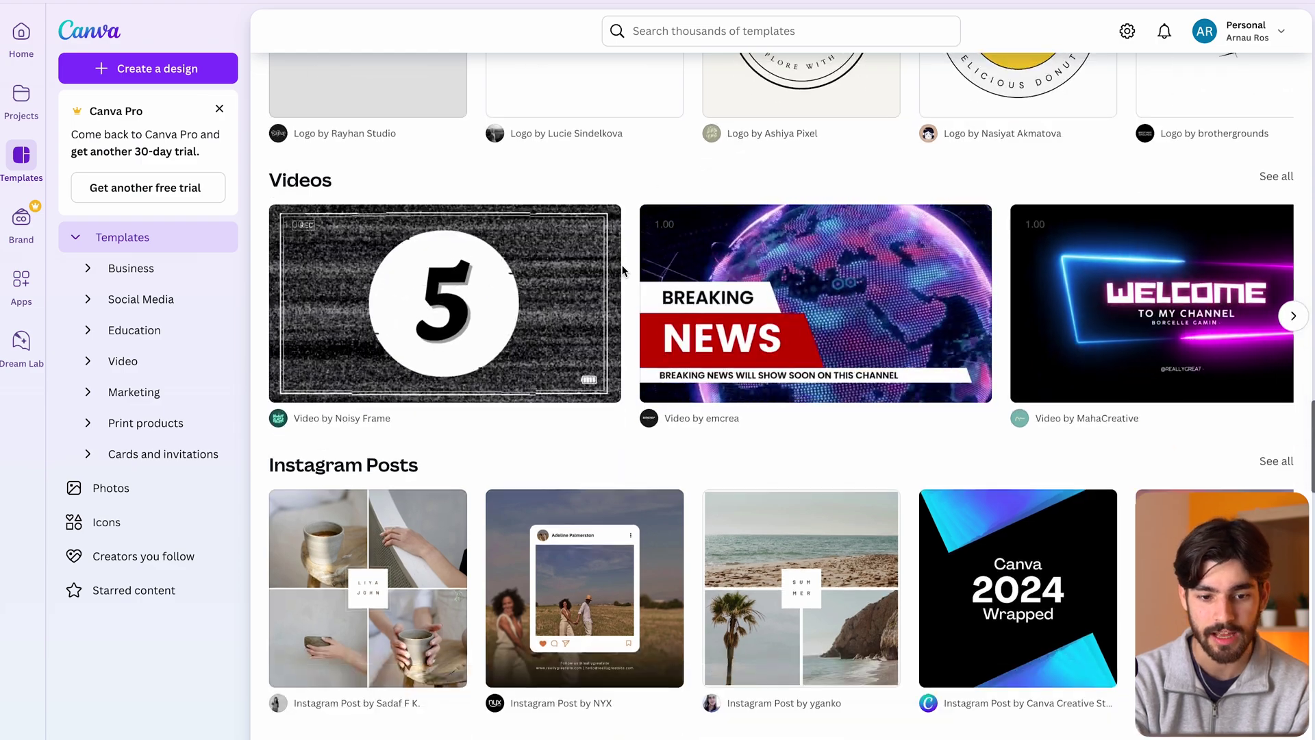
scroll(626, 271, down, 9)
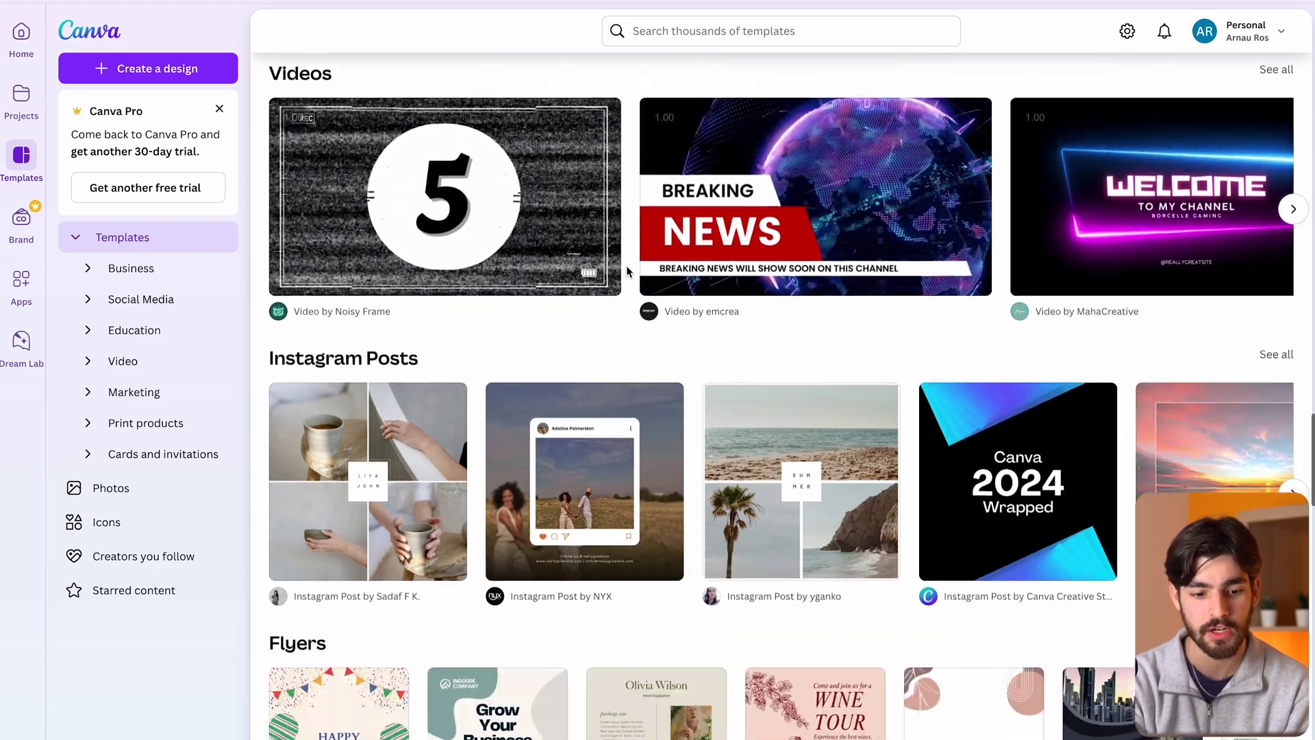
scroll(626, 271, down, 2)
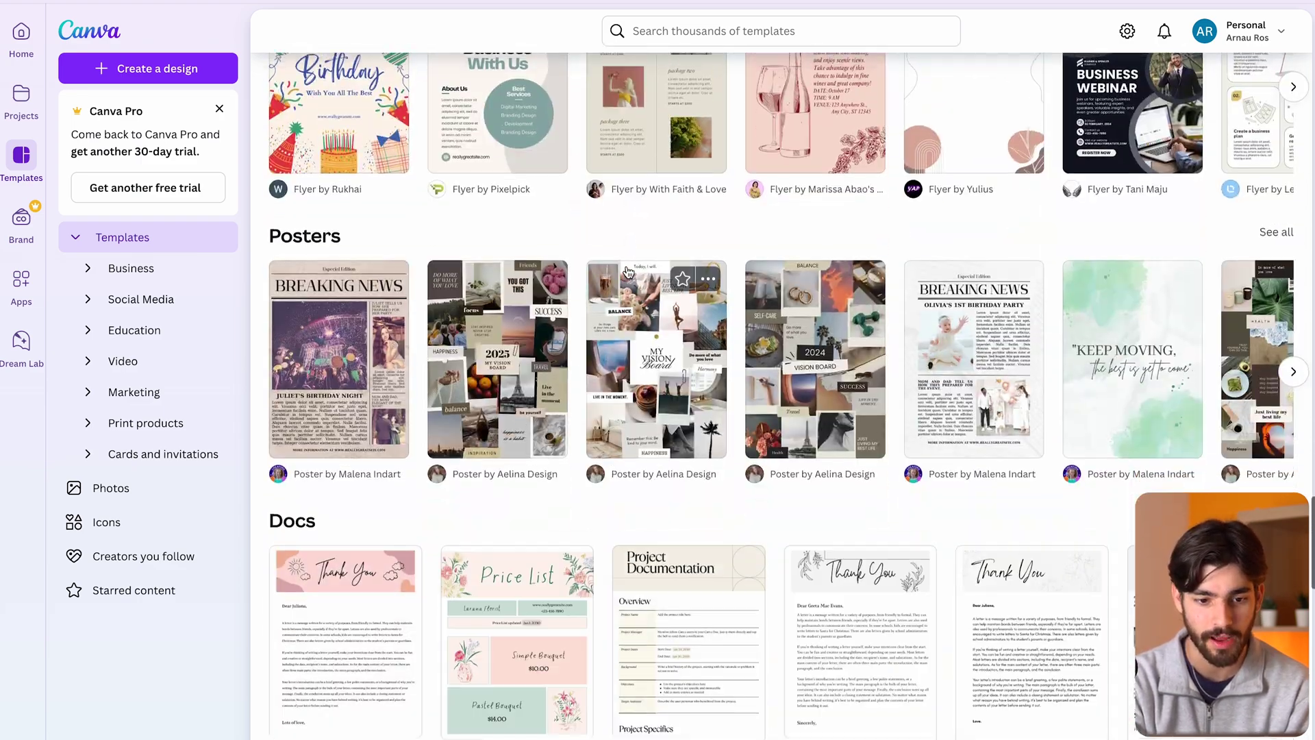
scroll(582, 293, up, 1)
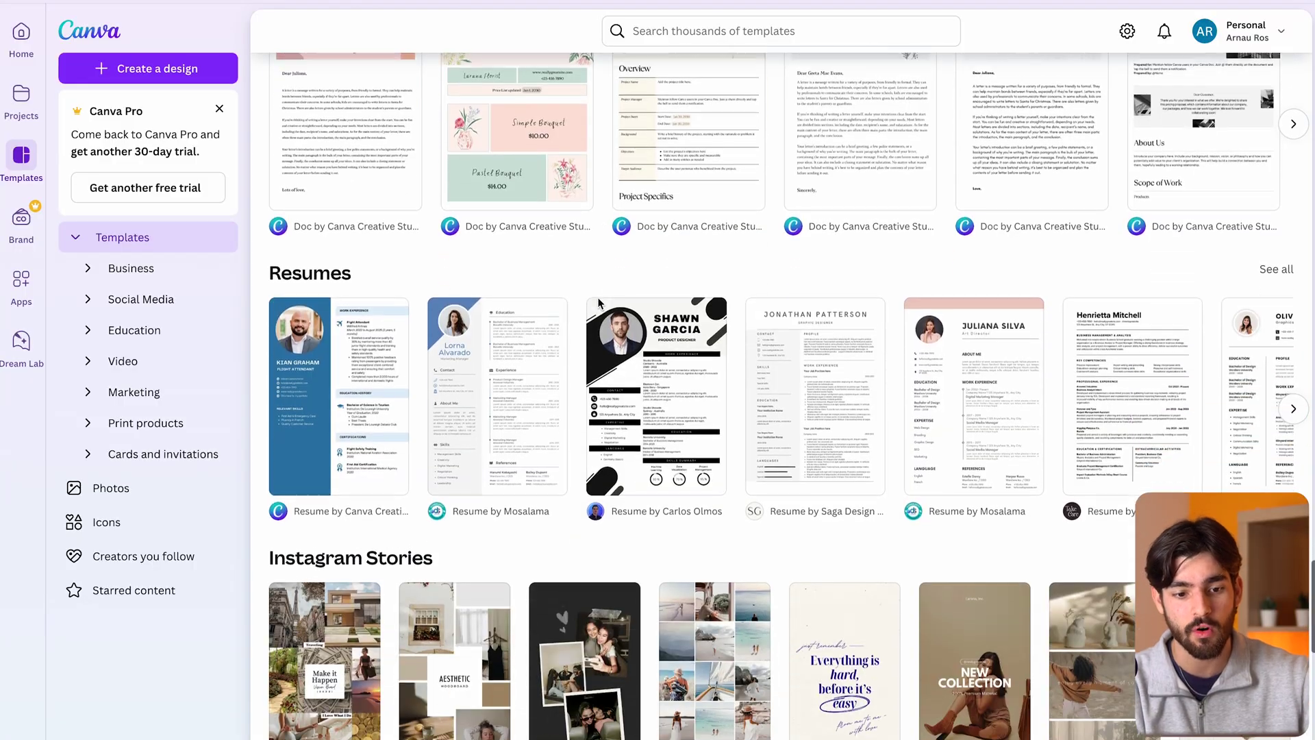
scroll(598, 302, down, 6)
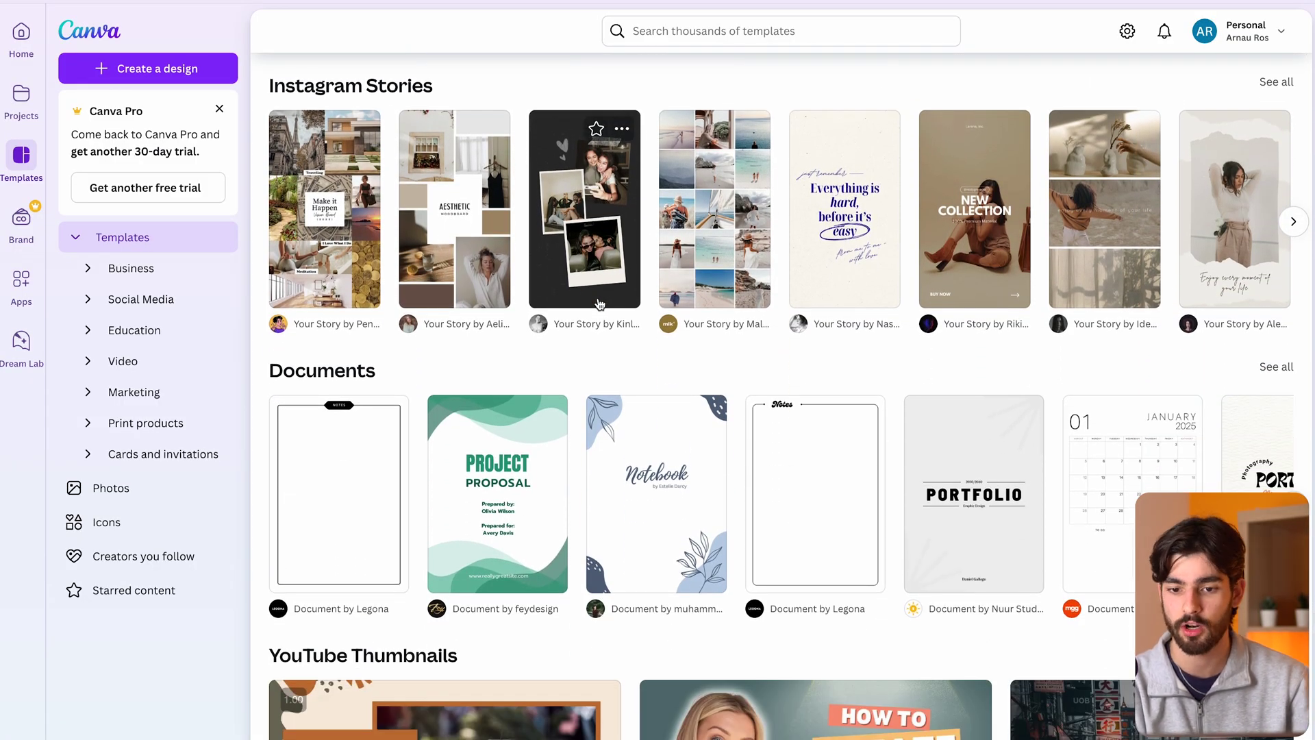
scroll(598, 302, down, 3)
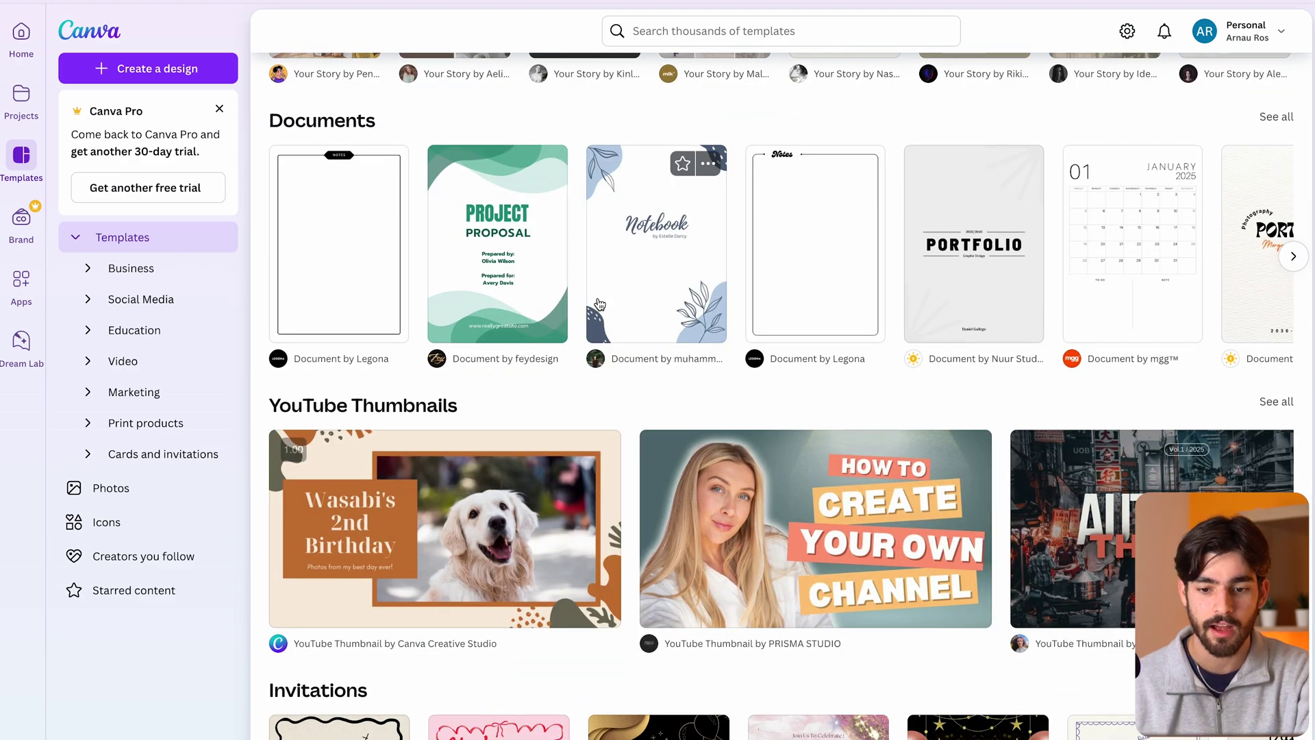
scroll(599, 304, down, 6)
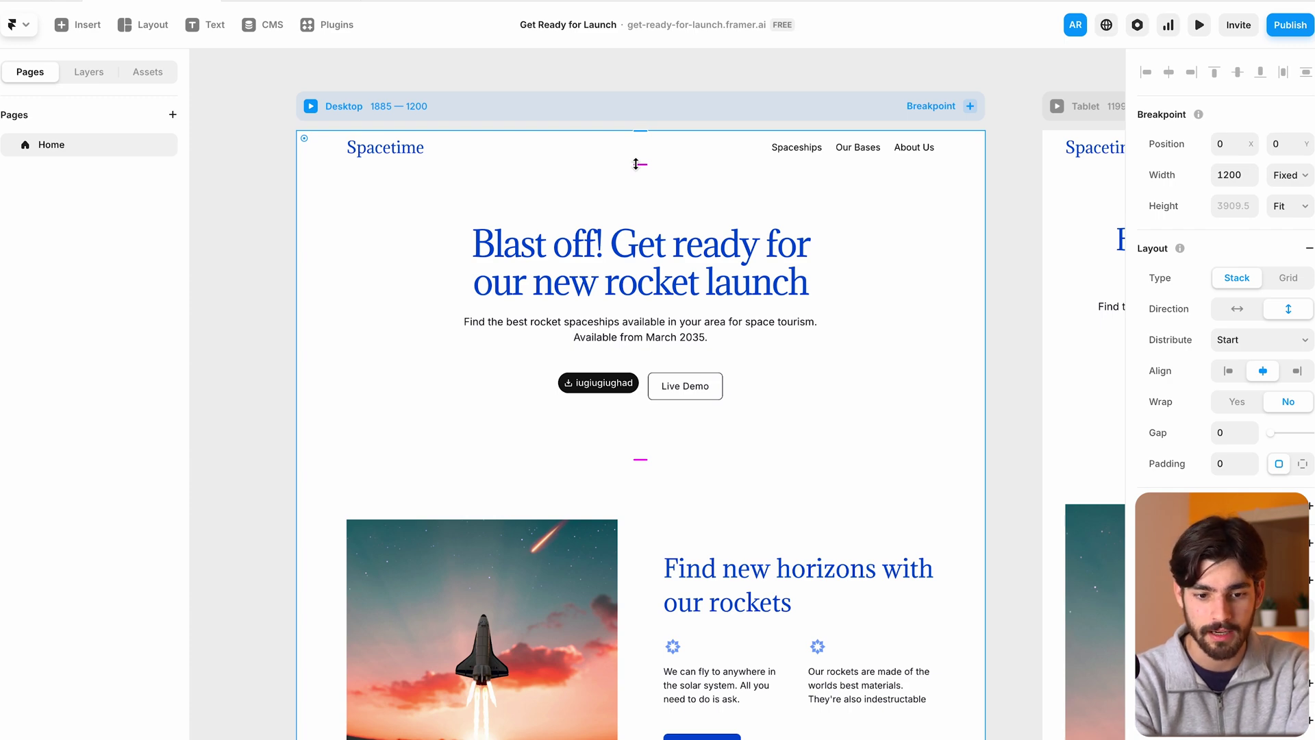
Switch to Framer and view the Get Ready for Launch desktop and tablet layouts and Tilebit Workflow's /product_new page.
scroll(636, 165, down, 5)
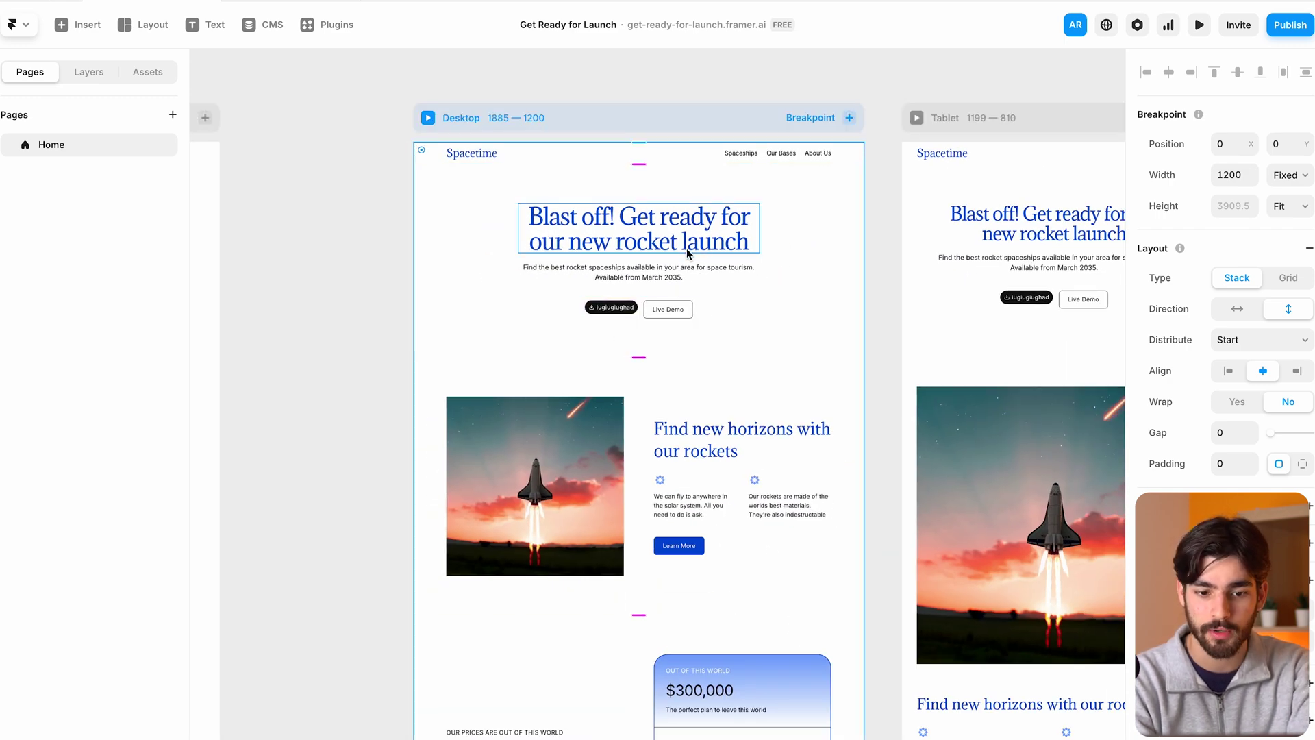
scroll(573, 221, up, 4)
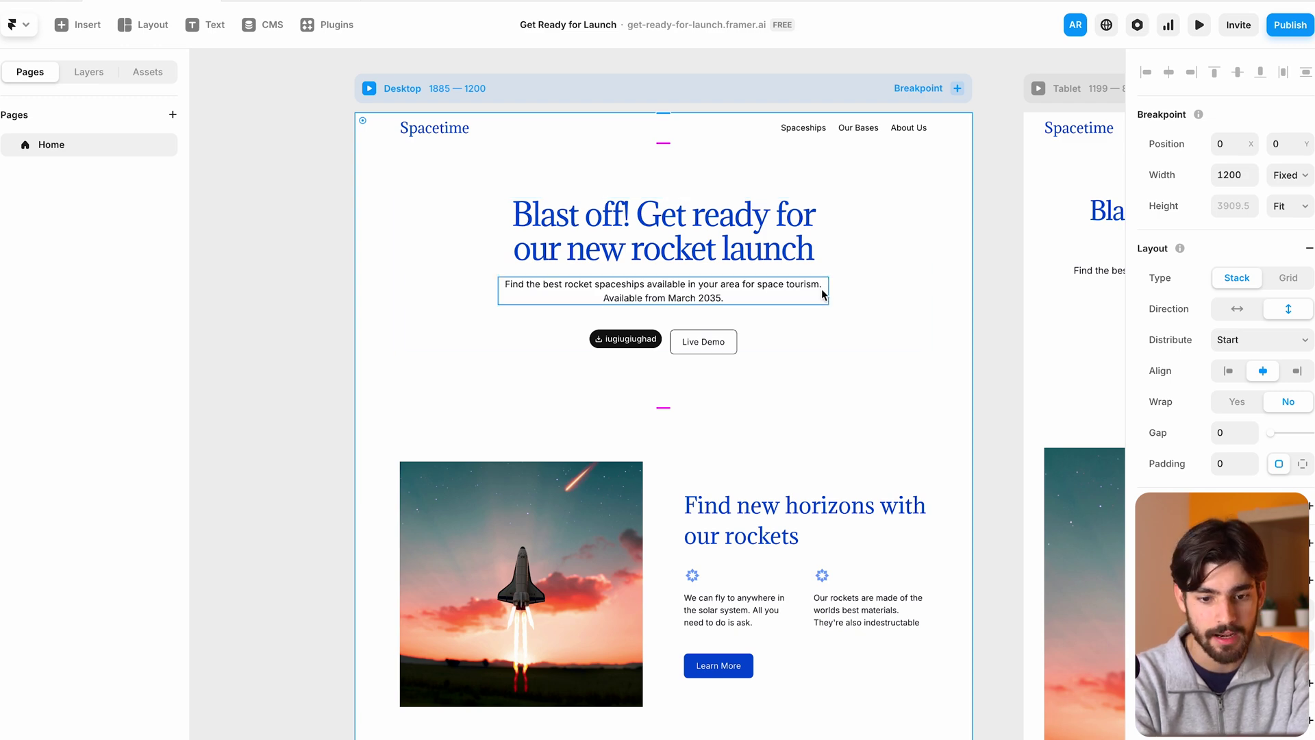
scroll(821, 294, right, 10)
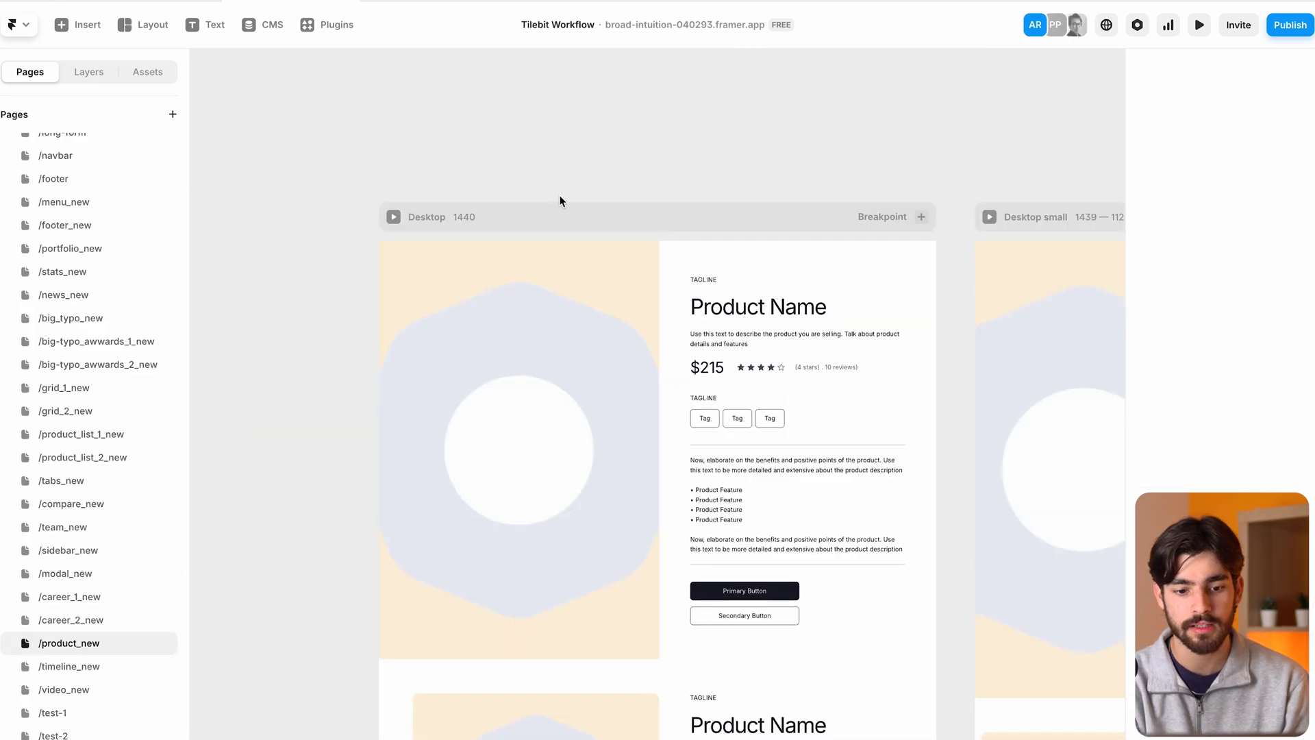
scroll(560, 201, down, 5)
scroll(559, 200, right, 5)
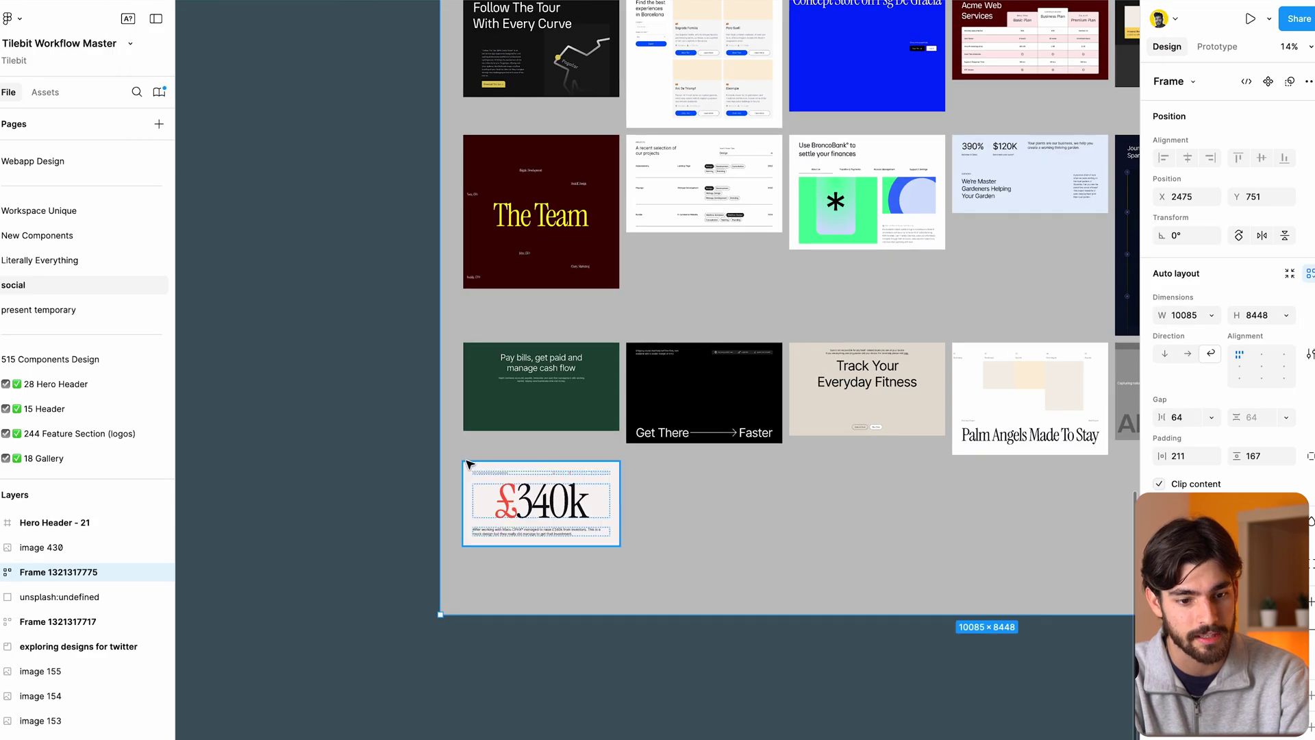
Switch to Figma and look over the website section designs on the social page of Tilebit Workflow Master.
scroll(468, 461, up, 5)
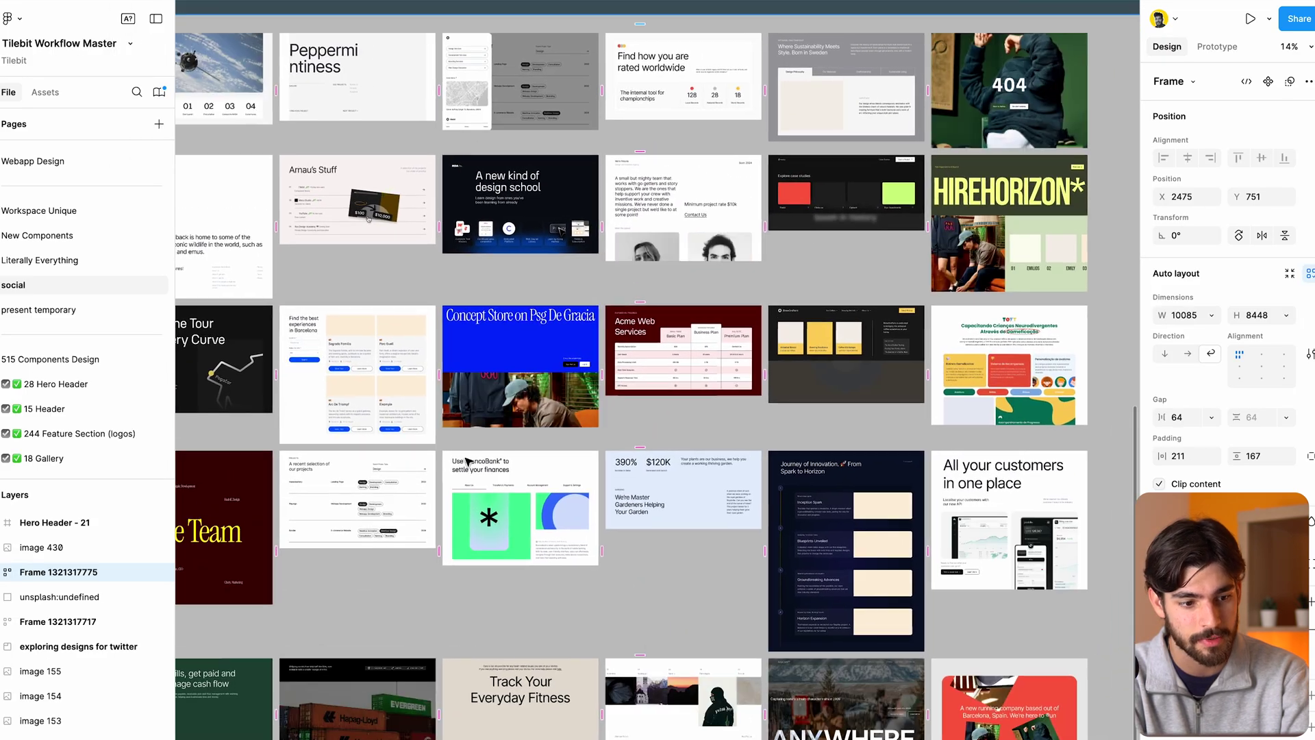
scroll(468, 462, right, 5)
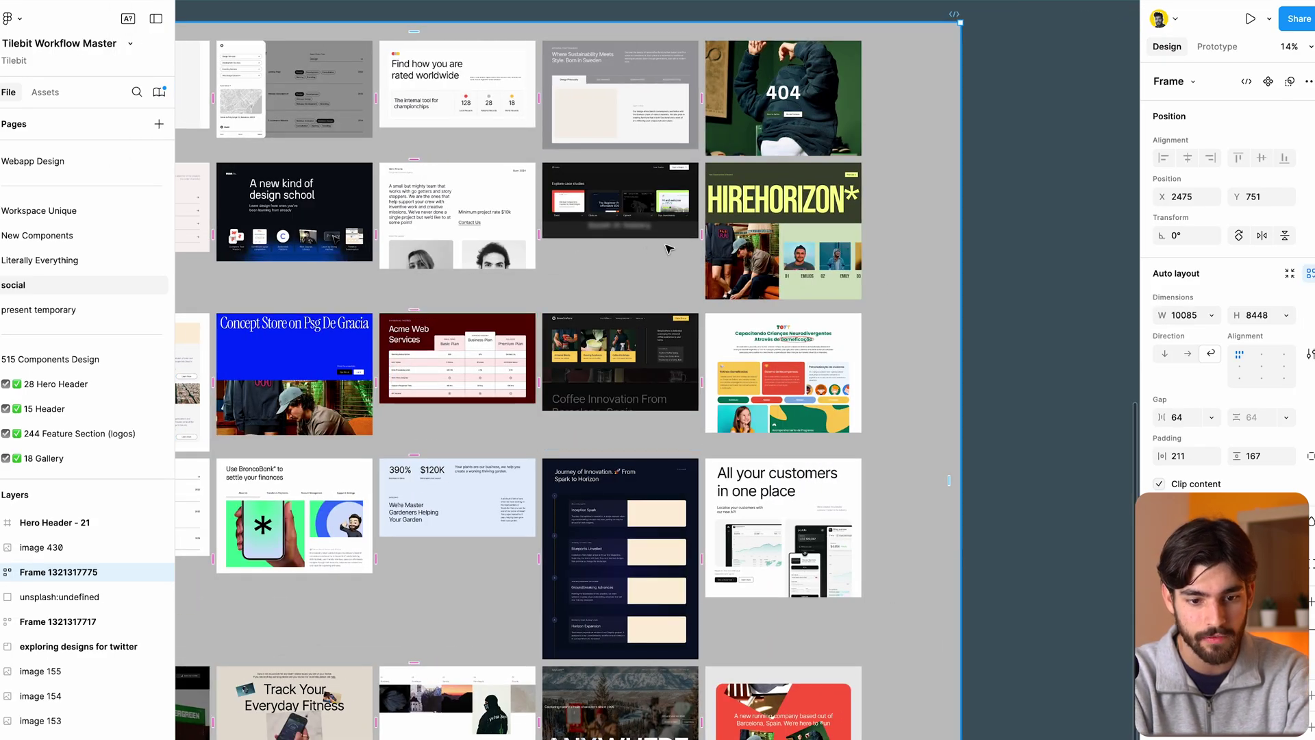
scroll(668, 249, up, 5)
scroll(635, 118, down, 5)
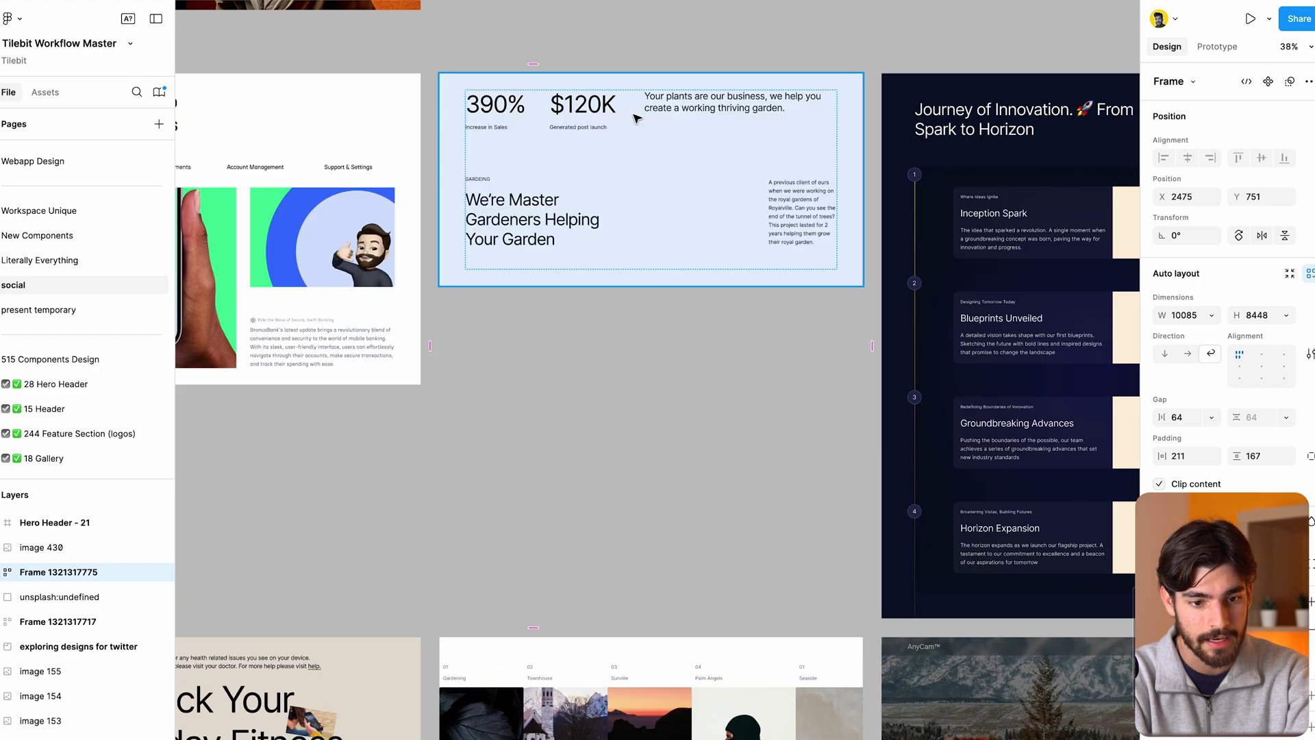
Select the light-blue gardening frame Stats - 12, enlarge the layer list and bring the whole frame into view.
click(658, 203)
scroll(657, 203, up, 3)
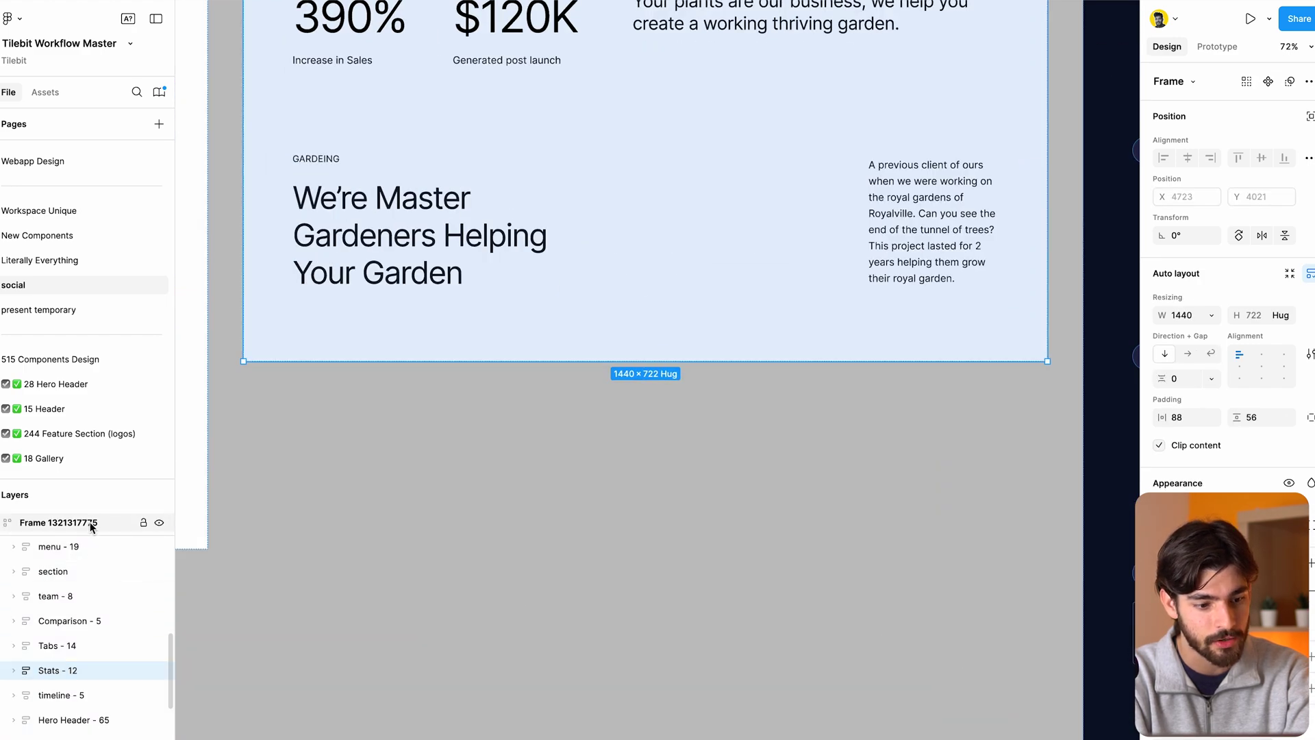
drag(96, 480, 96, 130)
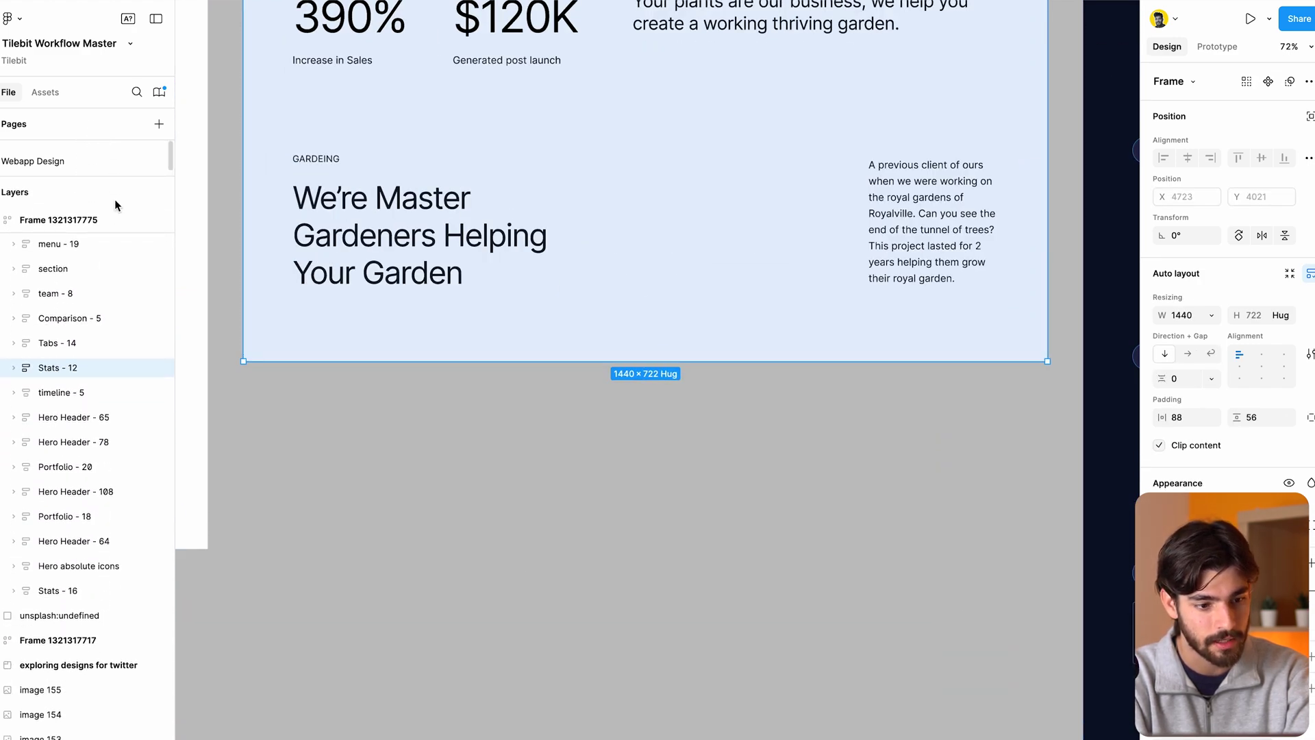
scroll(625, 329, up, 4)
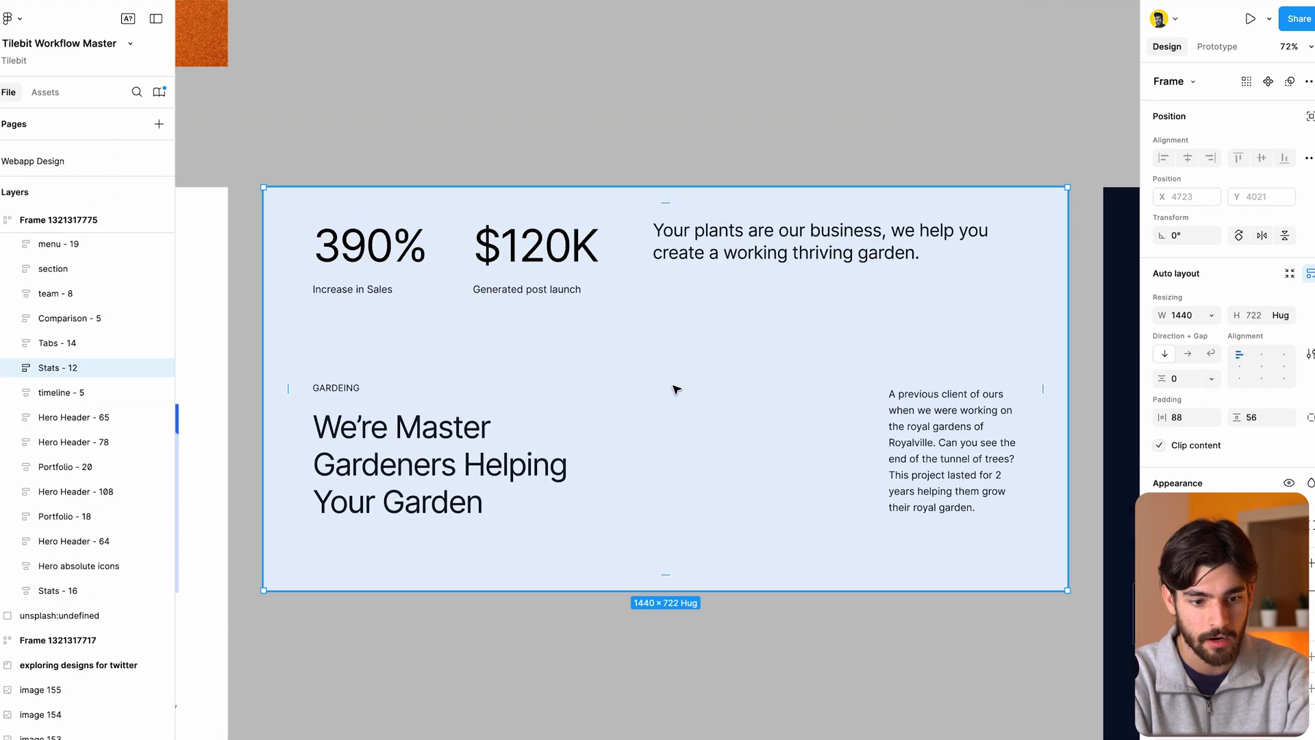
Expand Stats - 12 down to its Main frame and inspect the auto layout of its two Row layers in turn.
click(13, 367)
click(33, 393)
click(77, 421)
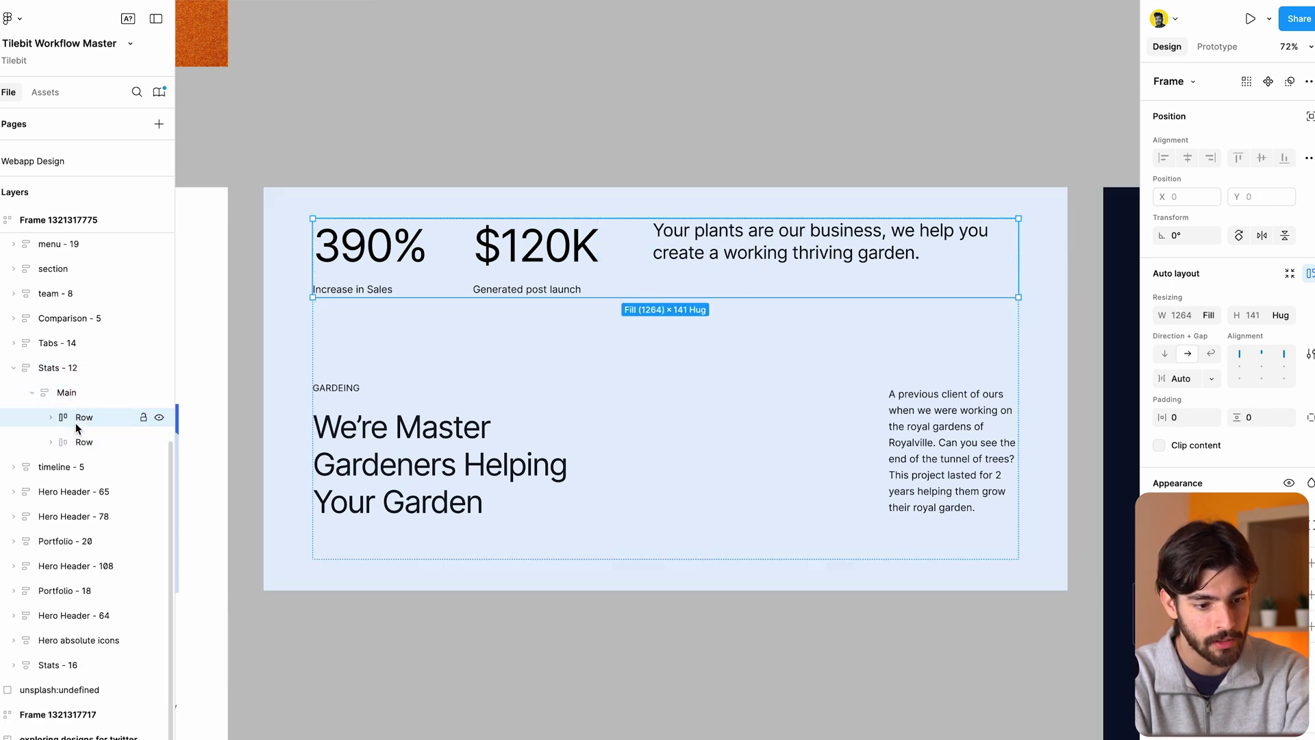
click(79, 441)
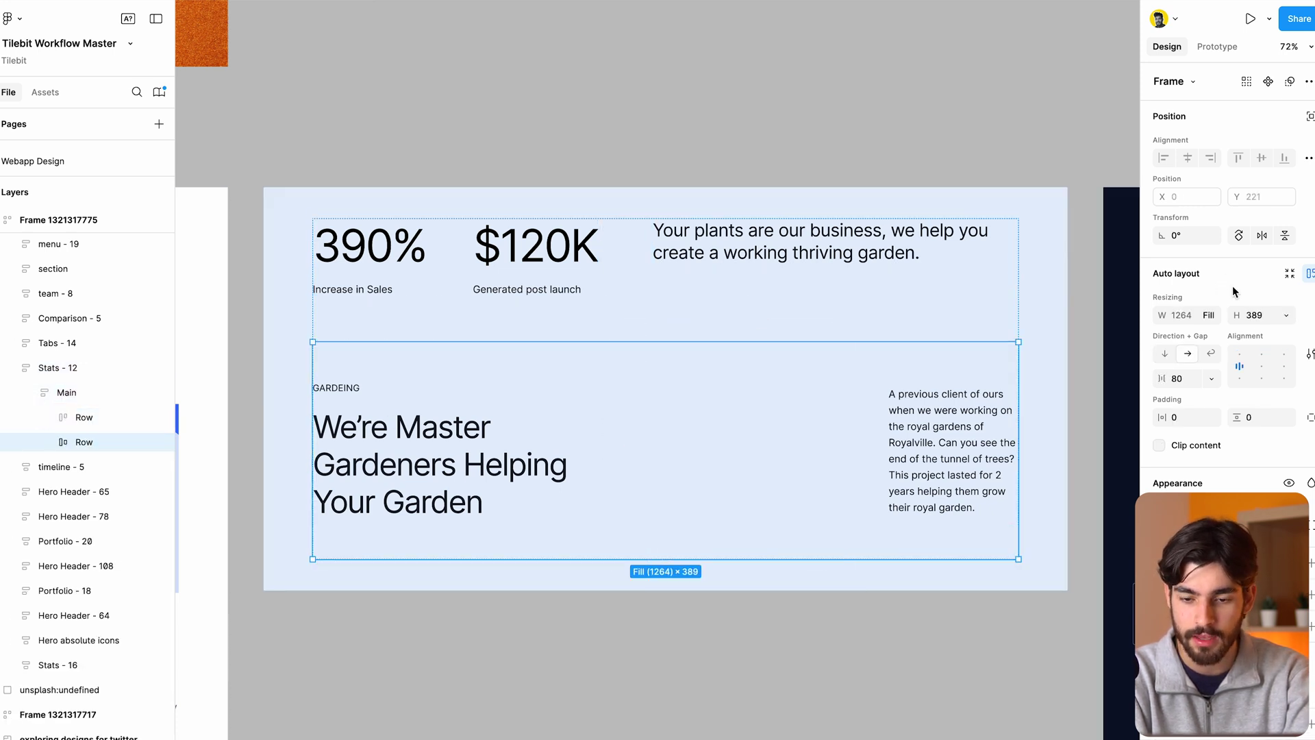
Set the height of the lower Row in Stats - 12 to Hug contents.
scroll(1228, 289, down, 1)
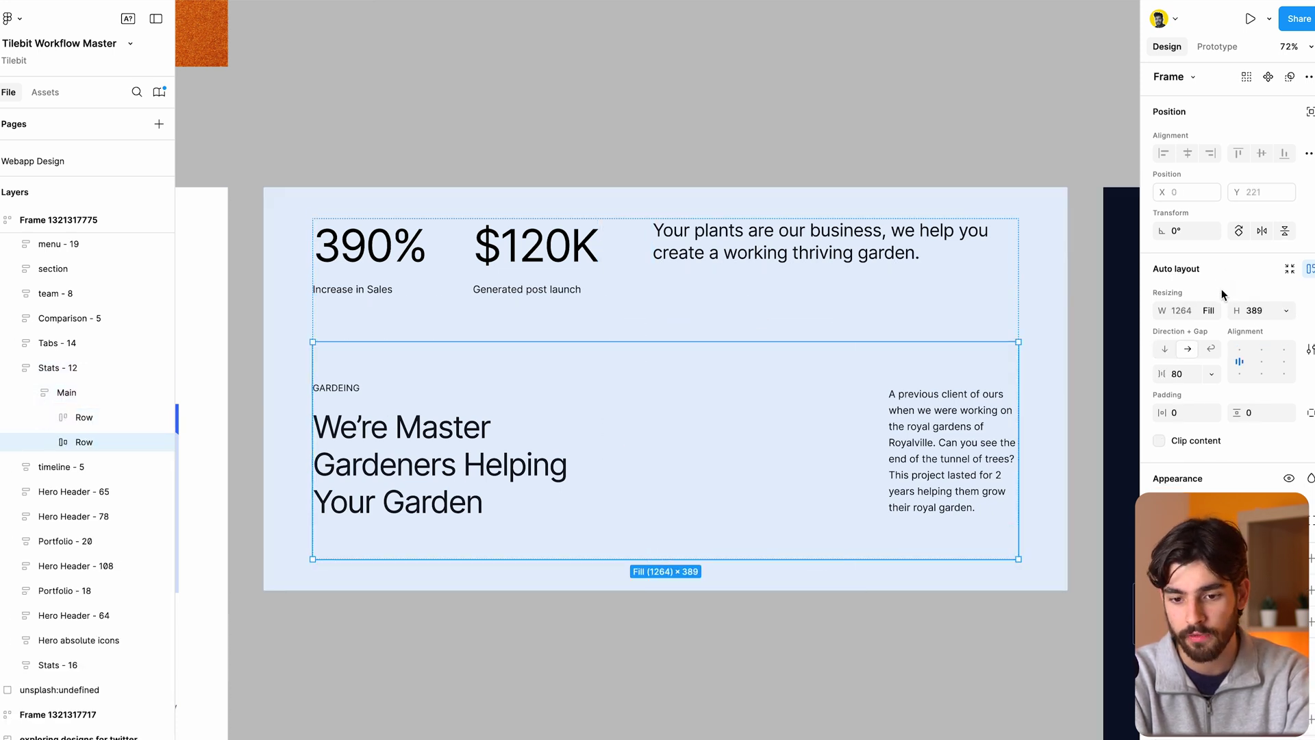
click(1287, 313)
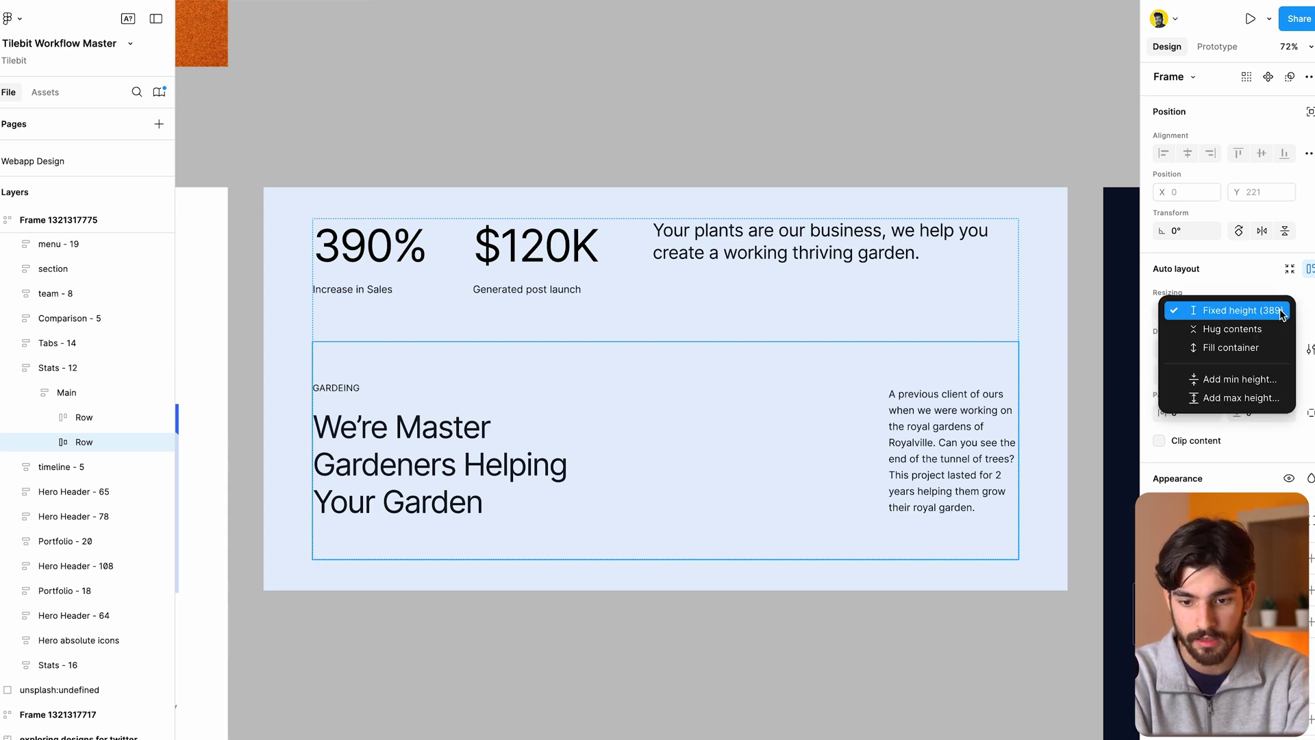
click(1232, 329)
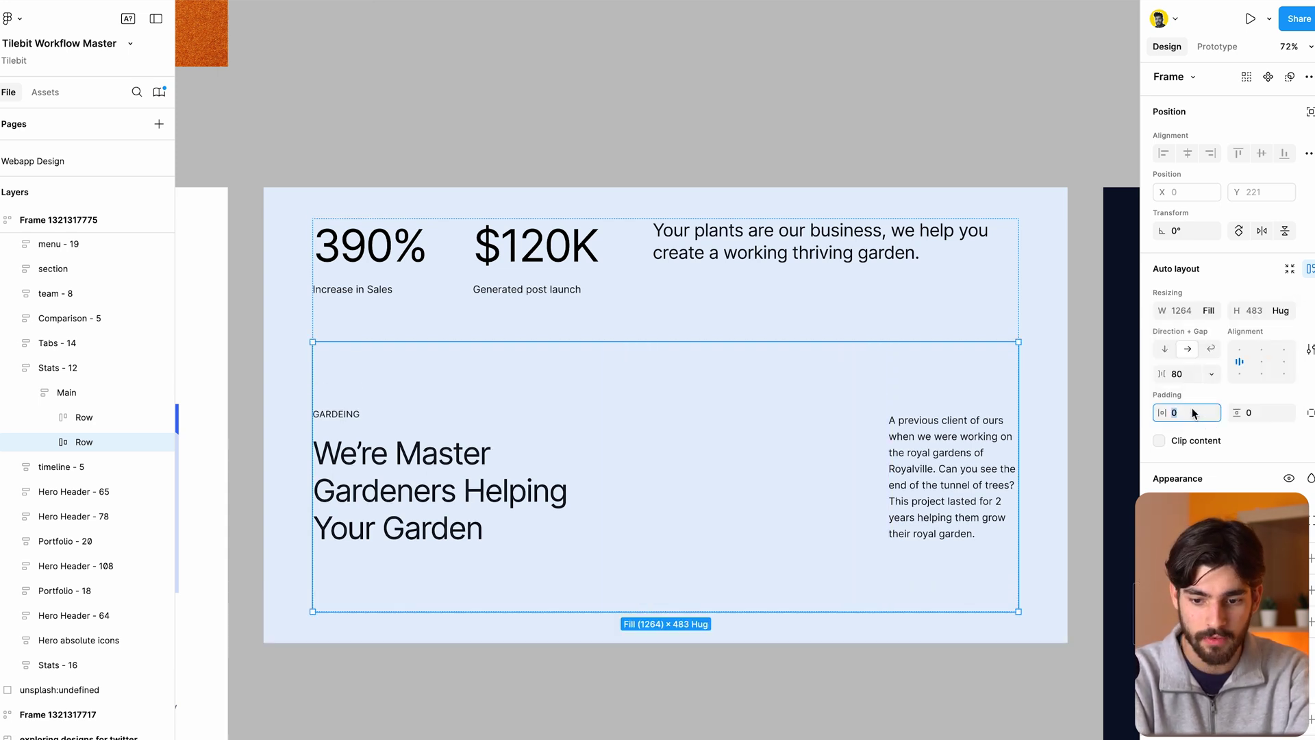
Try a horizontal padding of 80 on the lower Row and reset it to 0.
text(80)
key(Return)
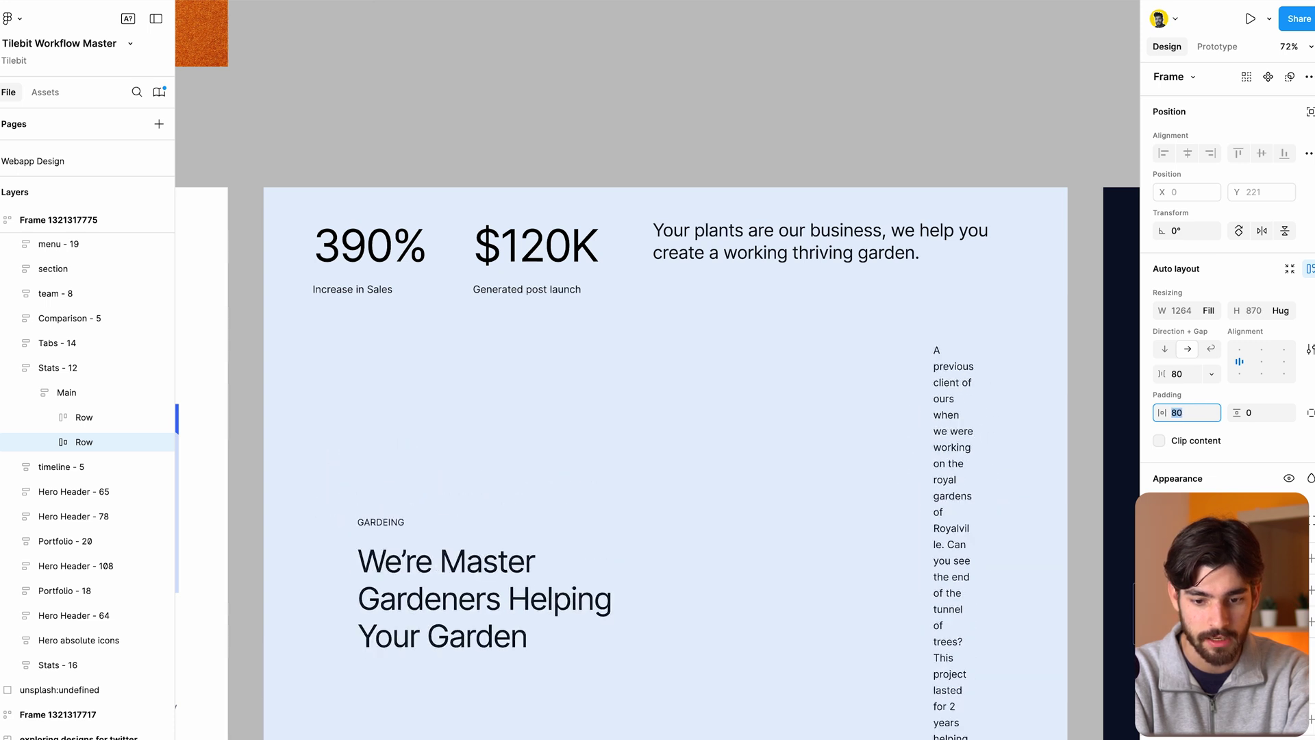
text(0)
key(Return)
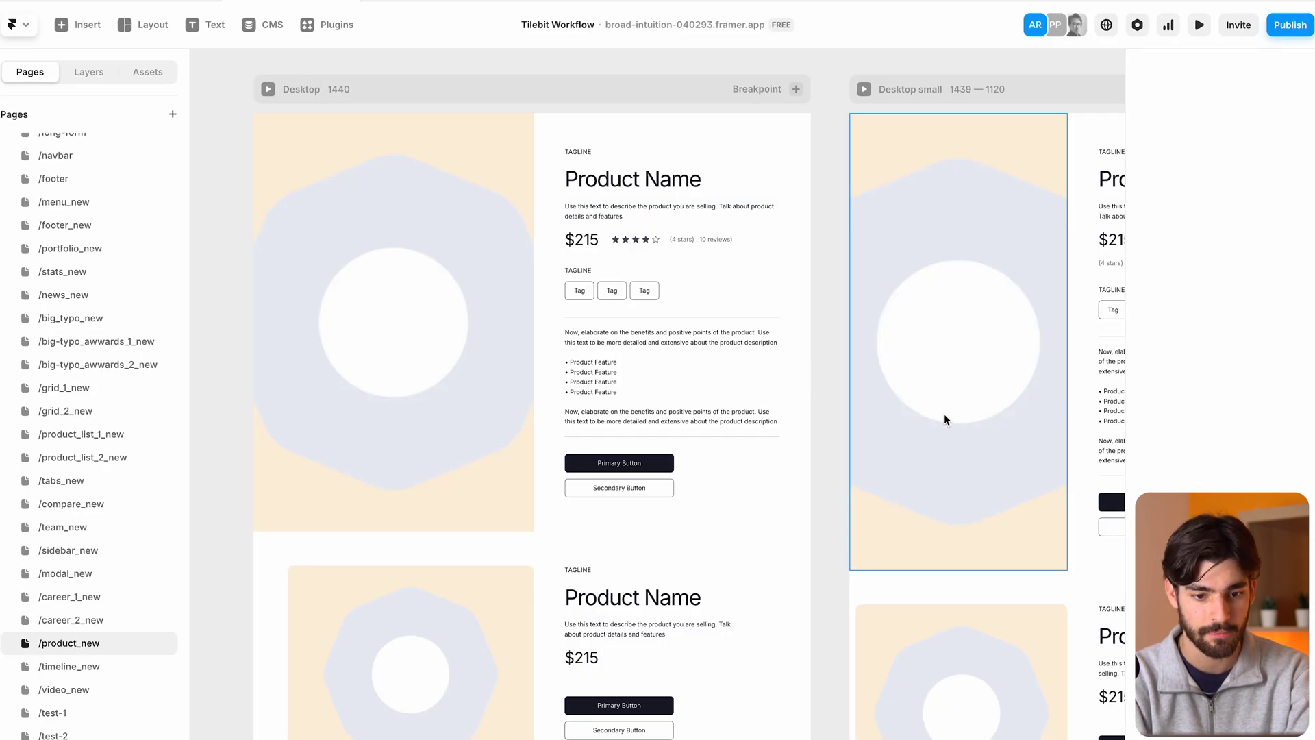
Switch to Framer, select the desktop info stack of Product Header - 1 and inspect its layers and layout settings.
click(540, 377)
click(89, 71)
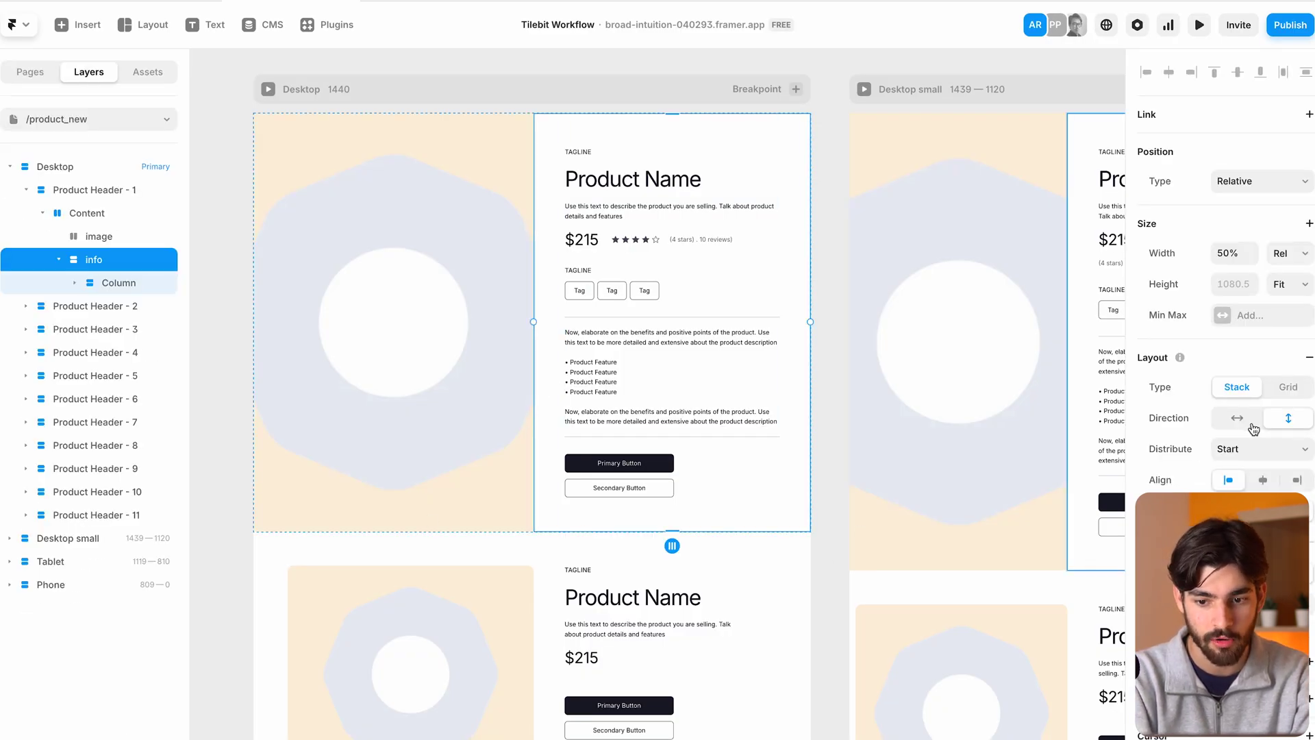
scroll(1253, 428, down, 3)
scroll(1254, 428, up, 3)
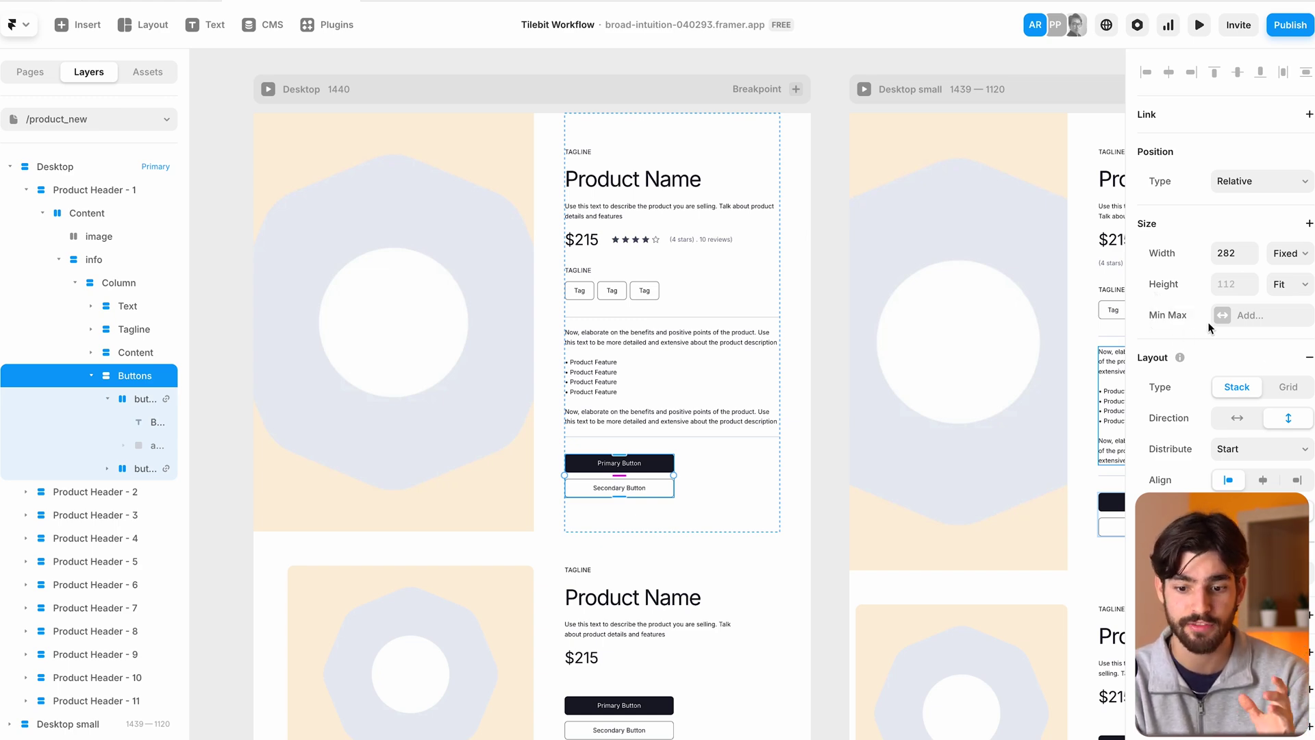
Set the width of the Buttons stack in Product Header - 1 to Fill.
scroll(518, 384, up, 4)
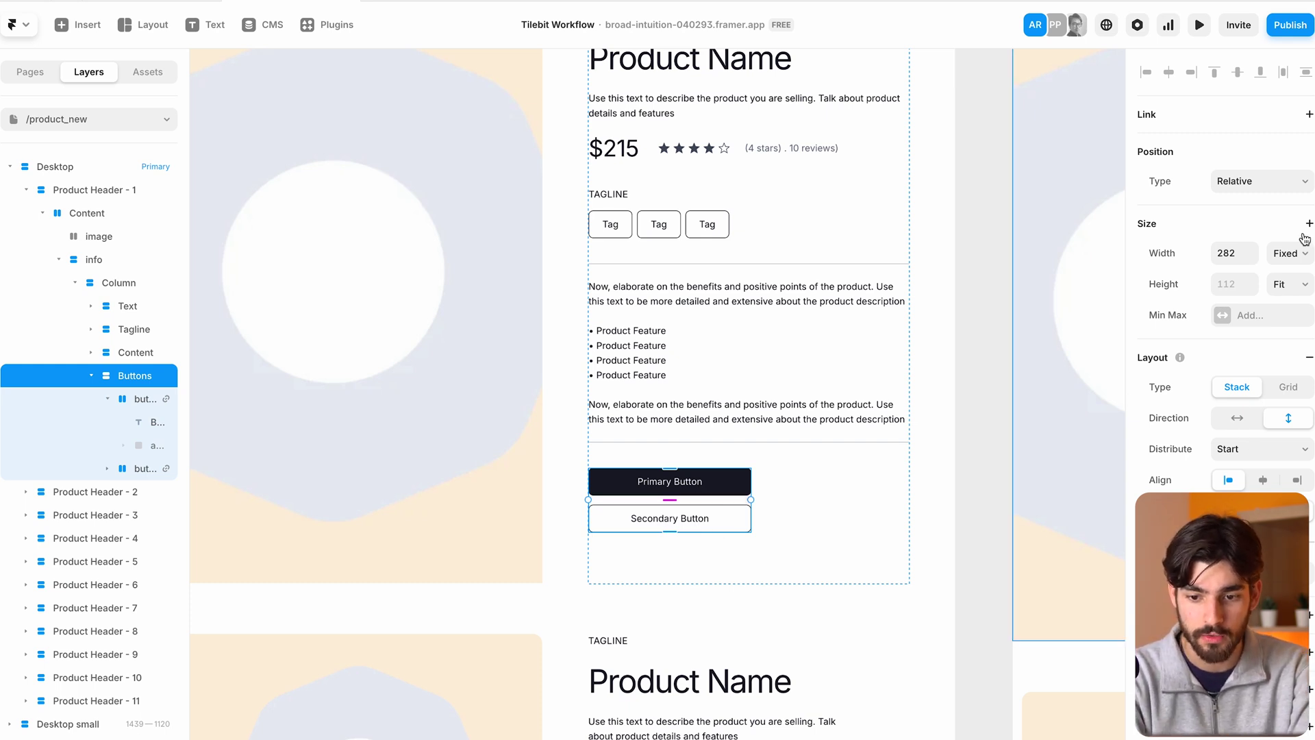
click(1287, 264)
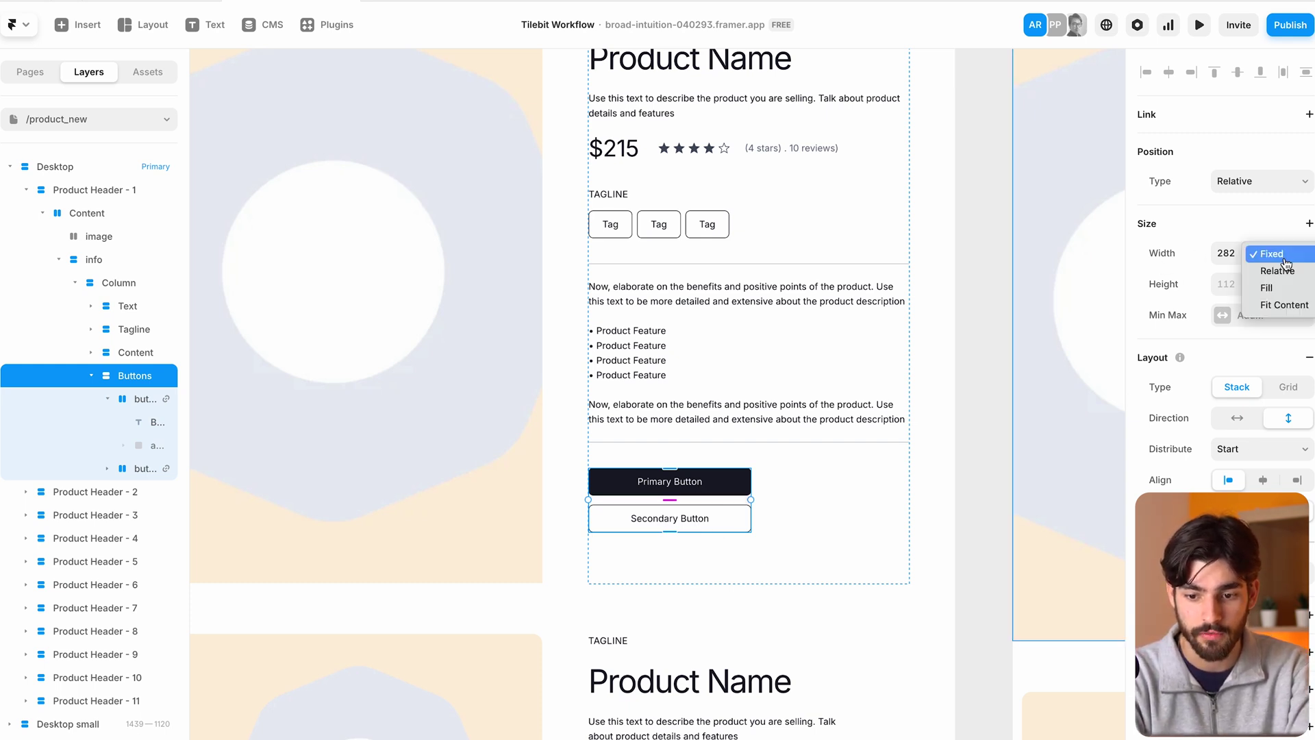
click(1278, 285)
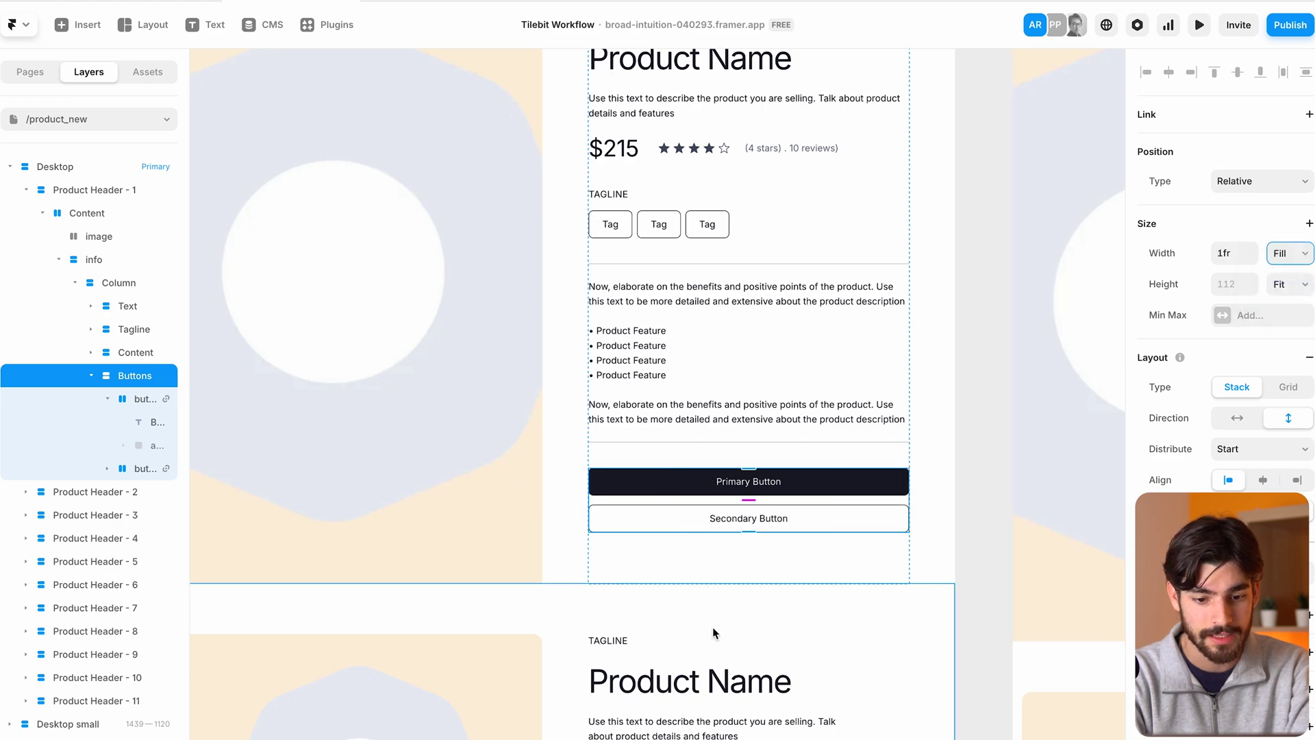
Look over the widened buttons, preview the /product_new page and narrow the preview to a tablet width of 1084.
scroll(763, 472, down, 3)
scroll(745, 492, up, 3)
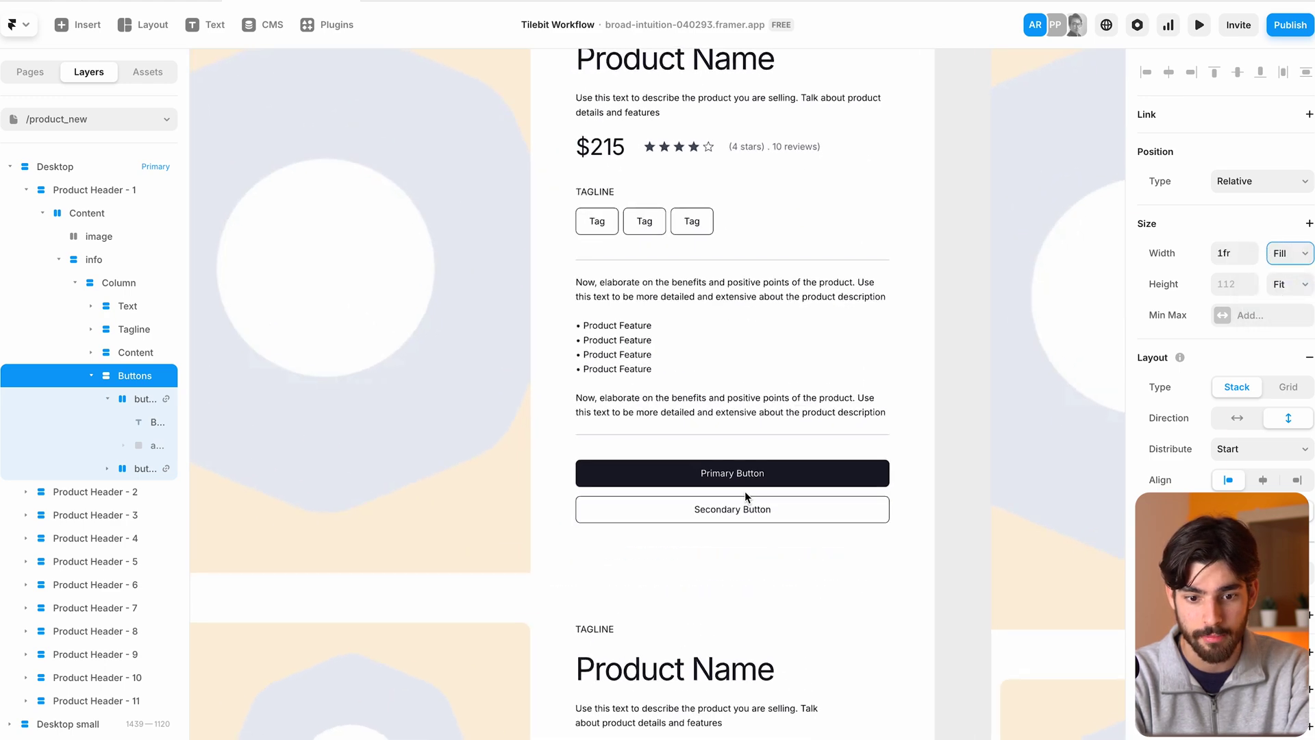
click(1197, 26)
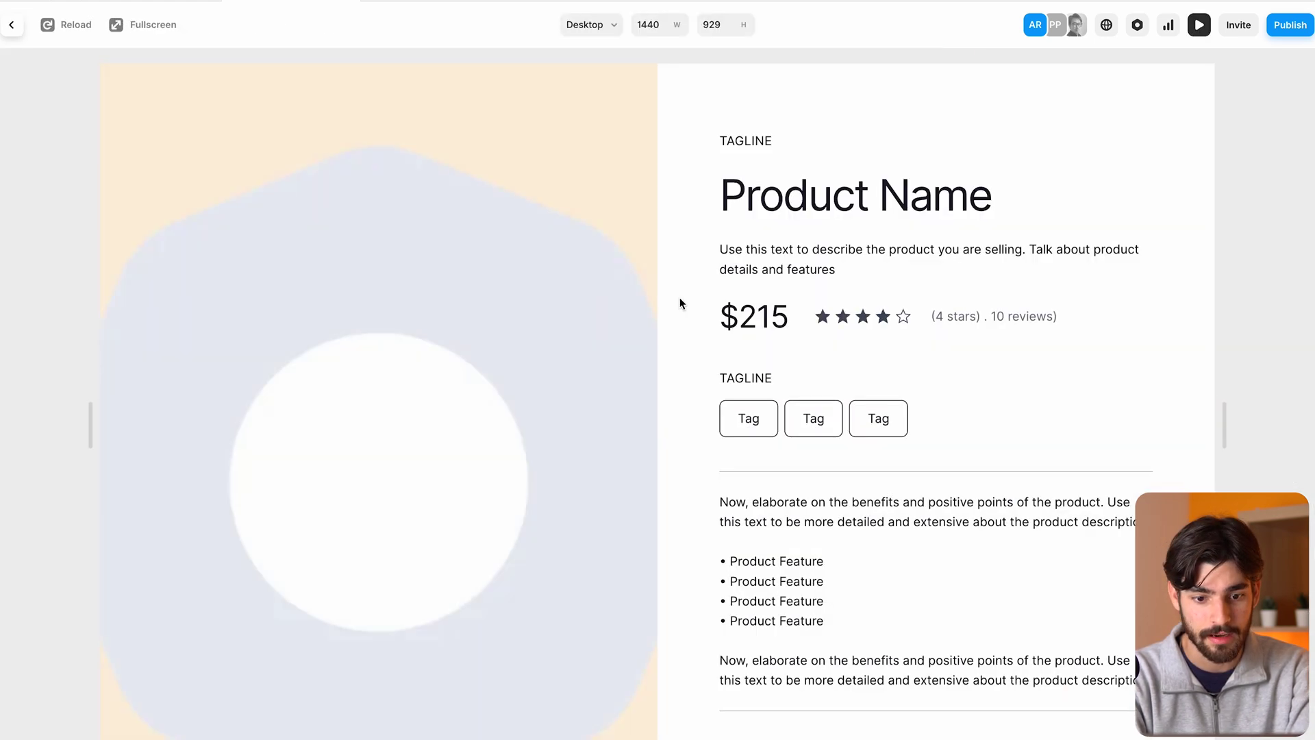
drag(1109, 420, 1014, 438)
Publish the update to broad-intuition-040293.framer.app and look through the product sections on the live page.
click(1270, 29)
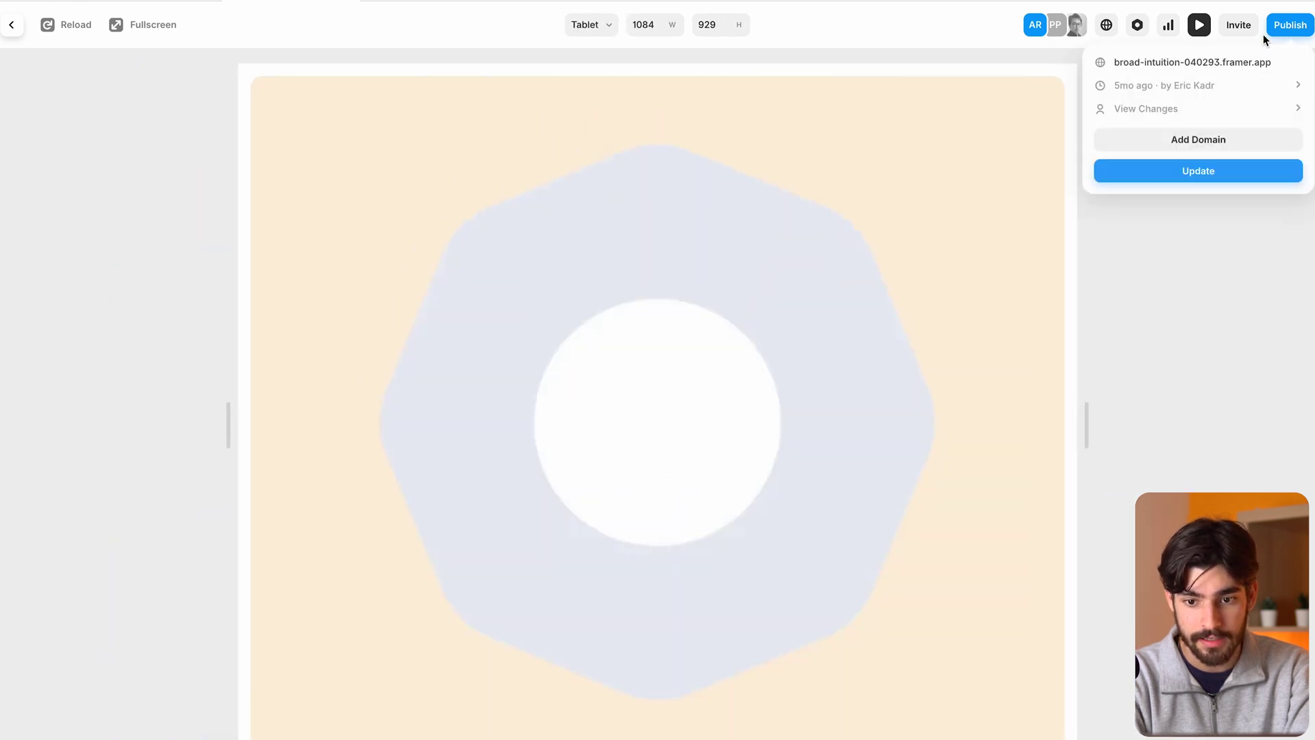
click(1204, 170)
scroll(712, 260, down, 6)
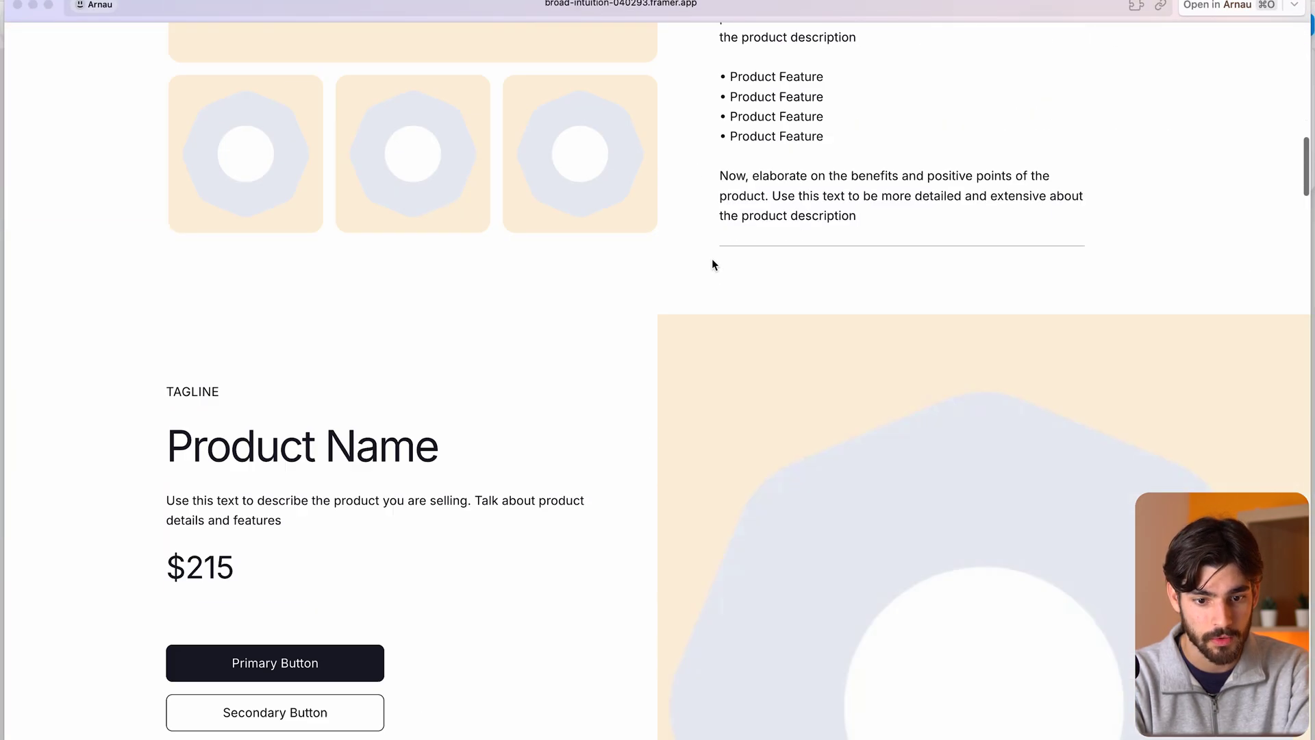
scroll(712, 264, down, 20)
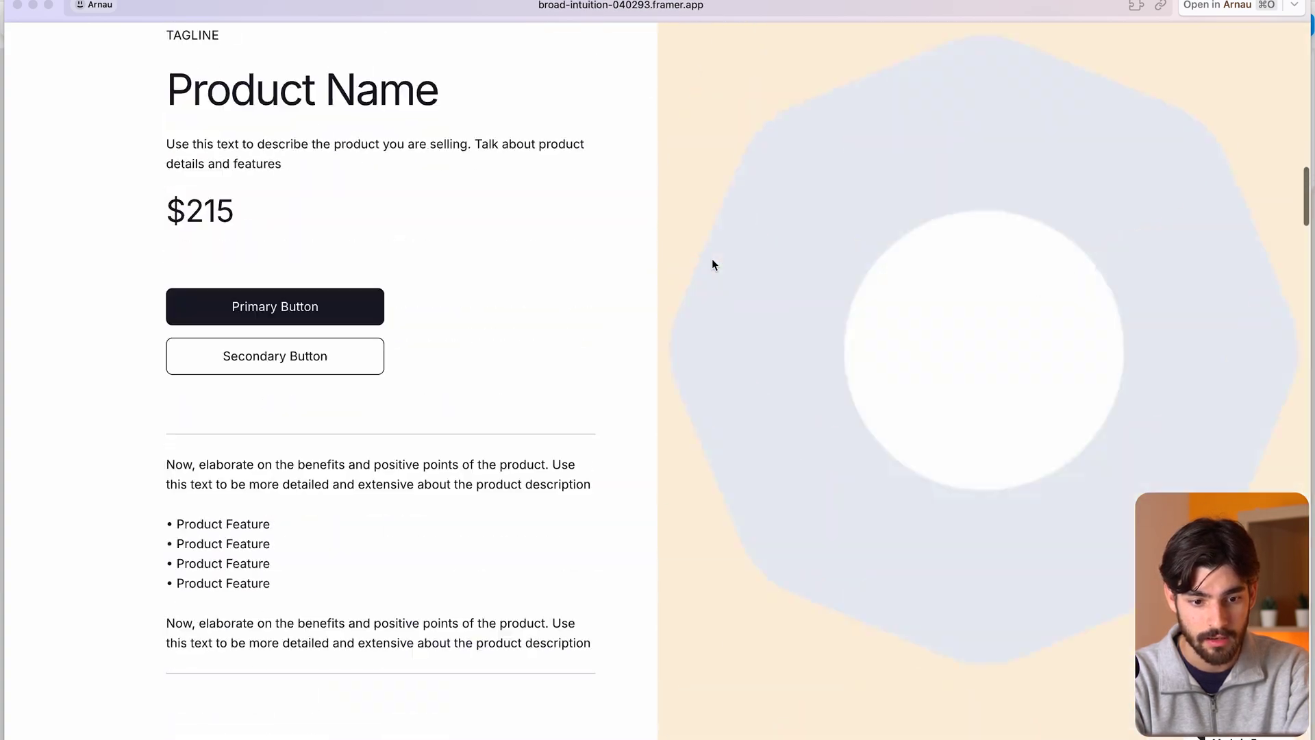
scroll(1083, 360, up, 15)
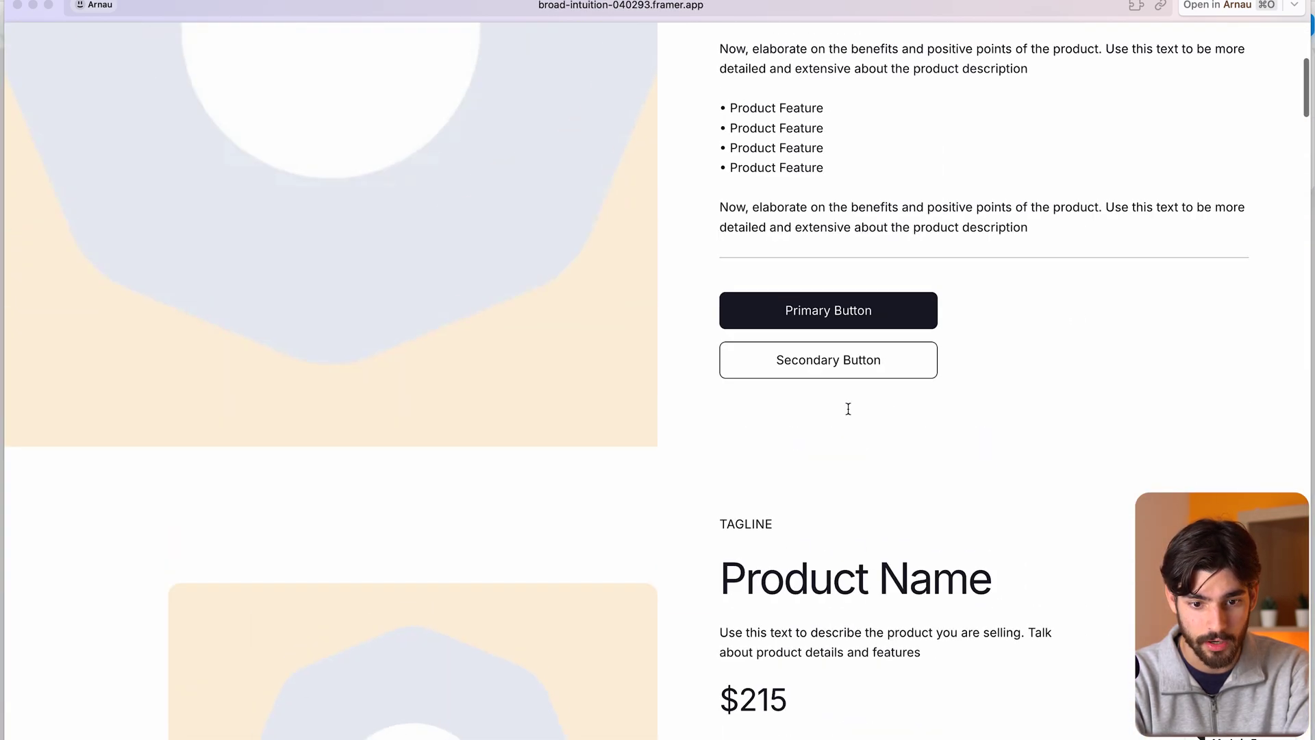
scroll(993, 329, up, 1)
drag(1309, 131, 1268, 217)
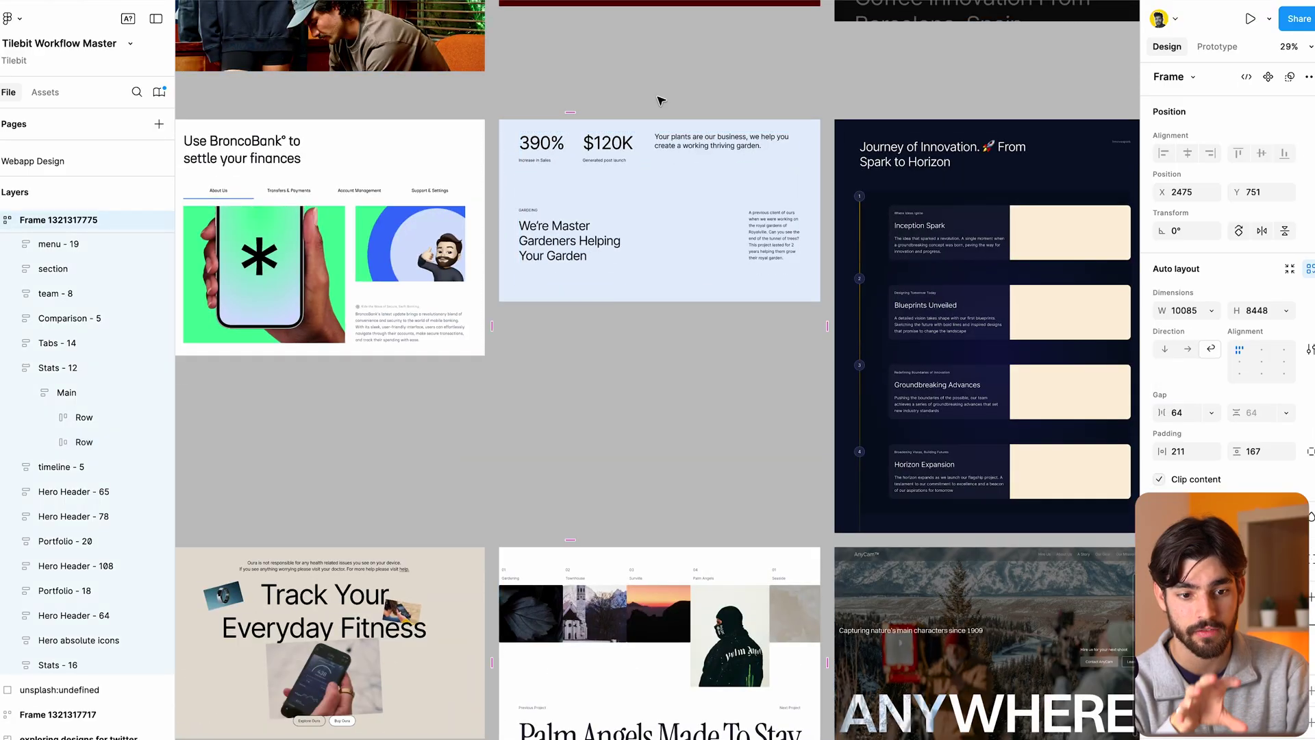
Switch to Figma and look over the website section designs surrounding the light-blue gardening frame.
scroll(660, 101, left, 5)
scroll(660, 101, up, 3)
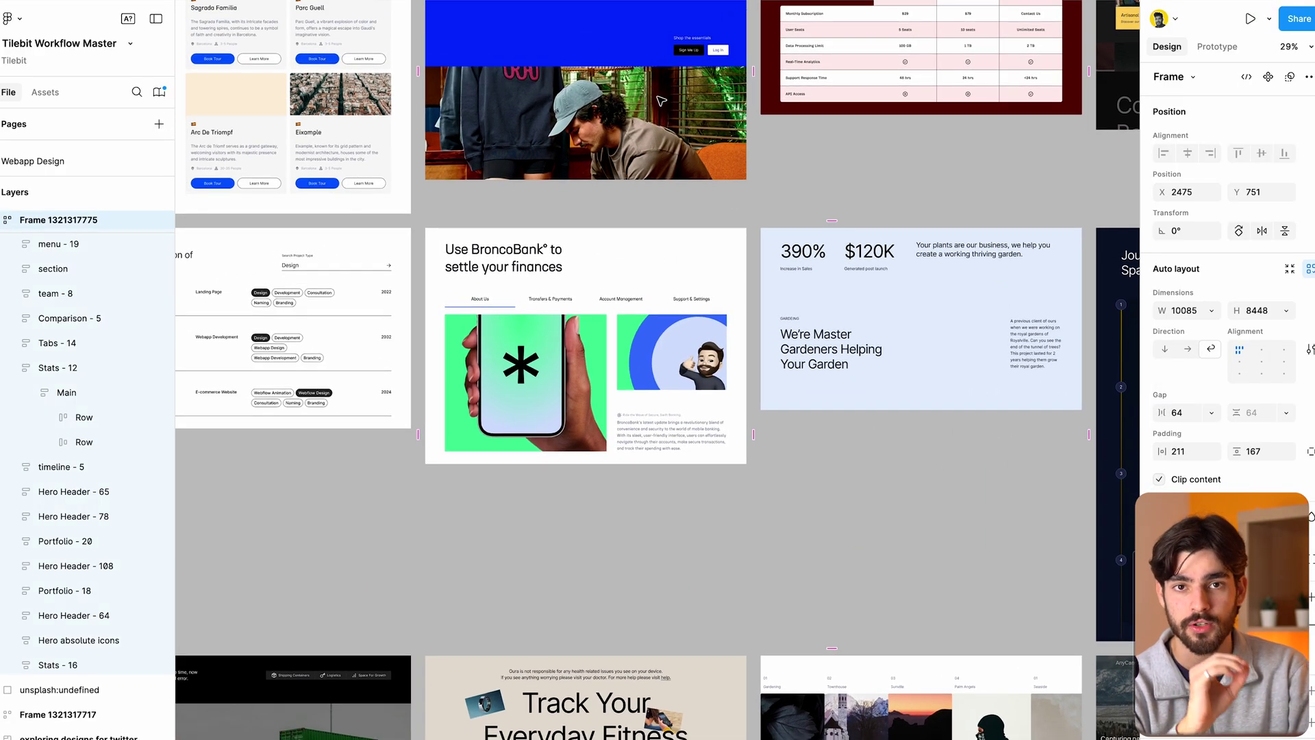
scroll(660, 101, left, 3)
scroll(659, 101, up, 3)
scroll(659, 101, down, 3)
scroll(660, 101, right, 6)
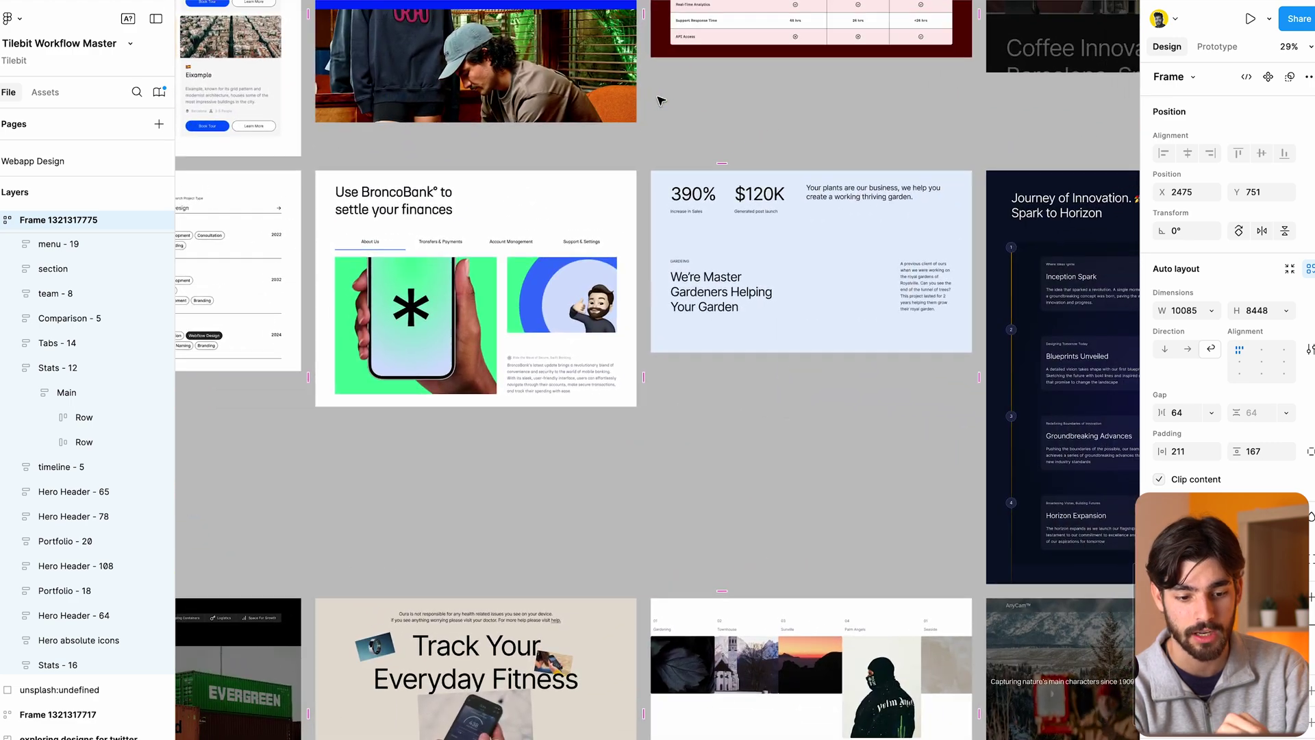
scroll(428, 385, down, 5)
scroll(428, 385, up, 5)
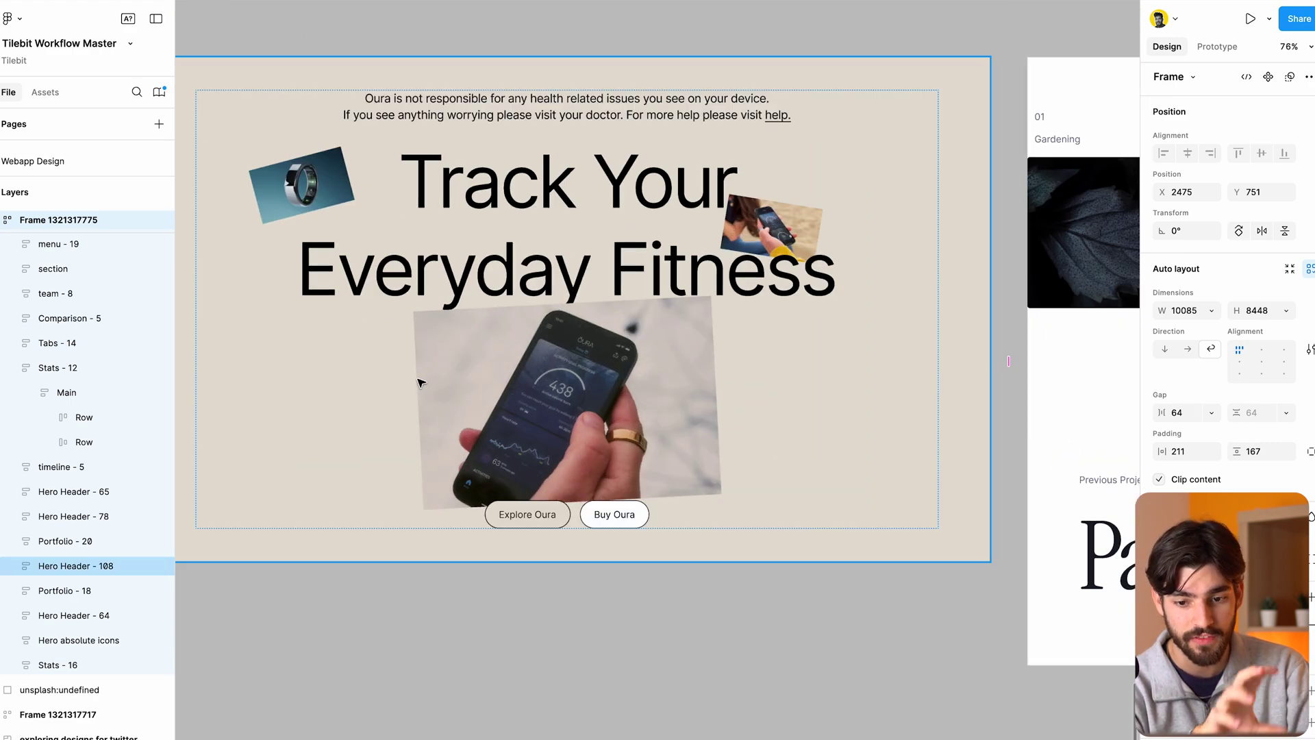
Bring the Track Your Everyday Fitness hero into view and drill into its phone image.
scroll(420, 383, down, 4)
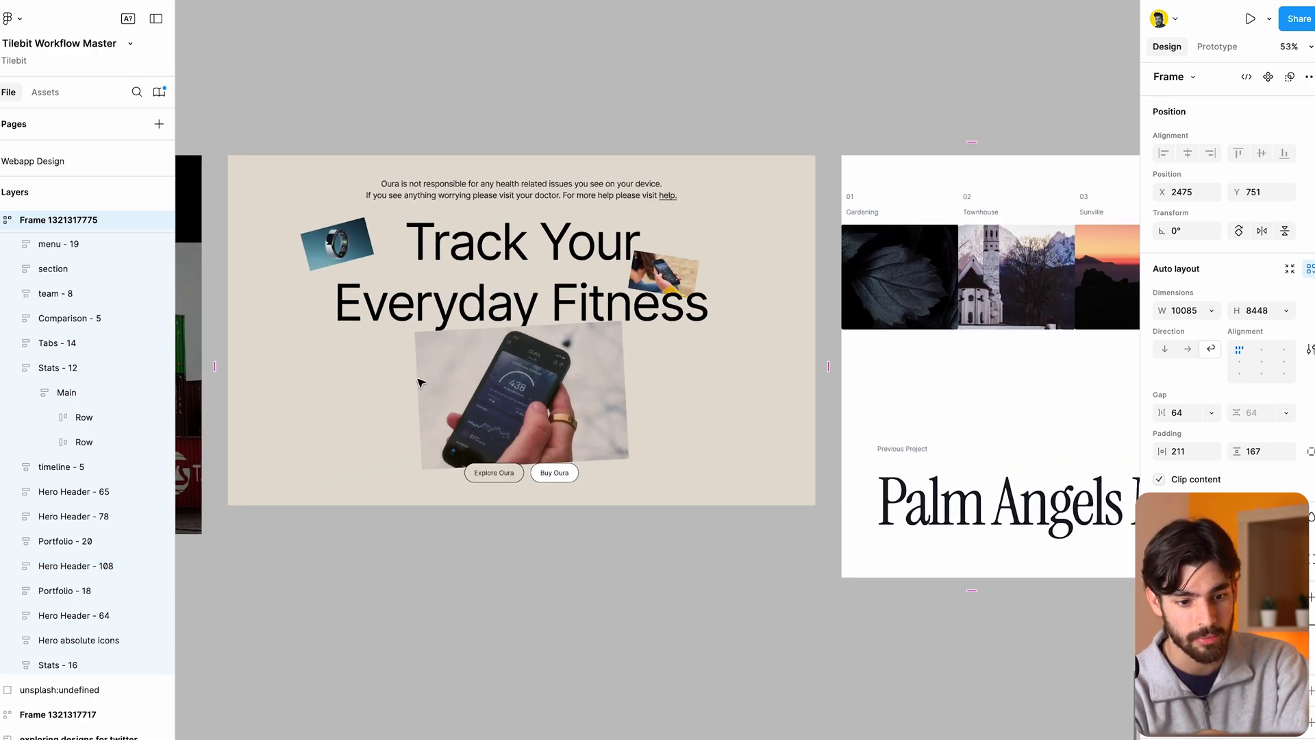
click(421, 383)
double_click(449, 367)
double_click(452, 365)
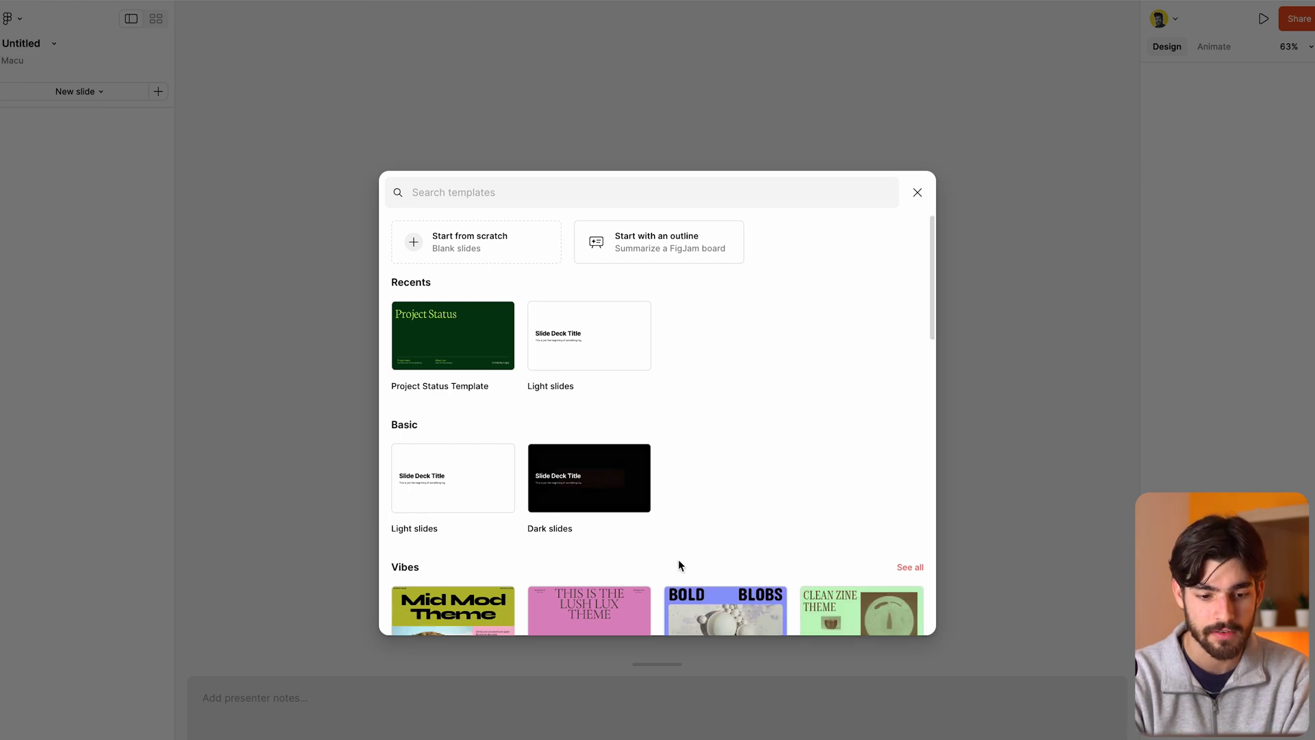
Open the Agency Pitch template in the new Figma Slides file and add all of its slides to the deck.
scroll(679, 561, down, 15)
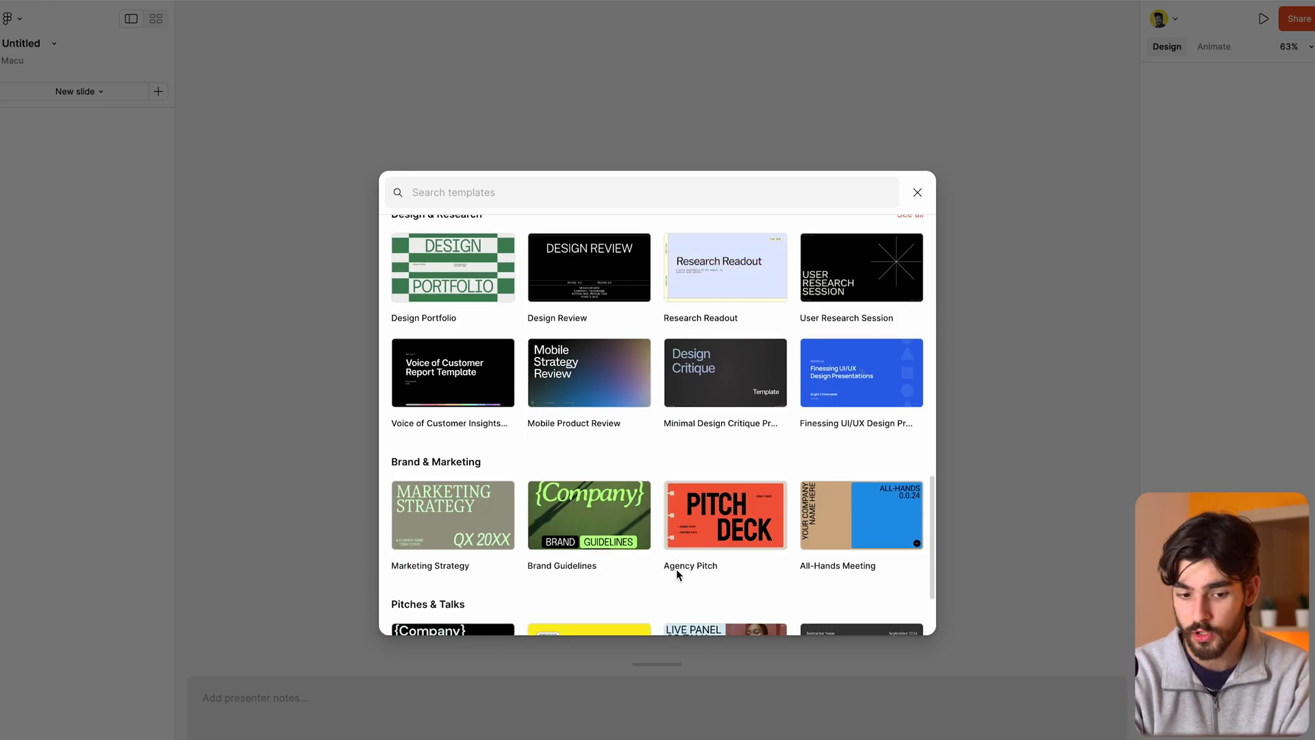
click(732, 516)
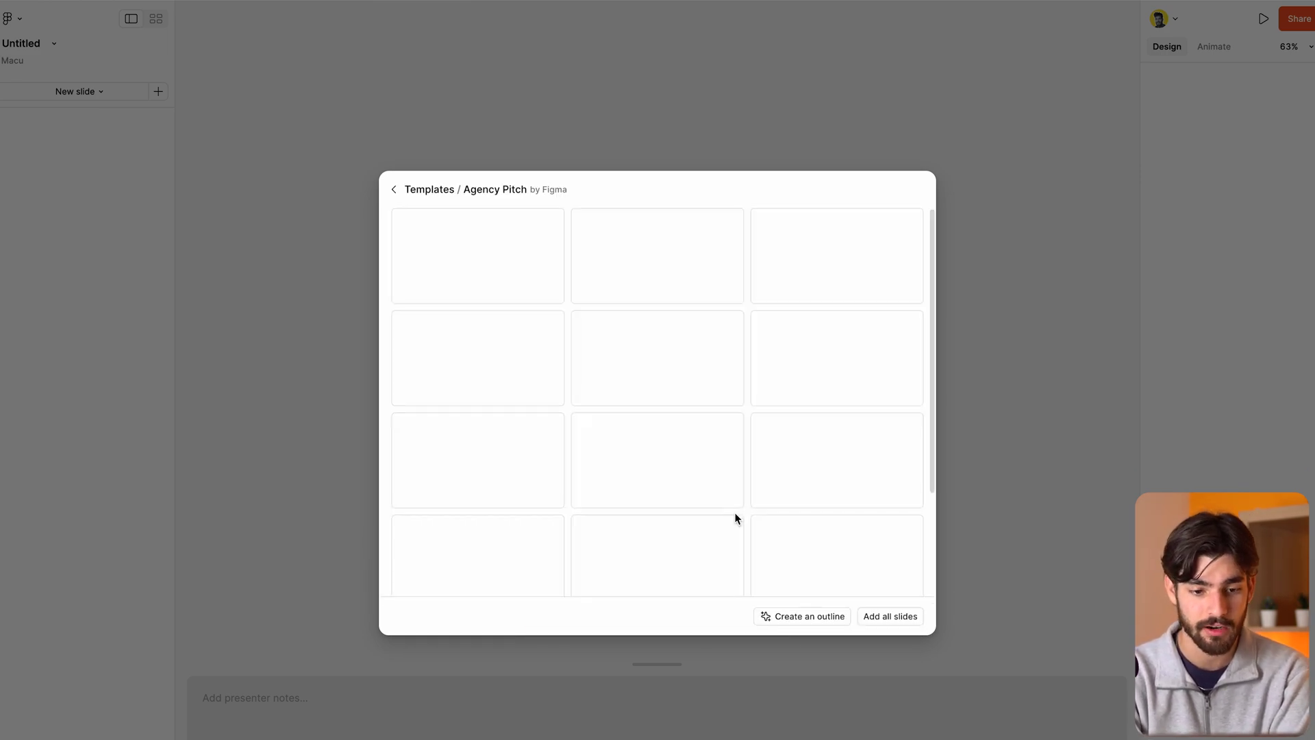
scroll(586, 294, down, 3)
click(880, 616)
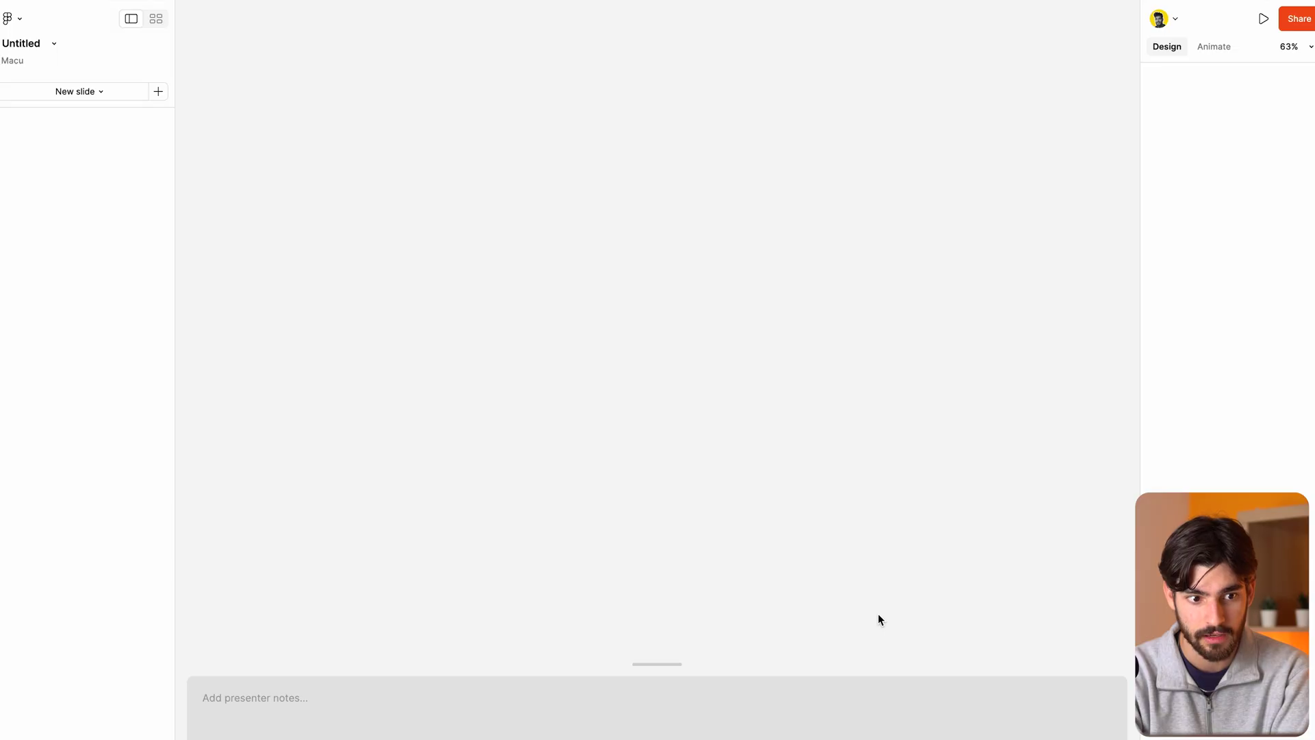
click(363, 84)
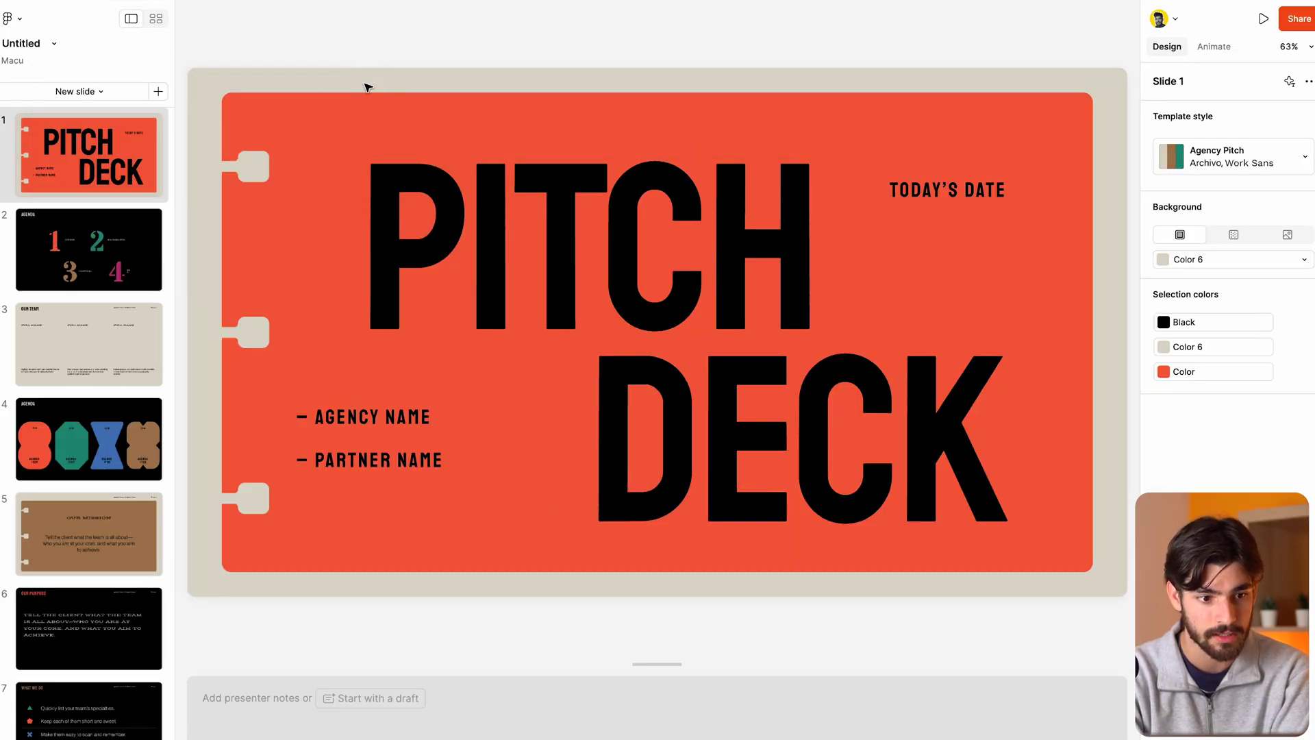
Look through the pitch deck's slides from slide 2 to the blue Case Study slide 10.
click(89, 248)
click(108, 372)
scroll(109, 391, down, 4)
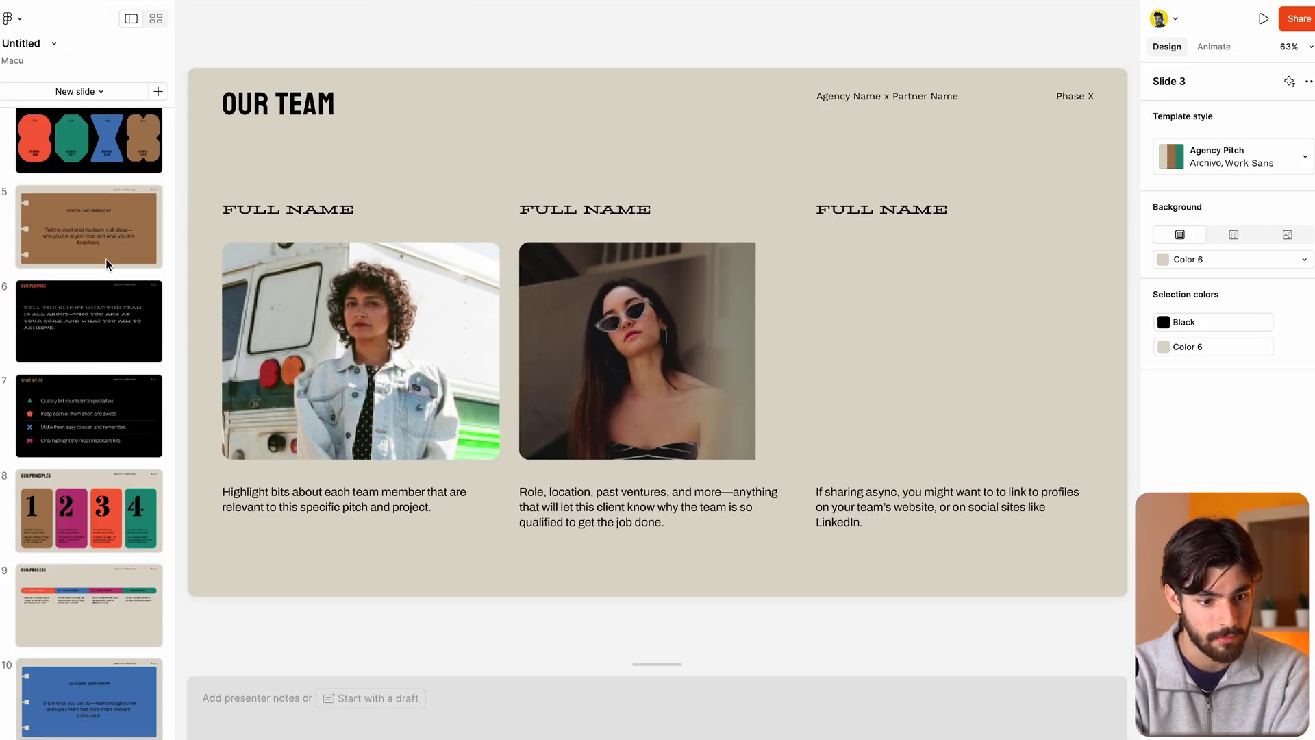
click(105, 259)
click(106, 322)
click(108, 411)
scroll(112, 411, down, 3)
scroll(112, 411, down, 1)
click(112, 411)
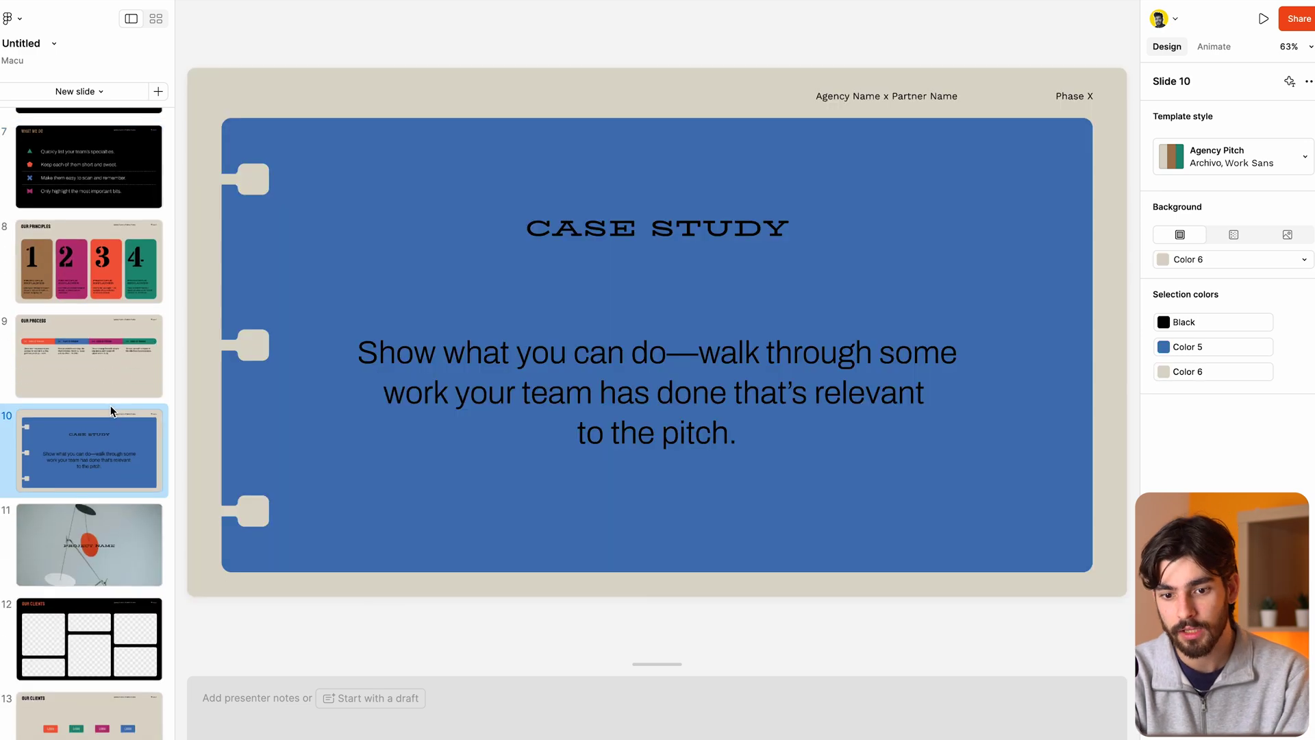
View the remaining slides from slide 11 to the green Thank You slide and return to the Pitch Deck cover.
scroll(113, 411, down, 2)
click(113, 462)
click(114, 597)
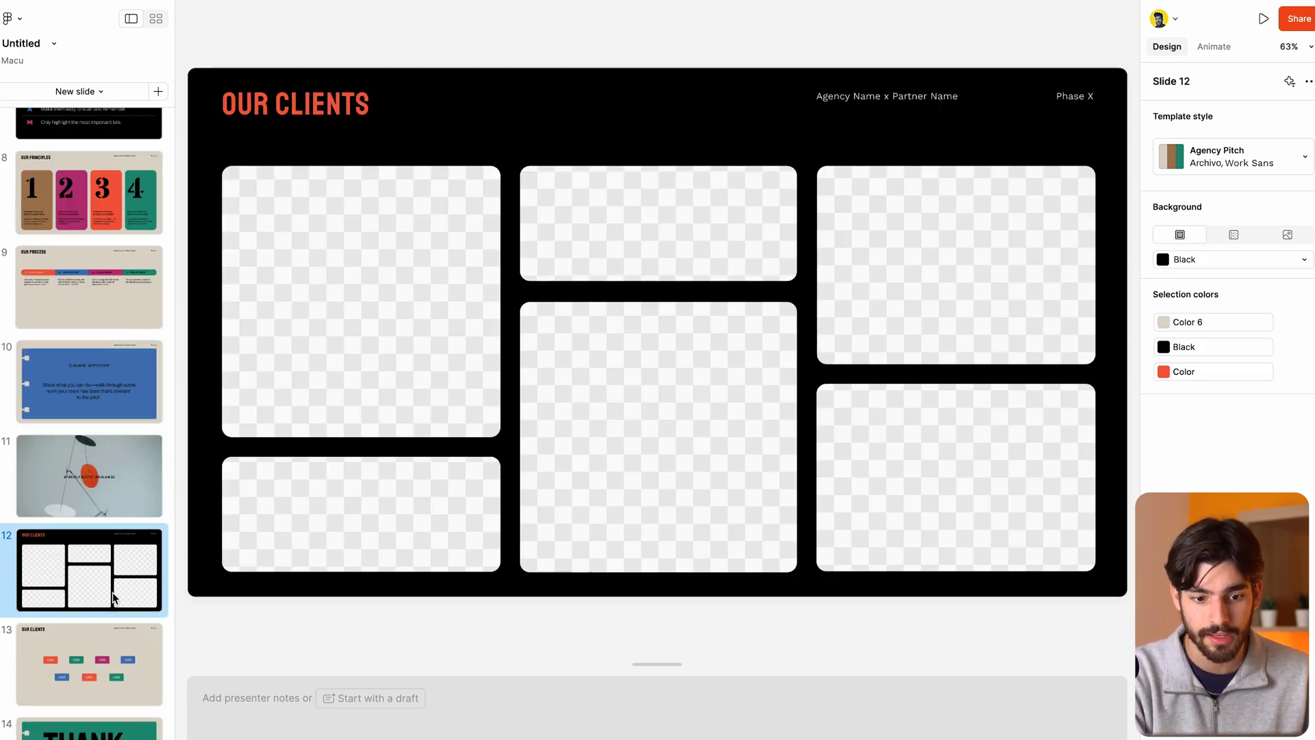
click(95, 672)
key(Down)
scroll(103, 432, up, 10)
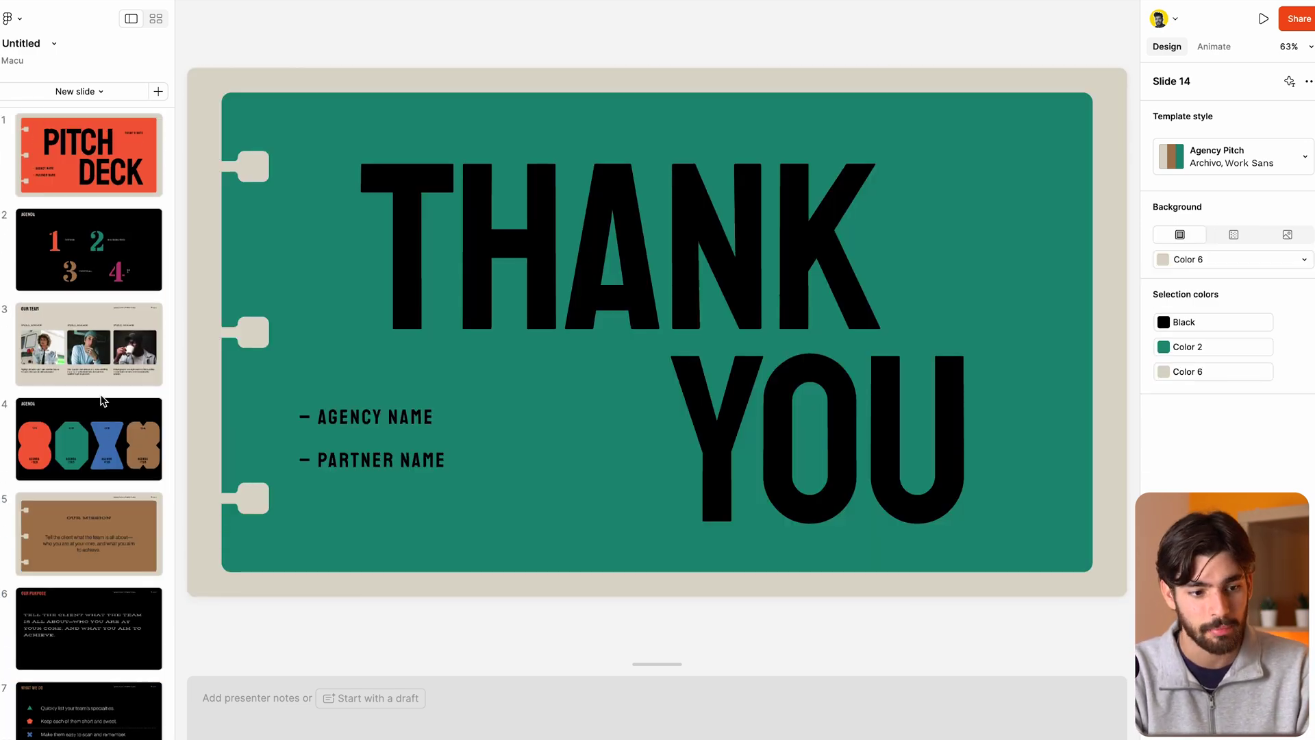
click(94, 138)
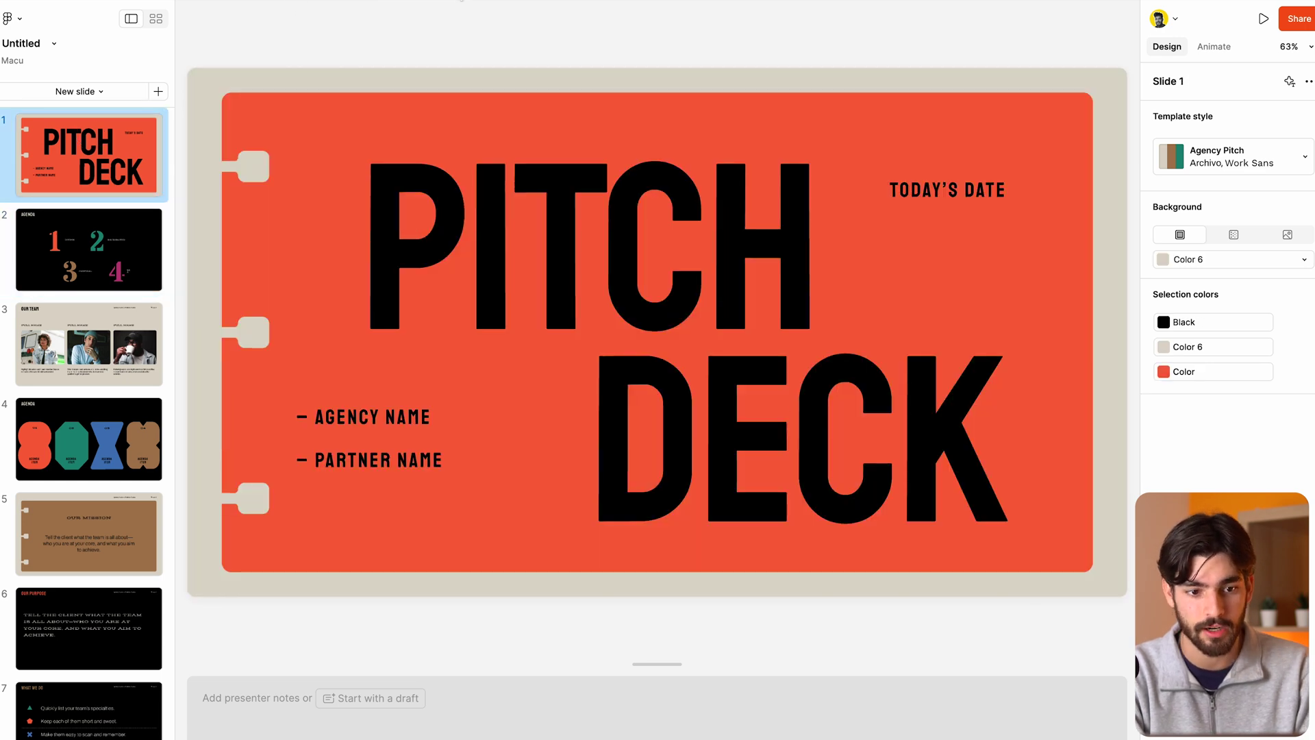